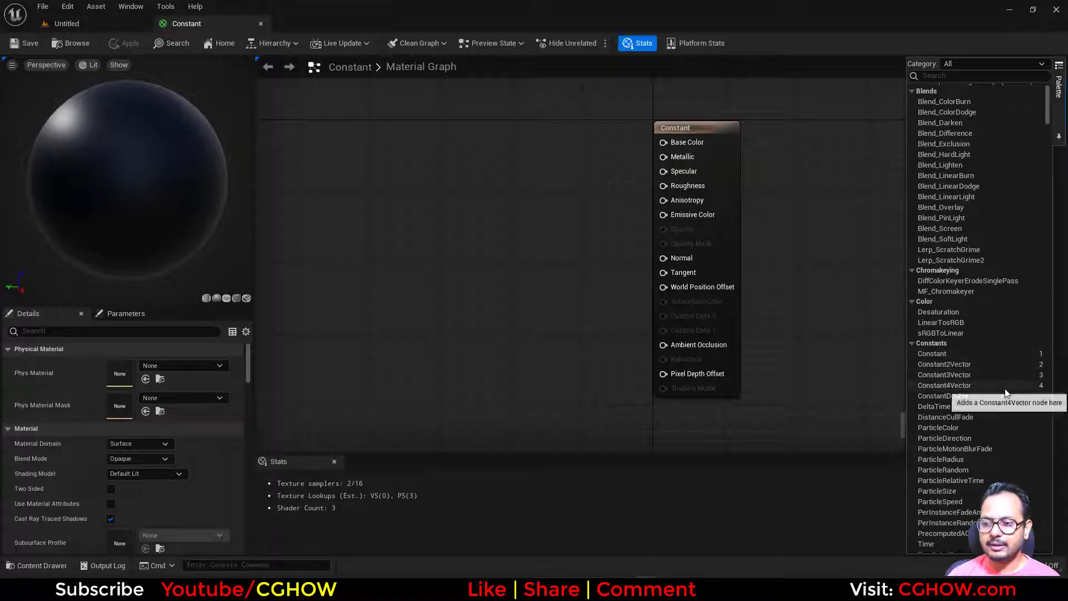
# - Add Constant, Constant2Vector, Constant3Vector and Constant4Vector nodes in a vertical column beside the main material node
pyautogui.moveTo(544, 266); pyautogui.dragTo(604, 264, button='right')
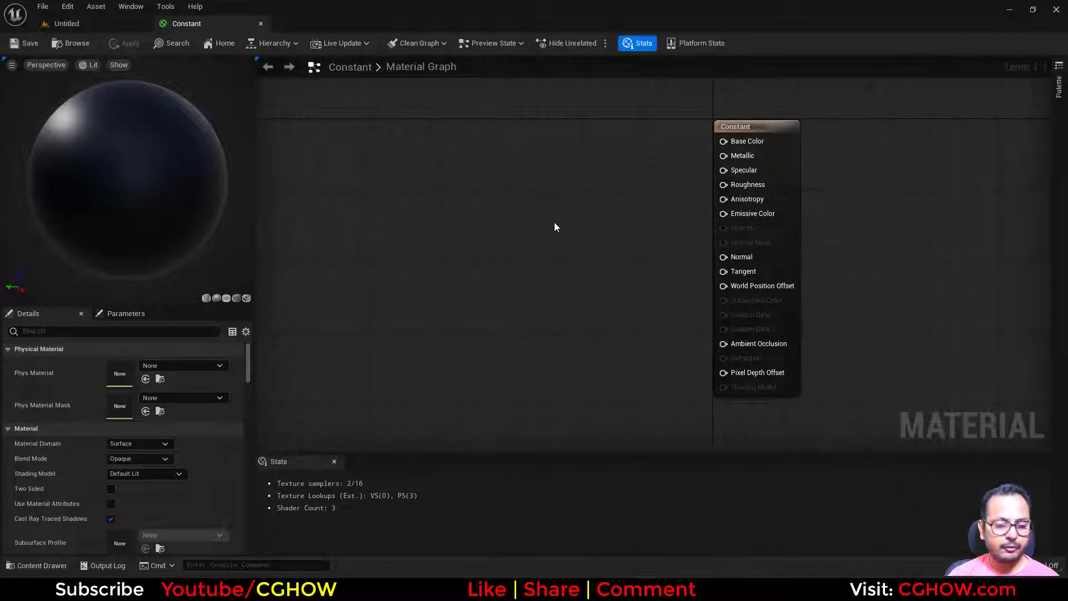
pyautogui.click(499, 172)
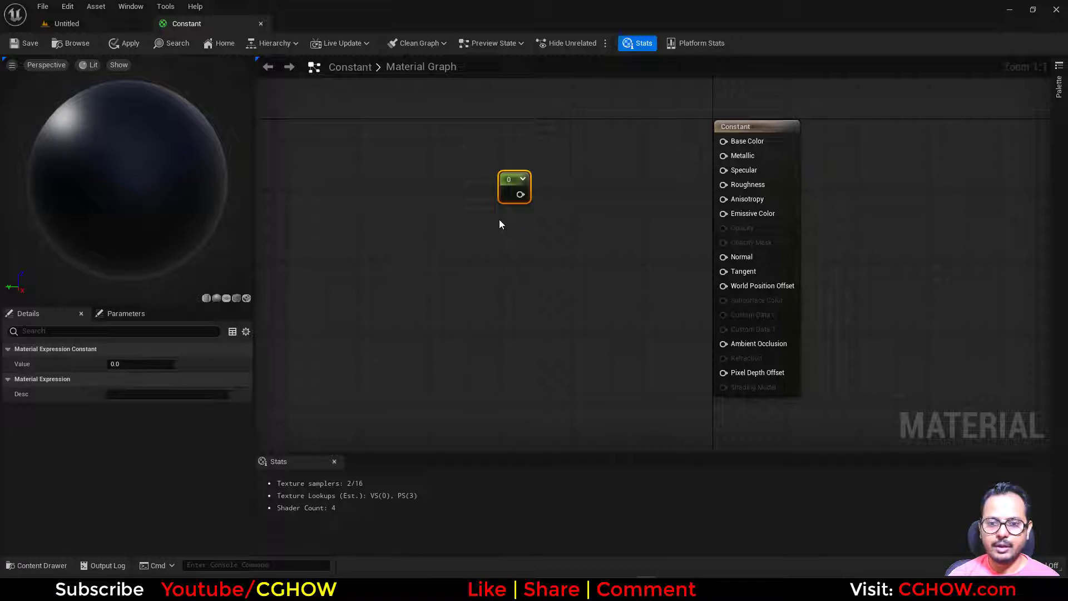
pyautogui.click(499, 222)
pyautogui.moveTo(504, 271); pyautogui.dragTo(501, 241, button='right')
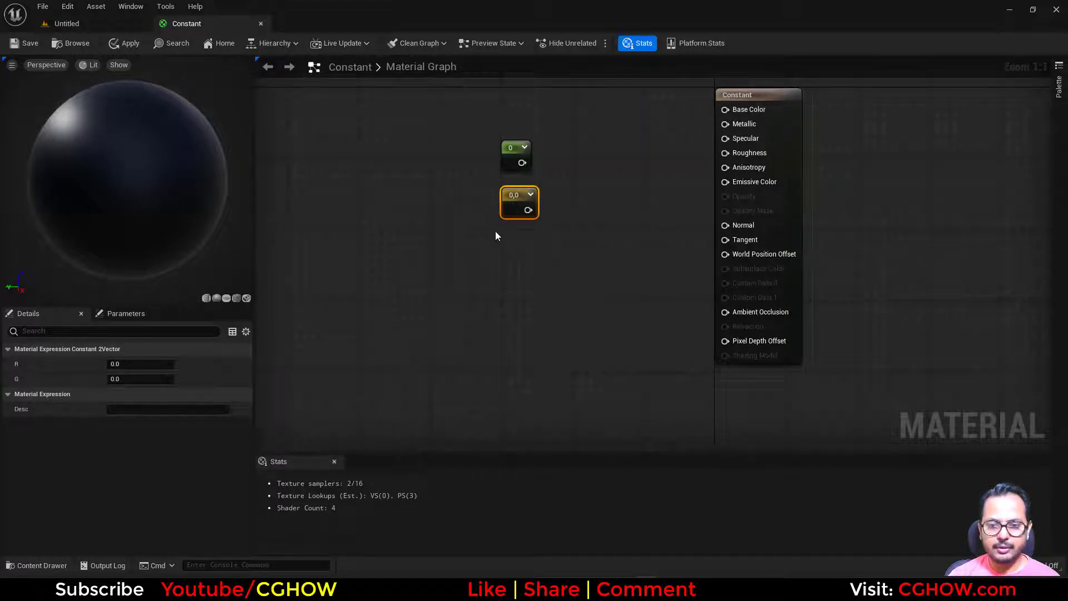
pyautogui.click(495, 231)
pyautogui.moveTo(492, 321); pyautogui.dragTo(493, 268, button='right')
pyautogui.click(493, 267)
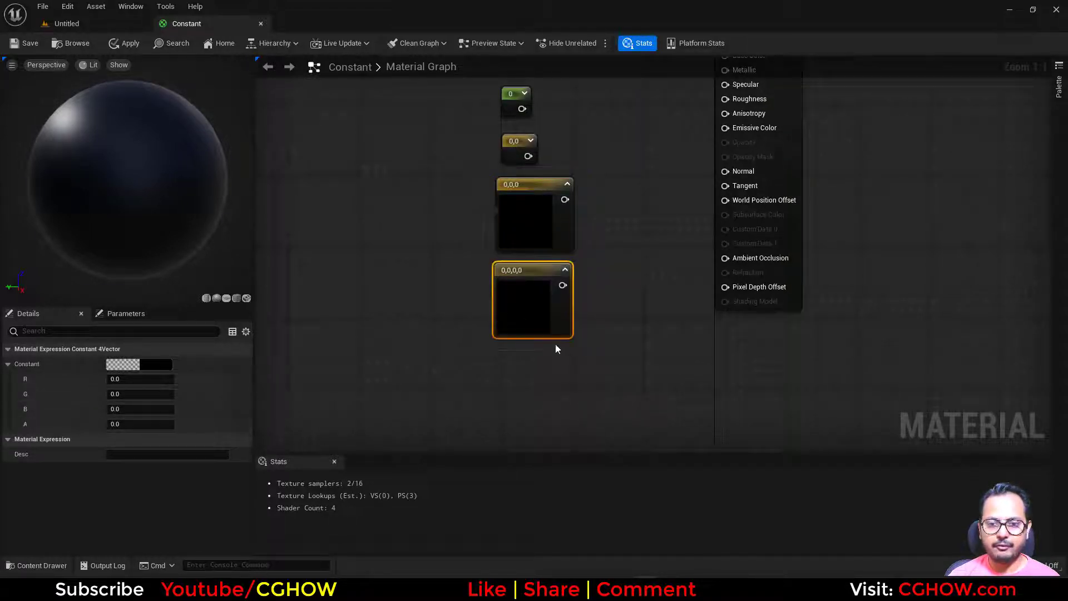
# - Add a ConstantDouble node below the four-component vector and label it with the comment "double"
pyautogui.click(1059, 84)
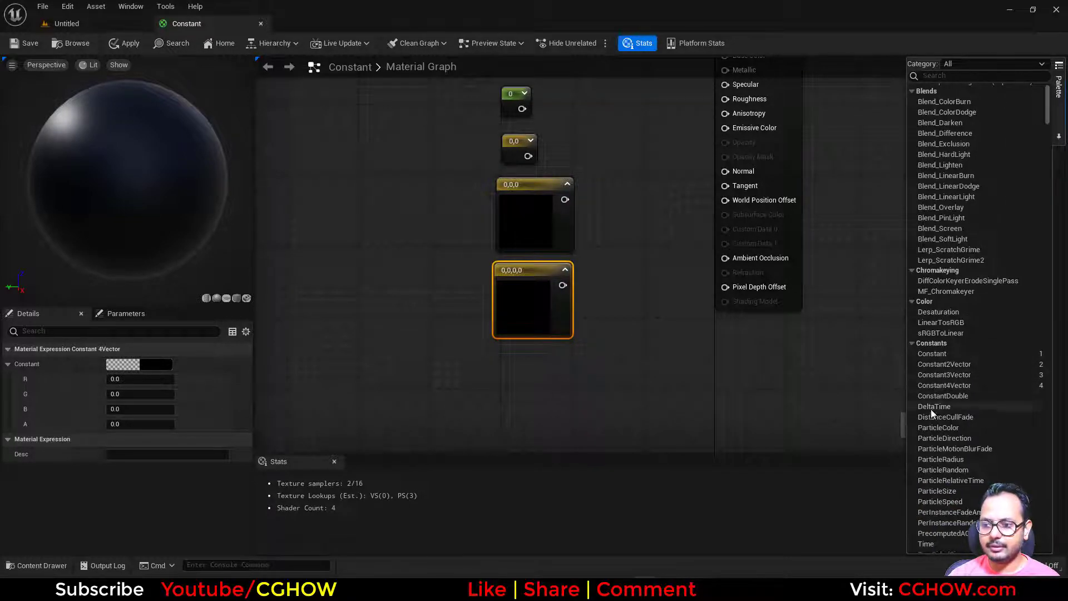
pyautogui.moveTo(941, 396); pyautogui.dragTo(502, 356)
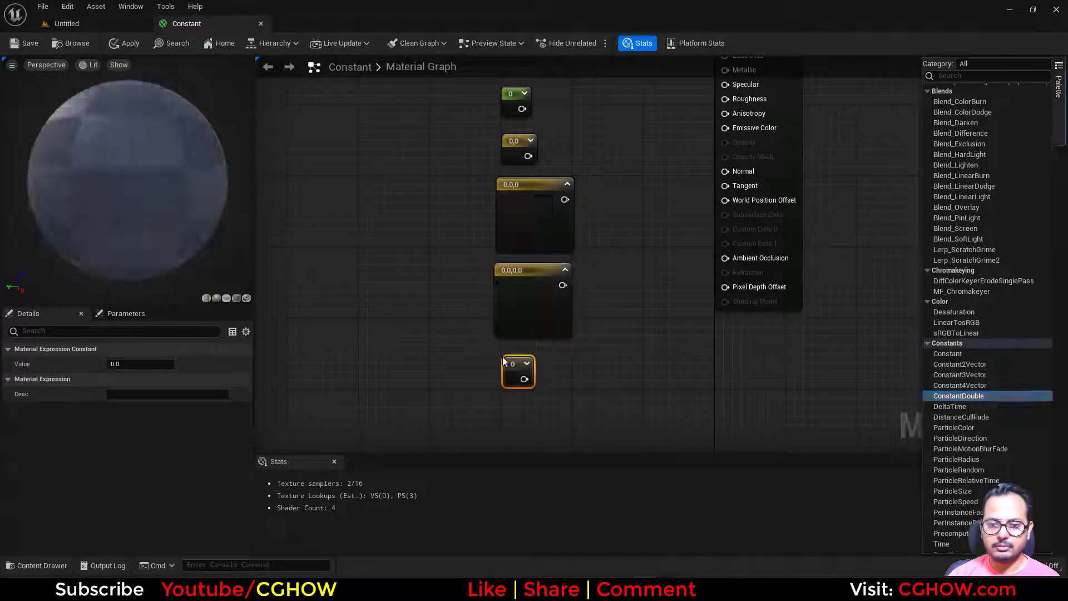
pyautogui.moveTo(529, 370); pyautogui.dragTo(518, 393, button='right')
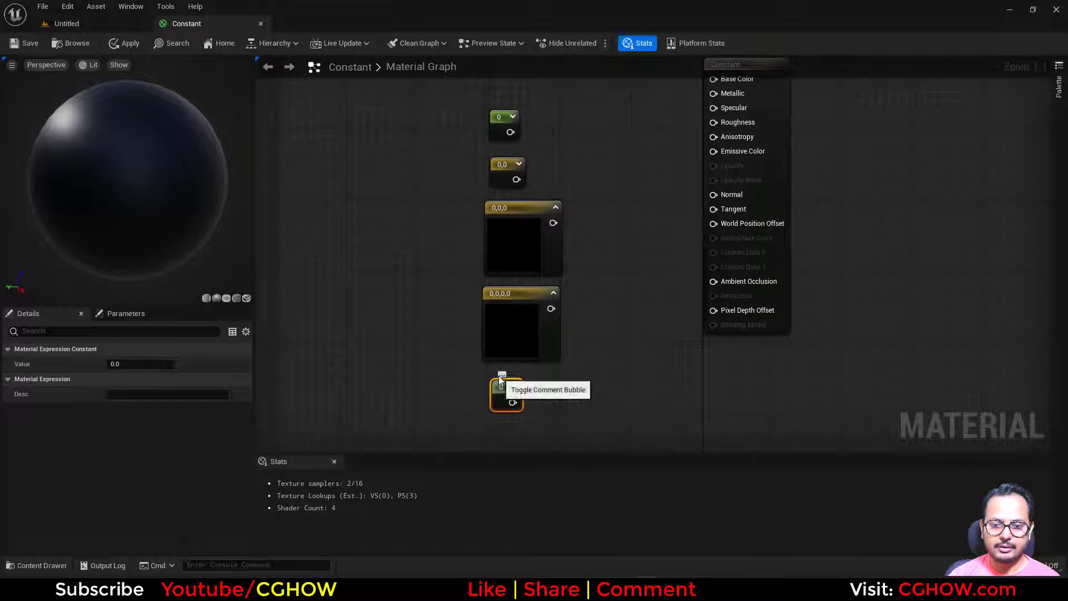
pyautogui.click(502, 375)
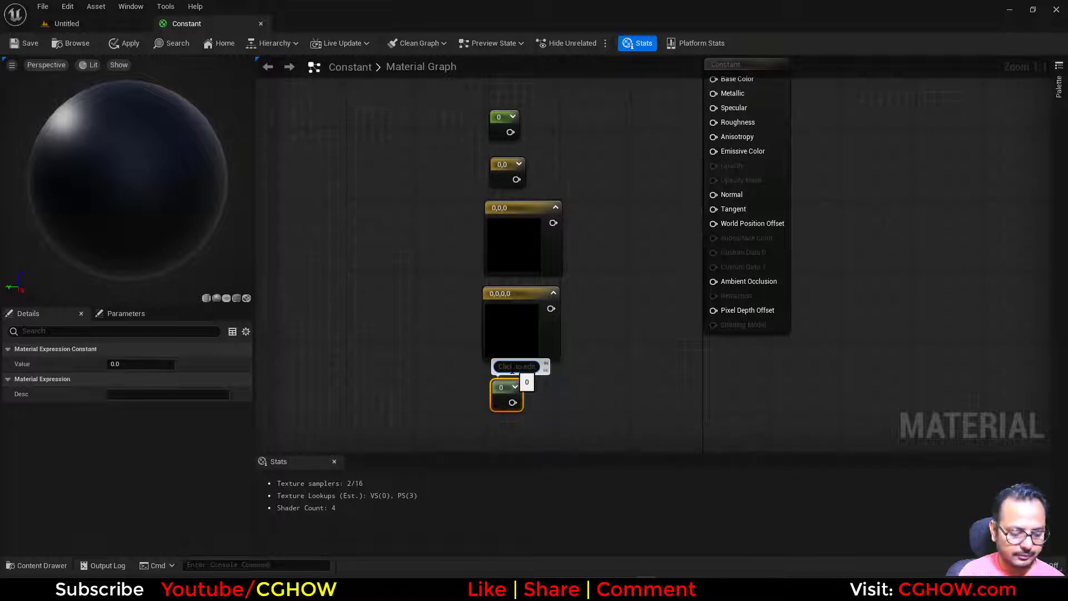
pyautogui.write('double')
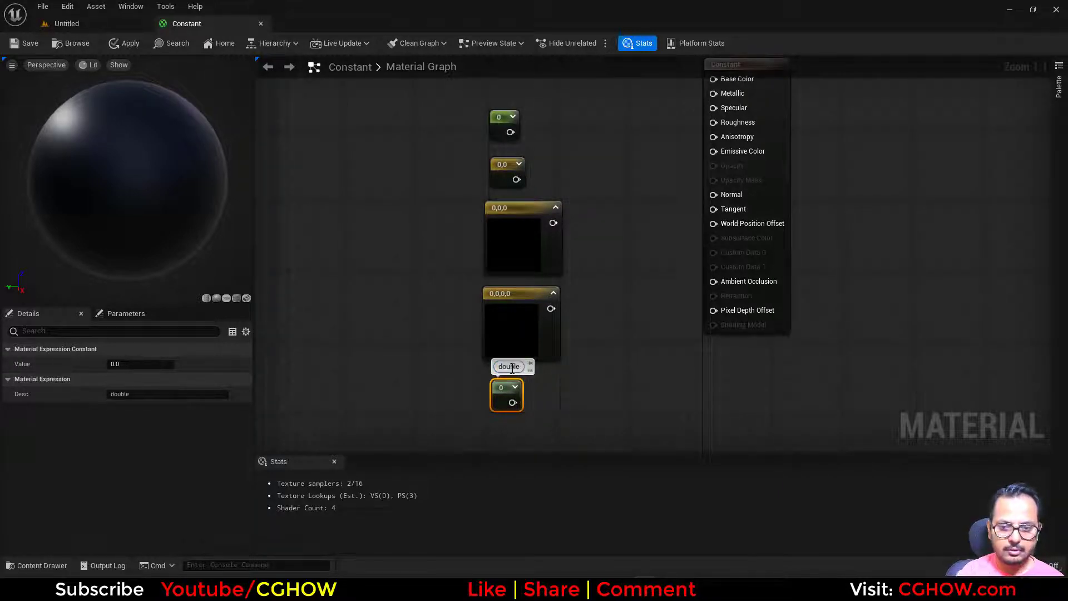
pyautogui.moveTo(504, 392); pyautogui.dragTo(503, 408)
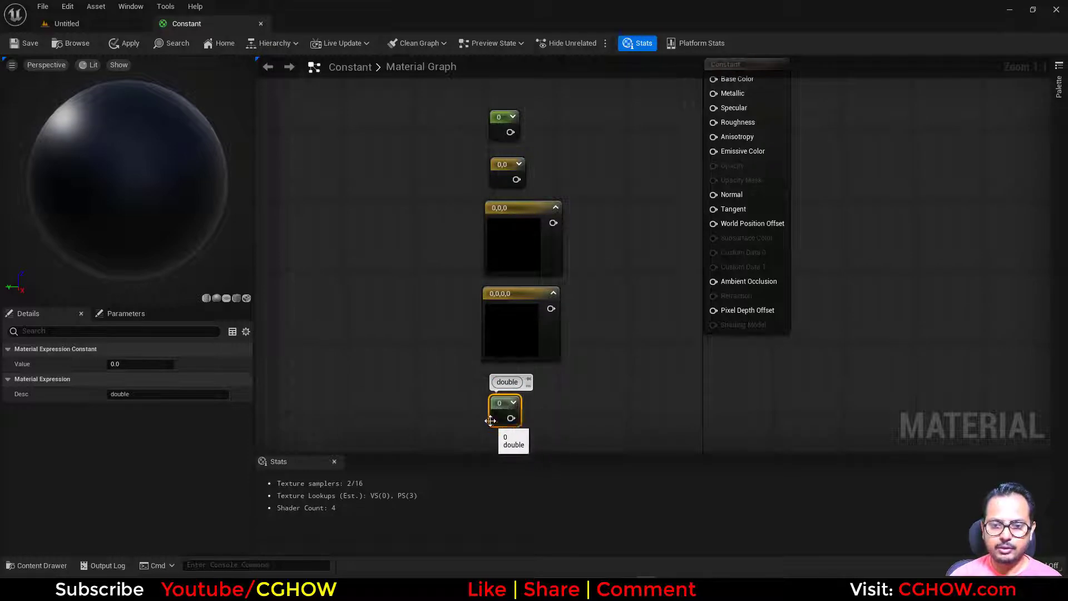
pyautogui.click(504, 131)
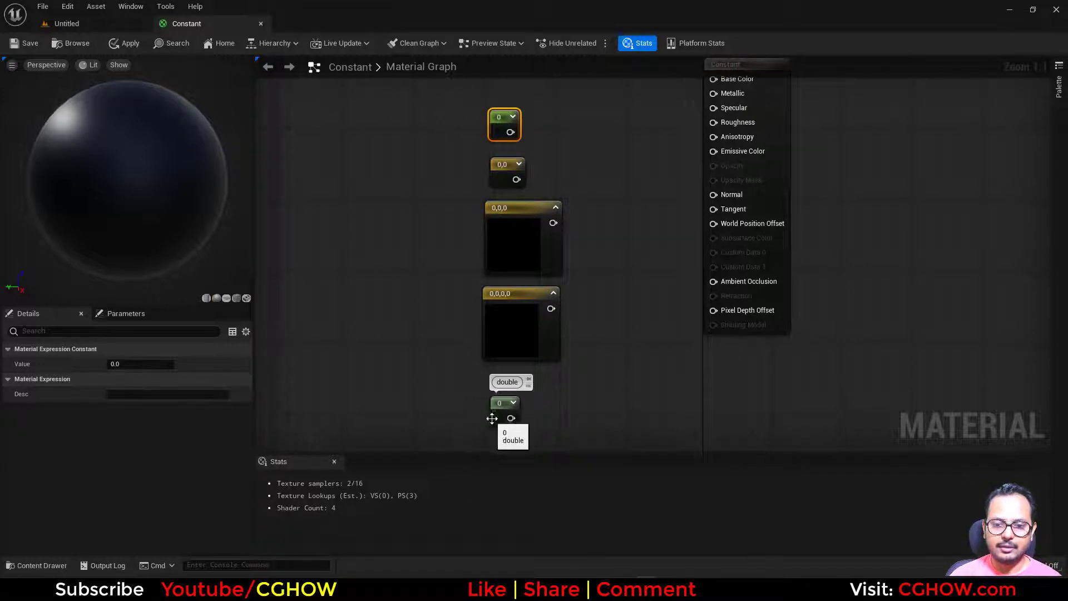
pyautogui.click(532, 412)
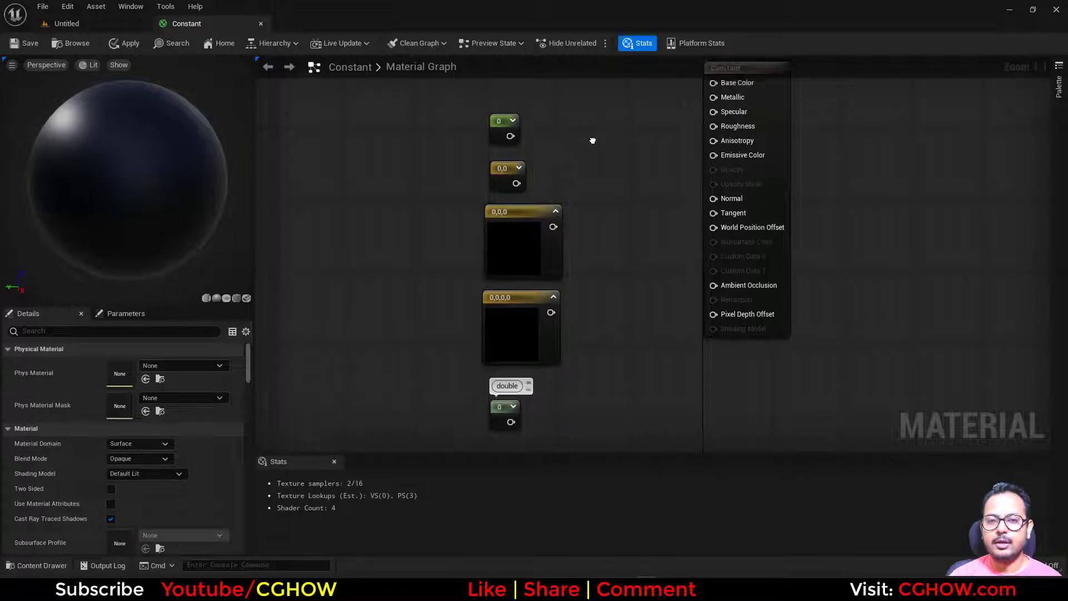
pyautogui.moveTo(524, 139); pyautogui.dragTo(473, 247, button='right')
pyautogui.moveTo(521, 320); pyautogui.dragTo(517, 366, button='right')
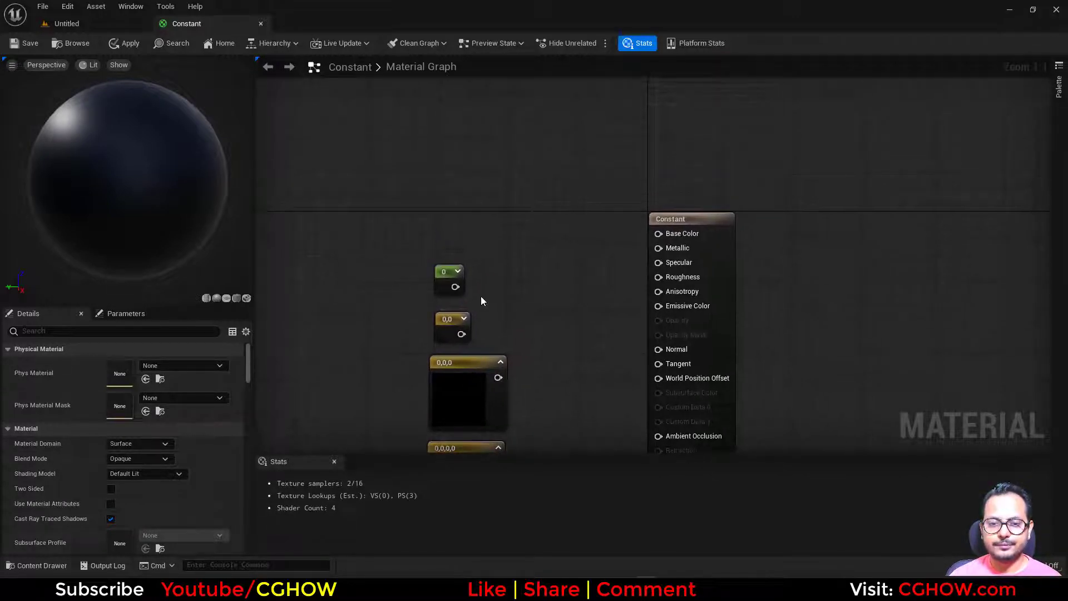
pyautogui.click(440, 276)
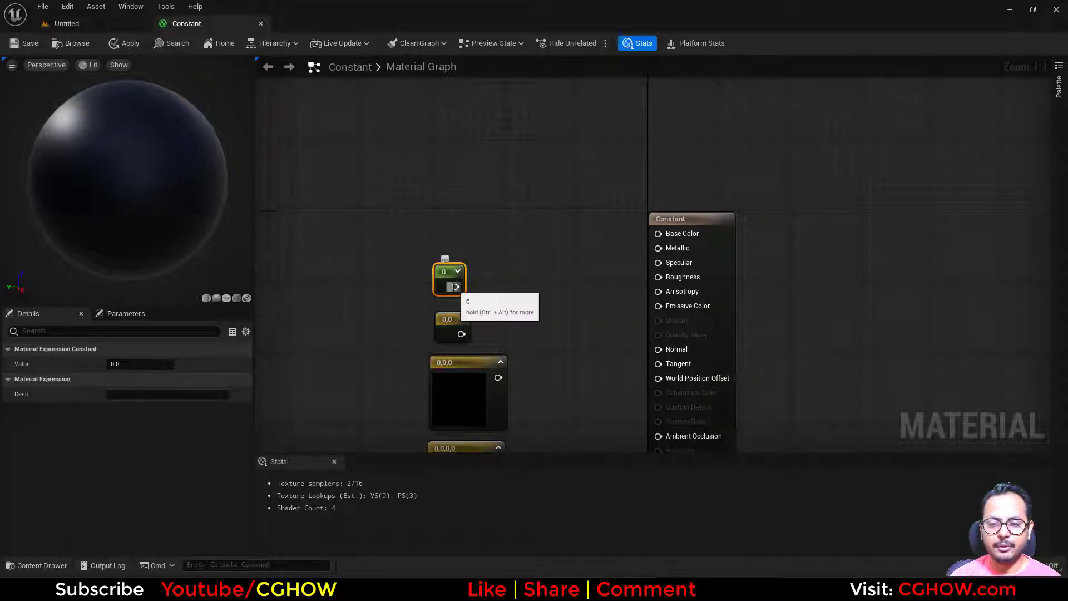
pyautogui.click(578, 228)
# - Add a DebugScalarValues node above the constants and feed the single Constant into its Number input
pyautogui.rightClick(477, 185)
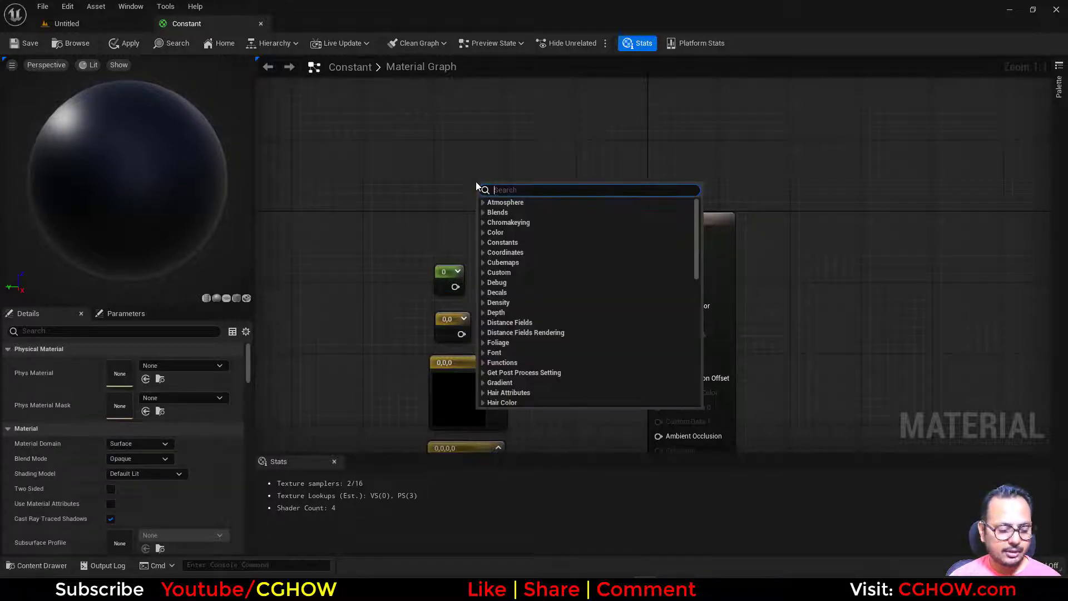
pyautogui.write('dub')
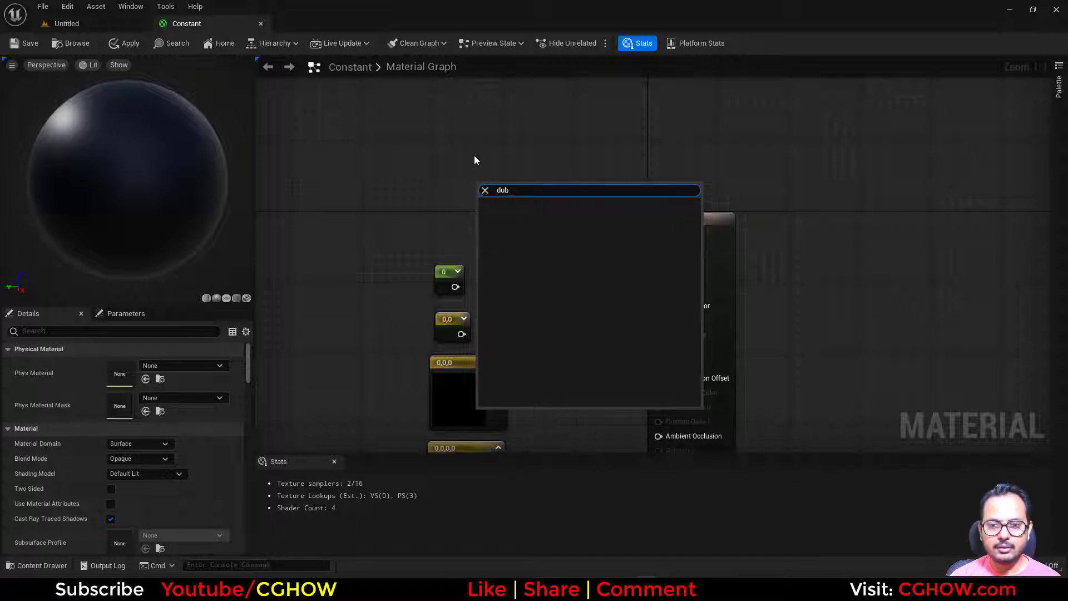
pyautogui.rightClick(463, 146)
pyautogui.write('deb')
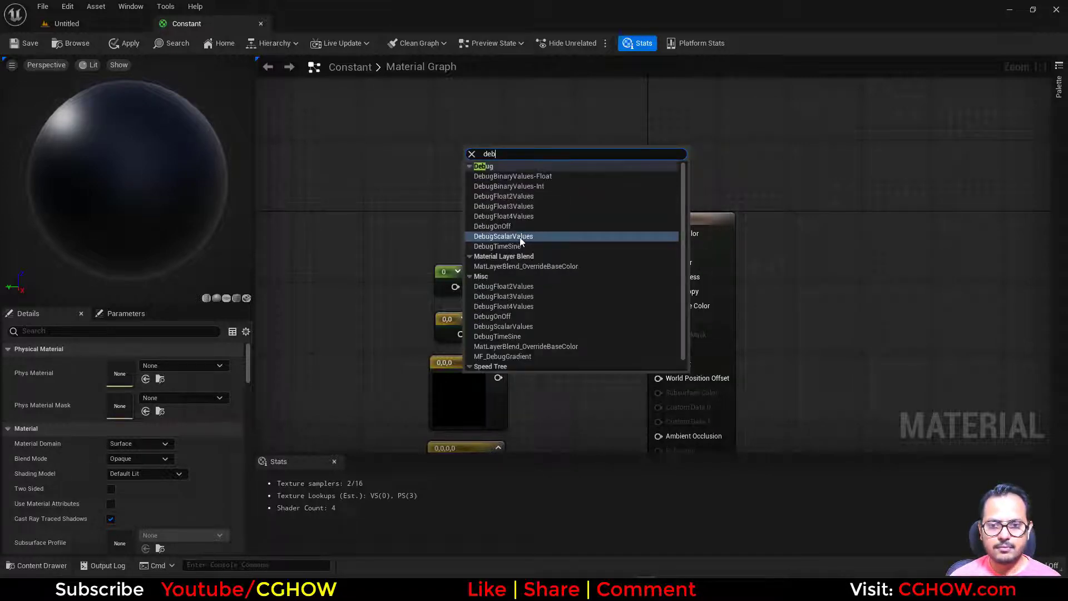
pyautogui.click(503, 236)
pyautogui.moveTo(455, 286); pyautogui.dragTo(470, 167)
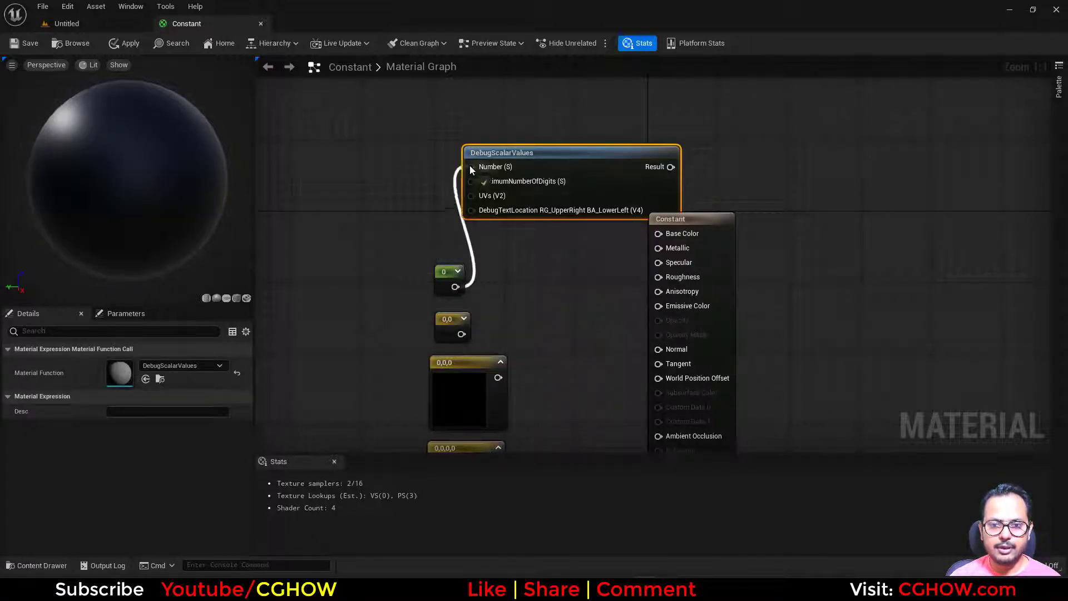
# - Preview the DebugScalarValues node and switch the preview mesh to a plane
pyautogui.press('p')
pyautogui.moveTo(574, 165); pyautogui.dragTo(599, 142)
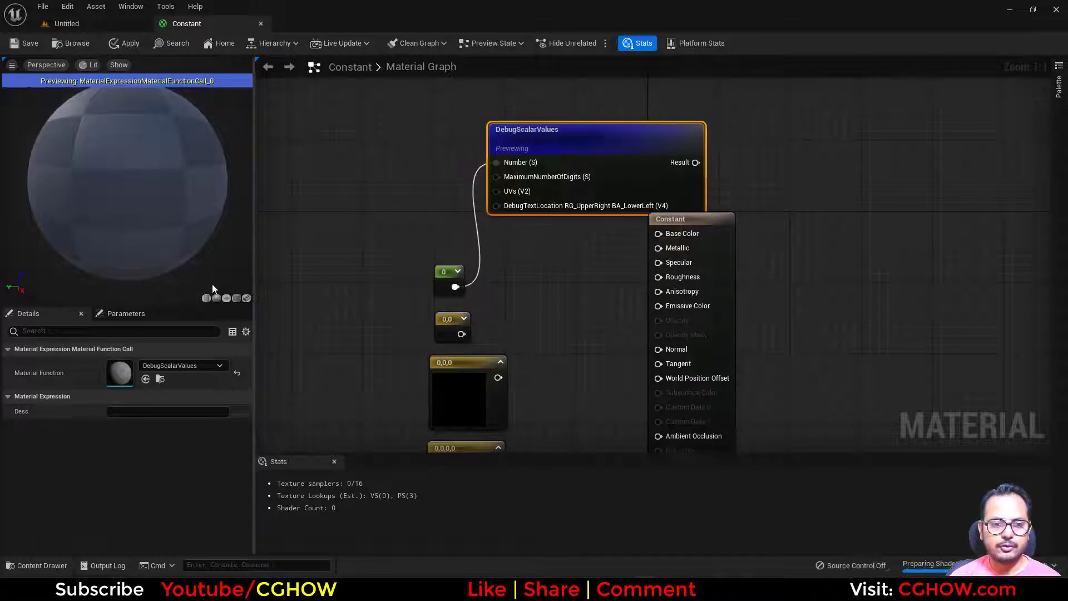
pyautogui.click(226, 297)
# - Set the single Constant's value first to 1 and finally to 20
pyautogui.click(447, 277)
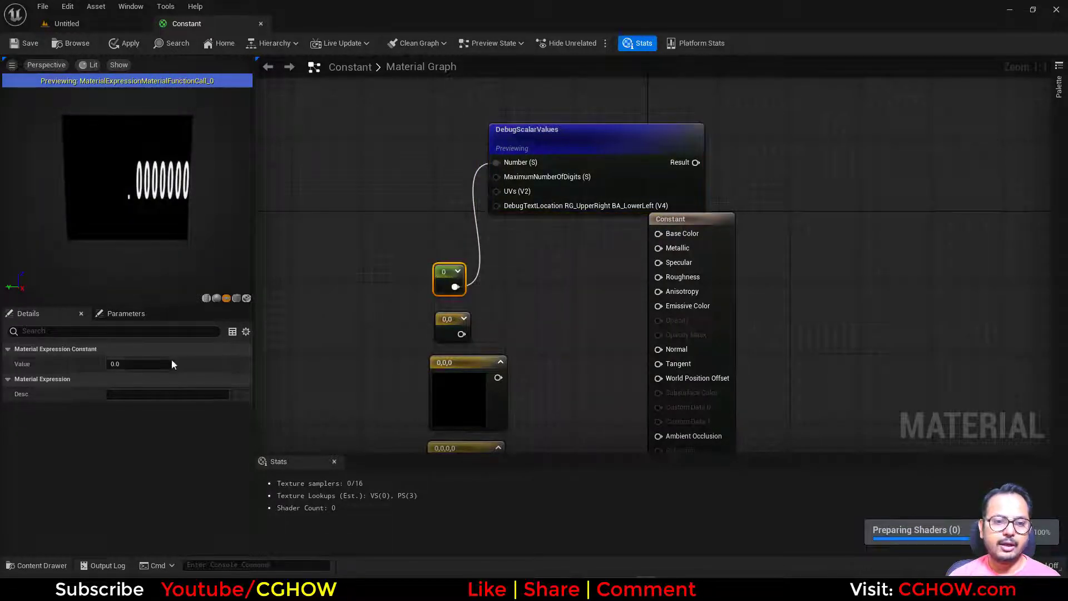
pyautogui.click(167, 364)
pyautogui.write('1')
pyautogui.press('Return')
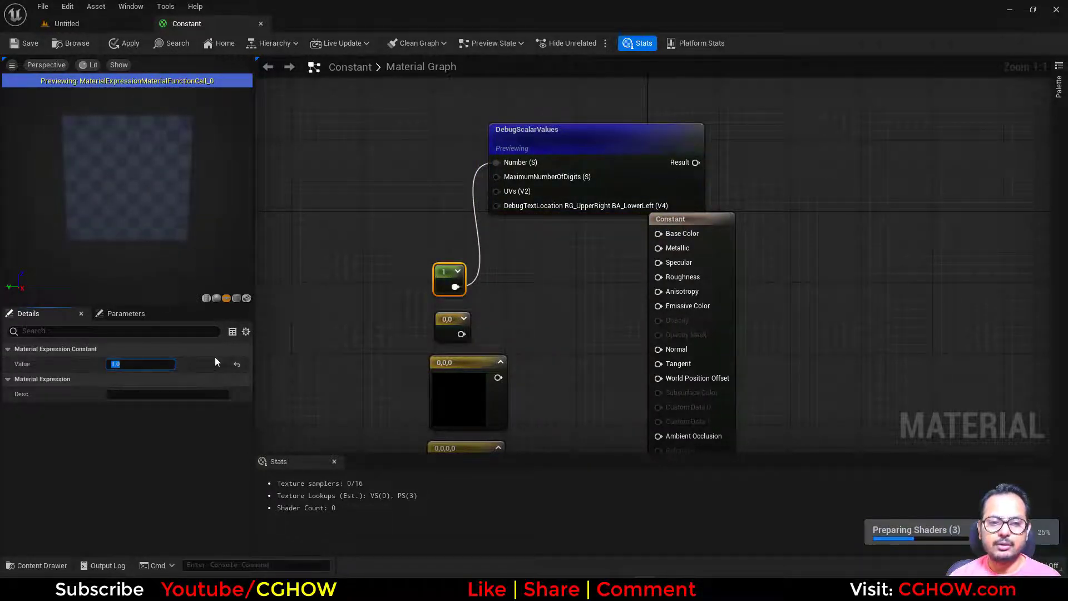
pyautogui.write('20')
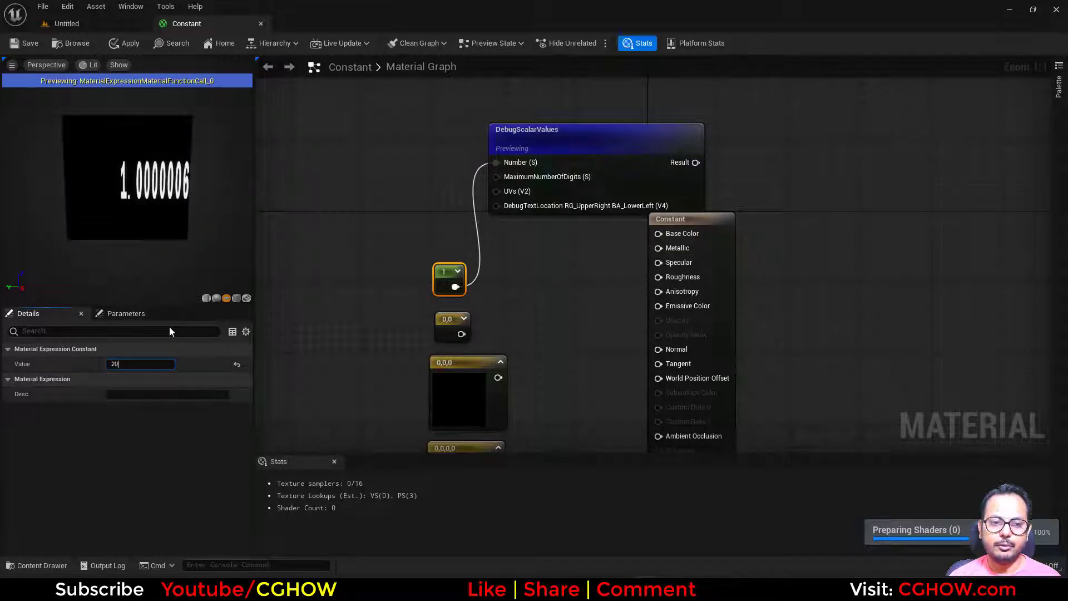
pyautogui.press('Return')
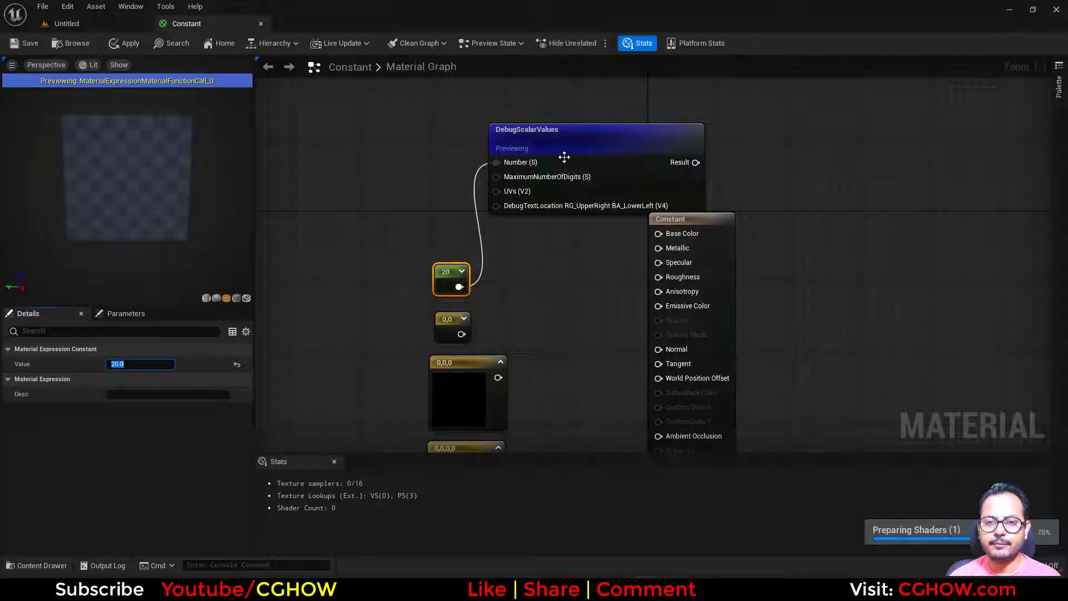
# - Delete the DebugScalarValues node from the material graph
pyautogui.click(564, 157)
pyautogui.press('Delete')
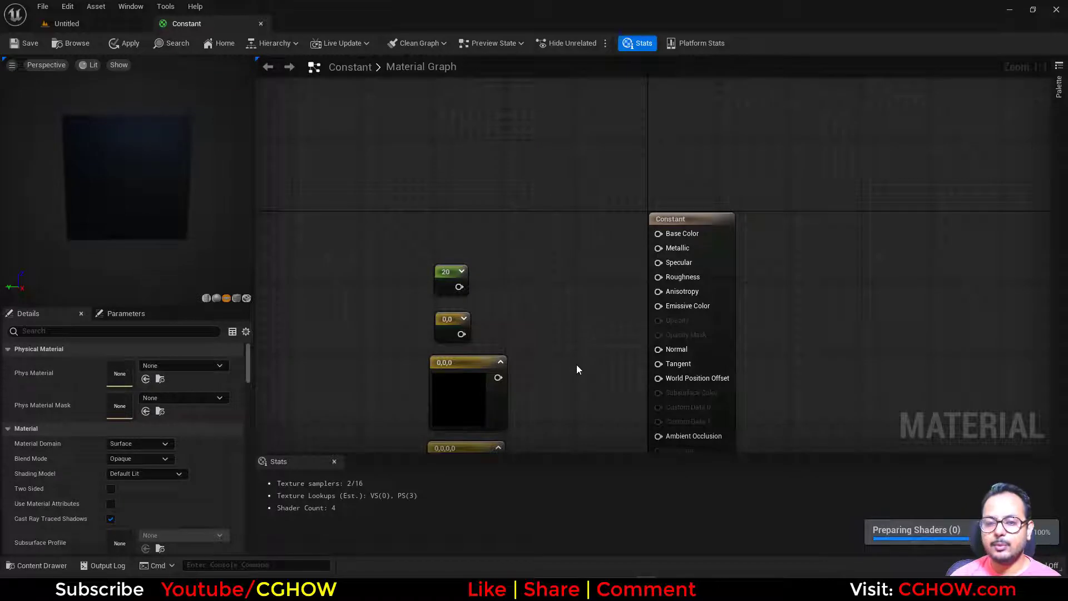
pyautogui.moveTo(577, 366); pyautogui.dragTo(590, 279, button='right')
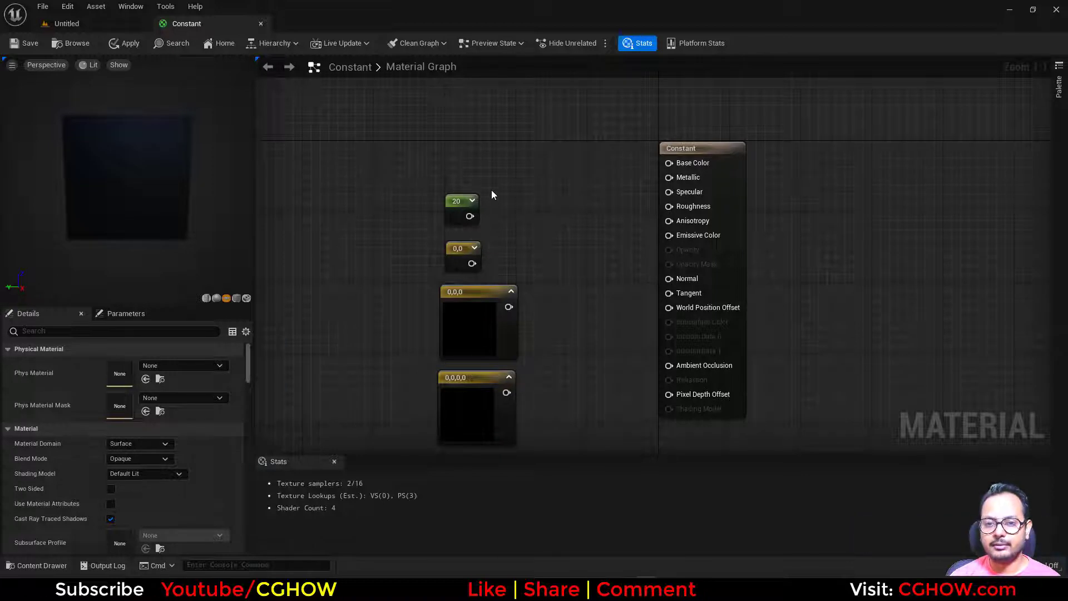
pyautogui.moveTo(489, 226); pyautogui.dragTo(496, 236)
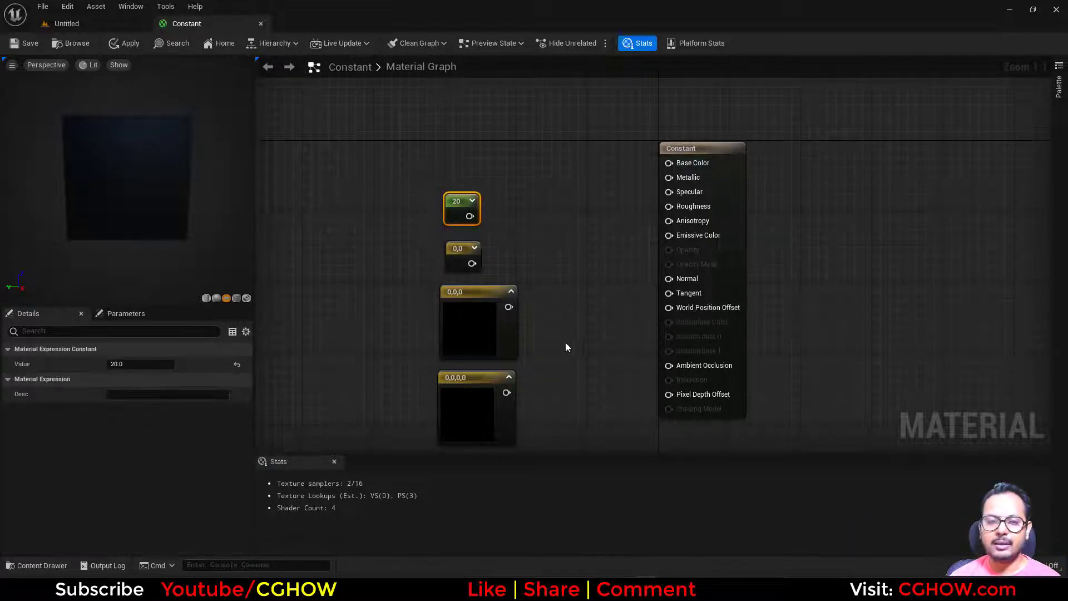
pyautogui.moveTo(412, 176); pyautogui.dragTo(438, 205)
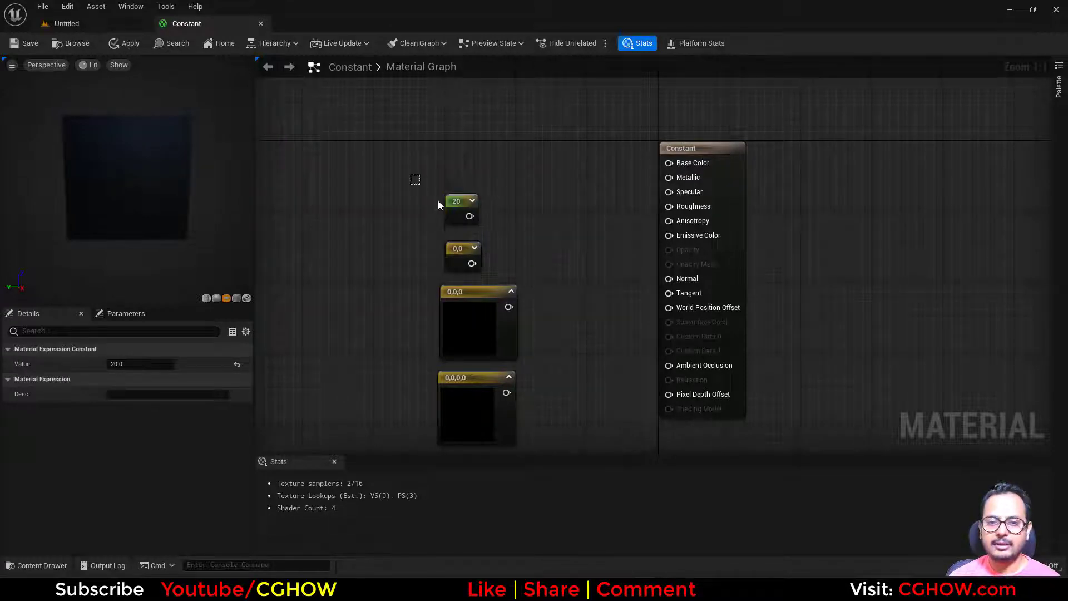
pyautogui.moveTo(506, 237); pyautogui.dragTo(507, 237)
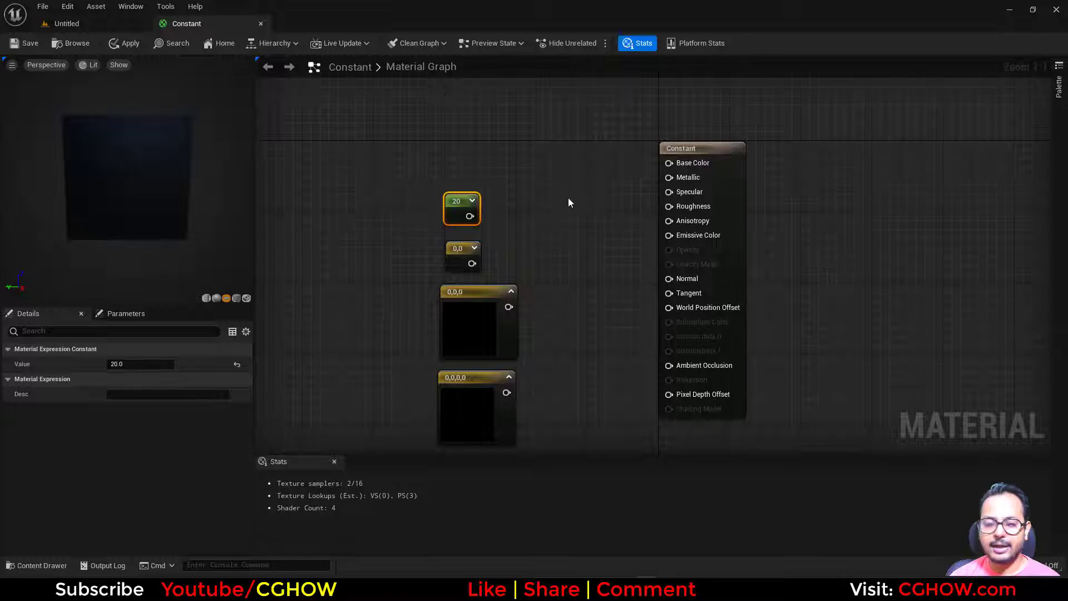
pyautogui.moveTo(569, 198); pyautogui.dragTo(613, 222, button='right')
pyautogui.click(554, 208)
# - Set the Constant3Vector's color to pure red (1, 0, 0) and connect its output to Emissive Color
pyautogui.moveTo(565, 309); pyautogui.dragTo(564, 222, button='right')
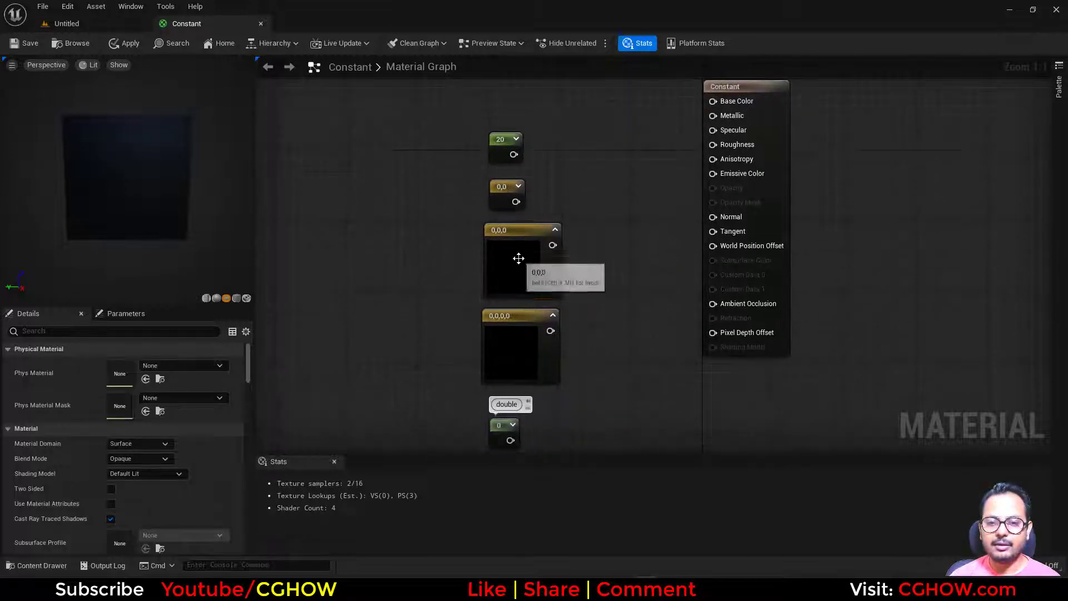
pyautogui.click(518, 258)
pyautogui.click(144, 365)
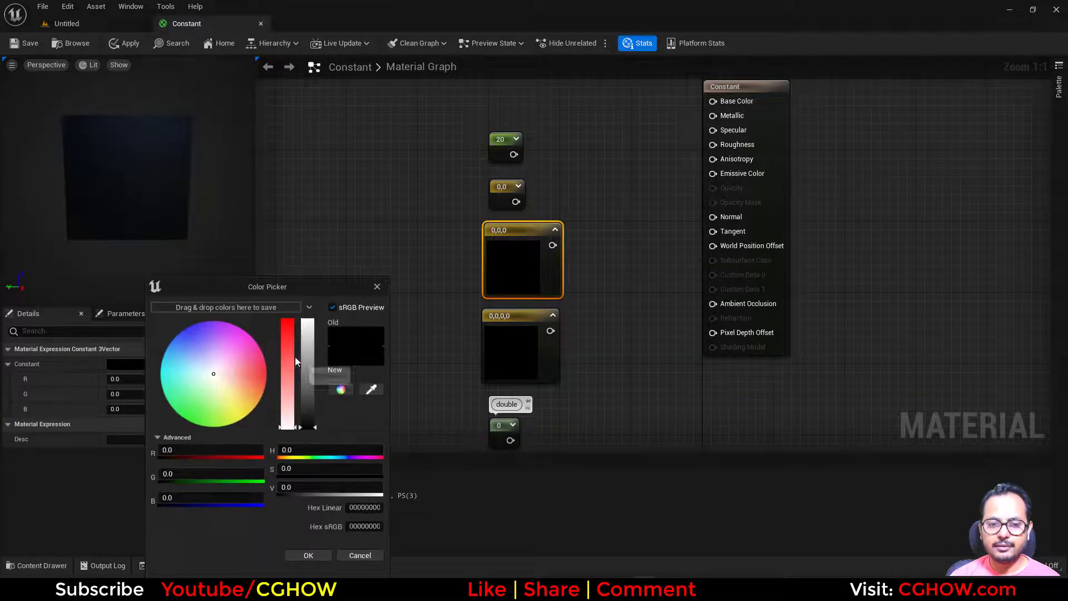
pyautogui.moveTo(291, 356); pyautogui.dragTo(312, 267)
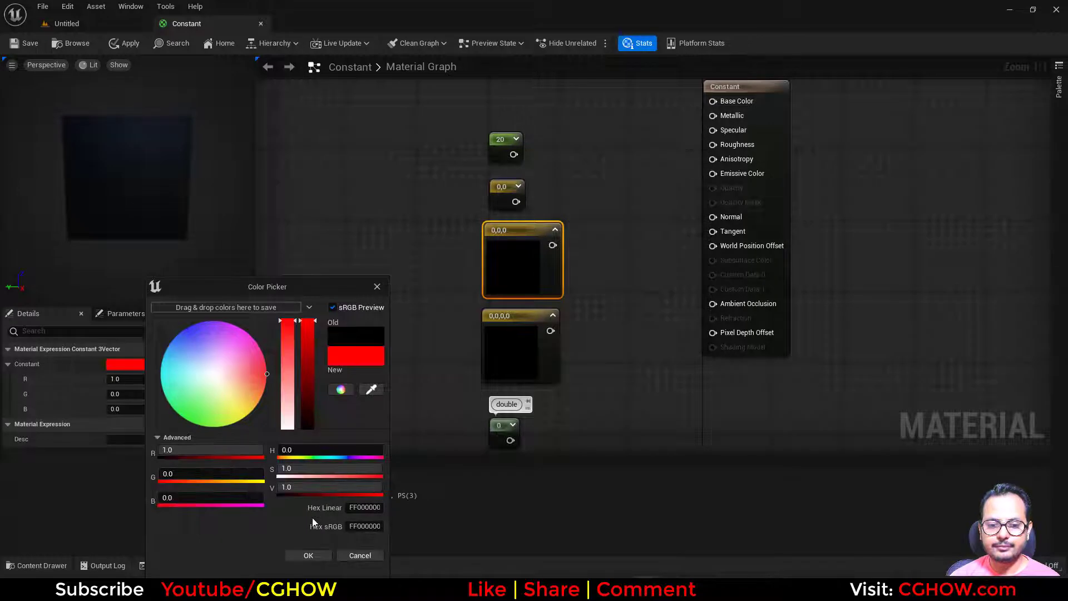
pyautogui.click(309, 555)
pyautogui.moveTo(552, 245); pyautogui.dragTo(713, 173)
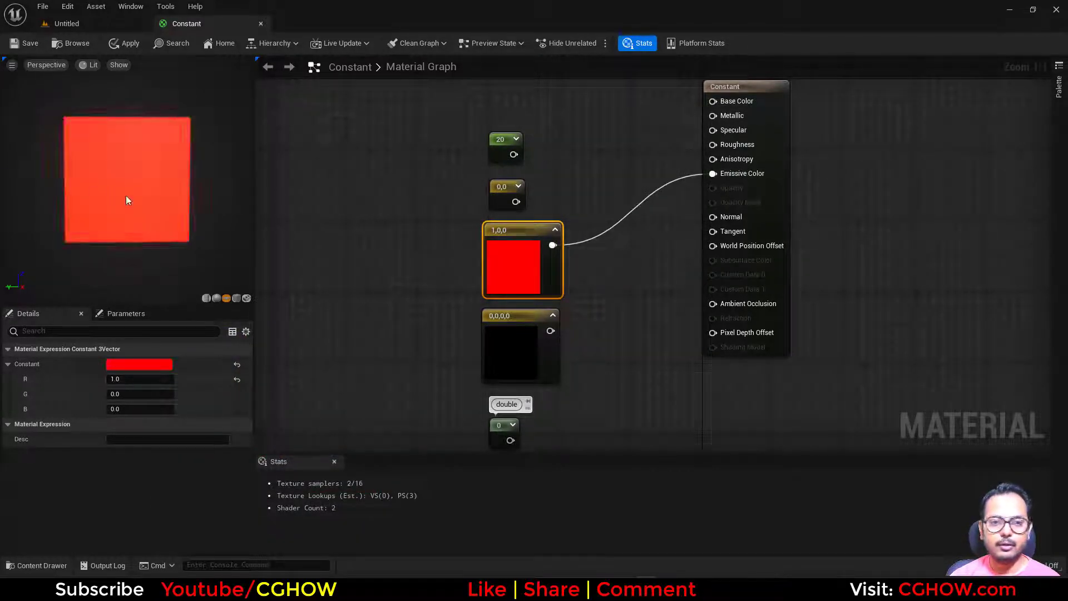
# - Try a V brightness of 0.2 for the Constant3Vector's red color and discard the change
pyautogui.doubleClick(525, 252)
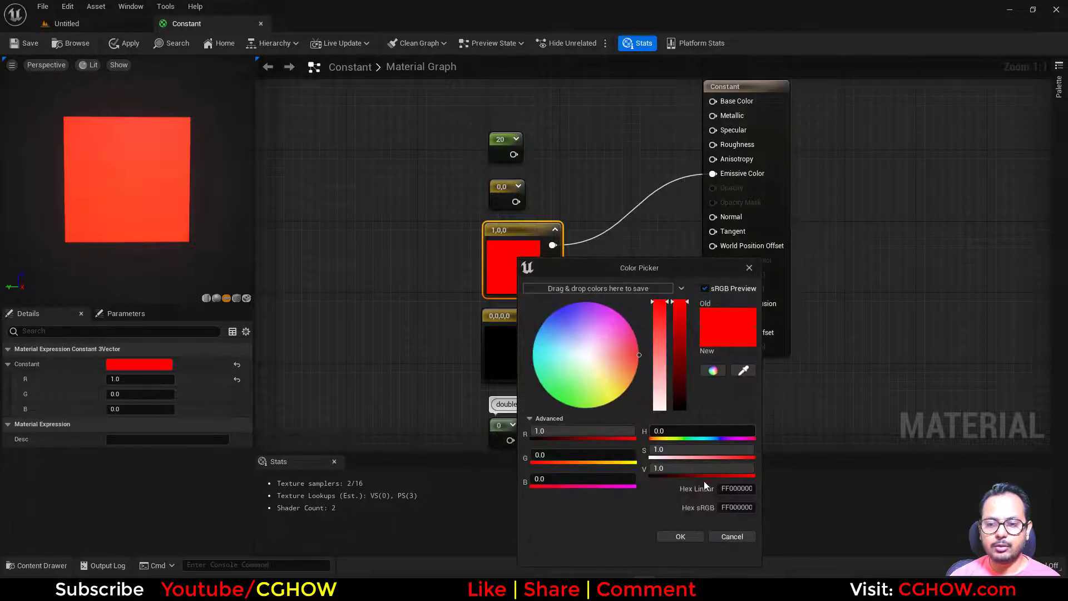
pyautogui.click(671, 469)
pyautogui.write('.2')
pyautogui.press('Return')
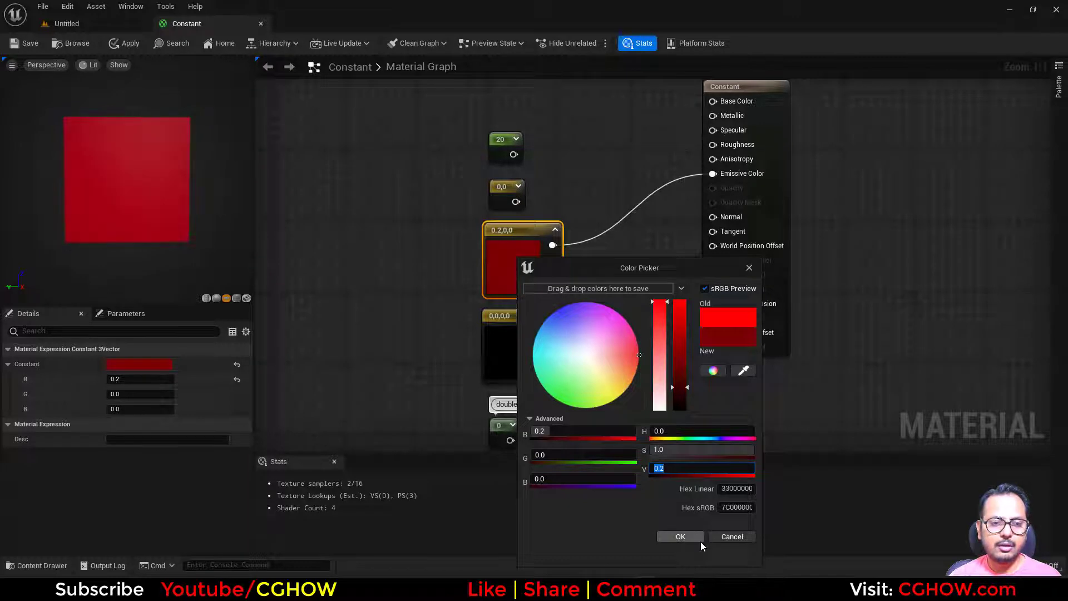
pyautogui.click(719, 536)
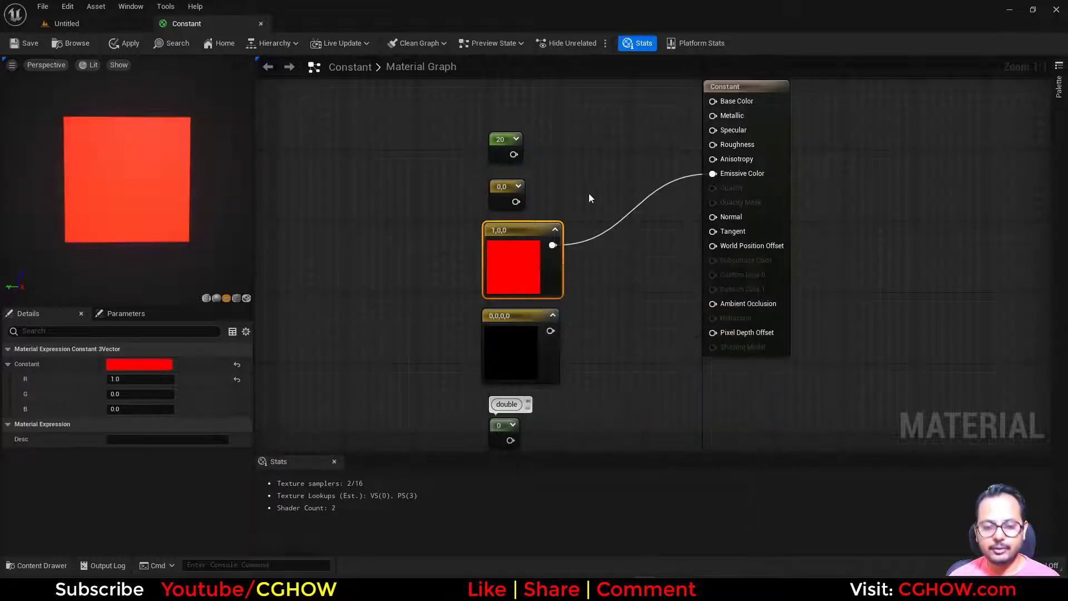
# - Add a Multiply node combining the single Constant and the red Constant3Vector, and connect its result to Emissive Color
pyautogui.click(562, 174)
pyautogui.press('m')
pyautogui.click(560, 172)
pyautogui.moveTo(553, 245); pyautogui.dragTo(522, 166)
pyautogui.moveTo(575, 197); pyautogui.dragTo(713, 173)
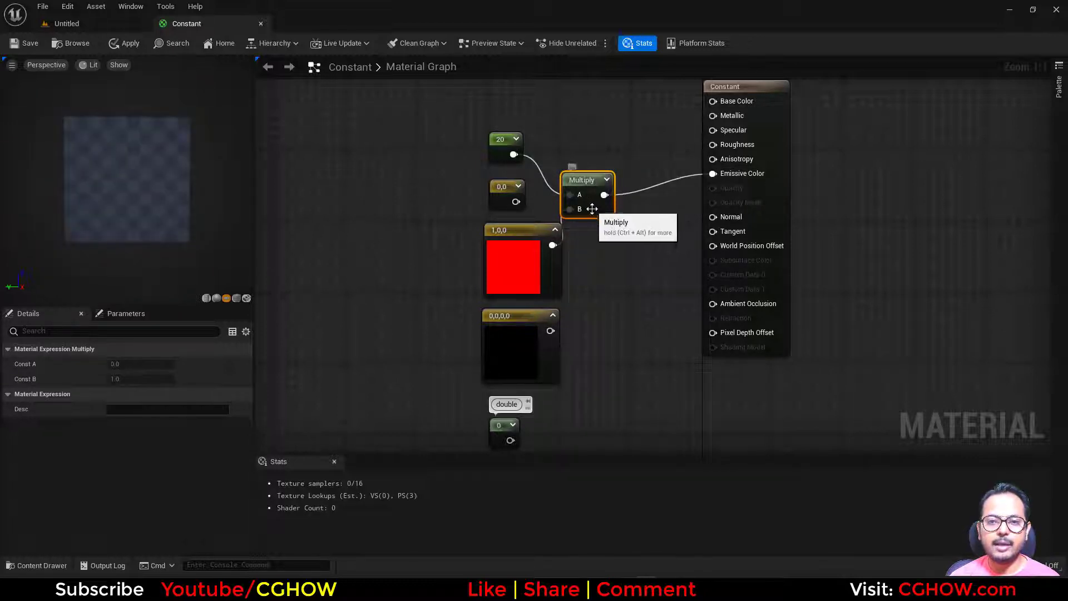
pyautogui.moveTo(596, 210); pyautogui.dragTo(622, 188)
# - Set the value of the single Constant feeding the Multiply node to 0.2
pyautogui.click(500, 141)
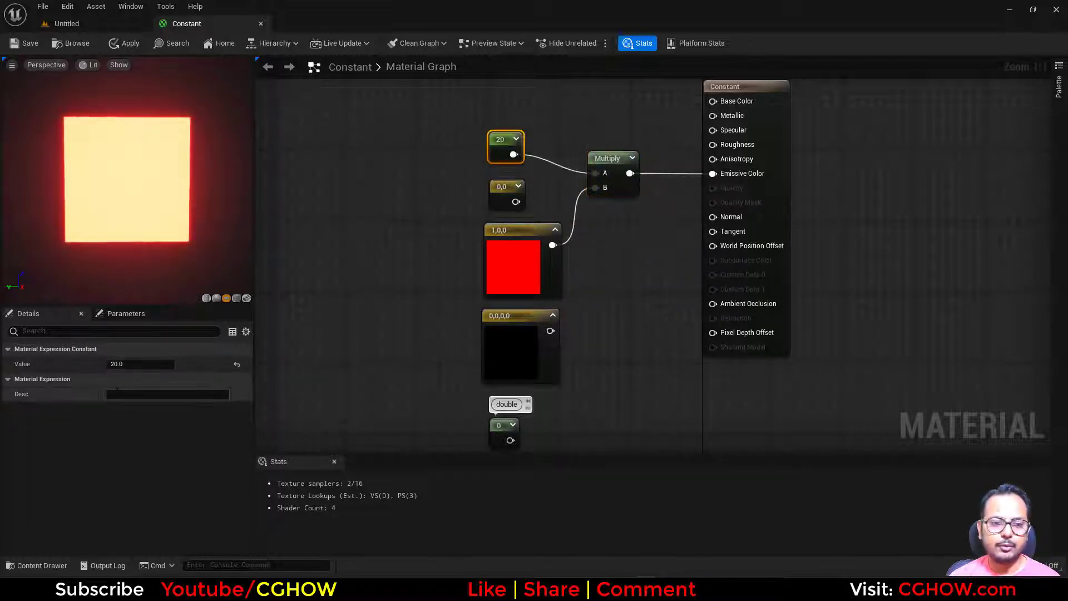
pyautogui.click(133, 365)
pyautogui.write('0.2')
pyautogui.press('Return')
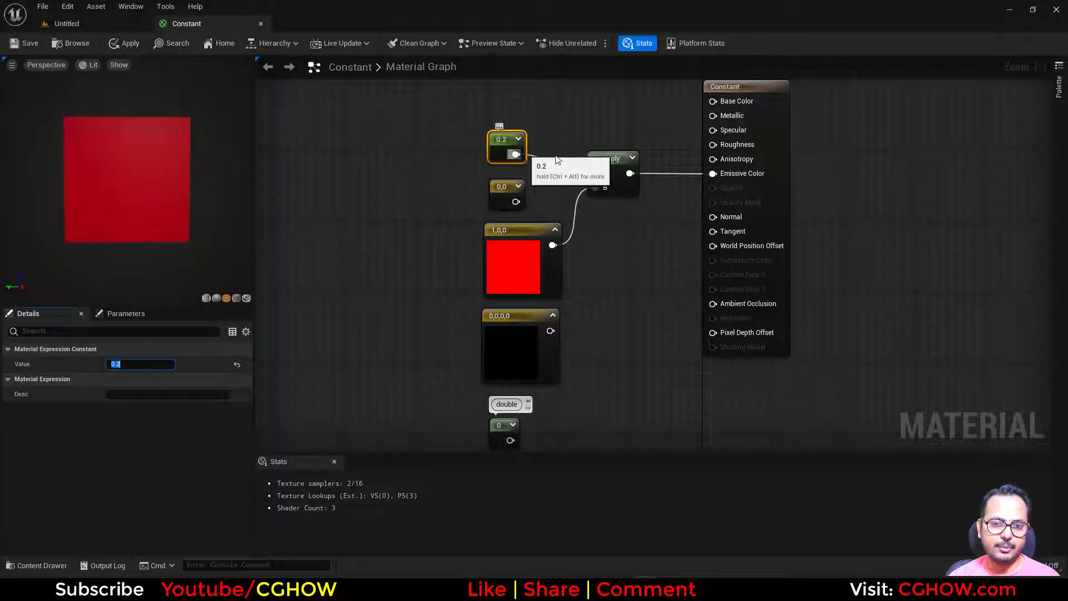
# - Delete the Multiply node and connect the single Constant directly to Emissive Color
pyautogui.click(621, 181)
pyautogui.press('Delete')
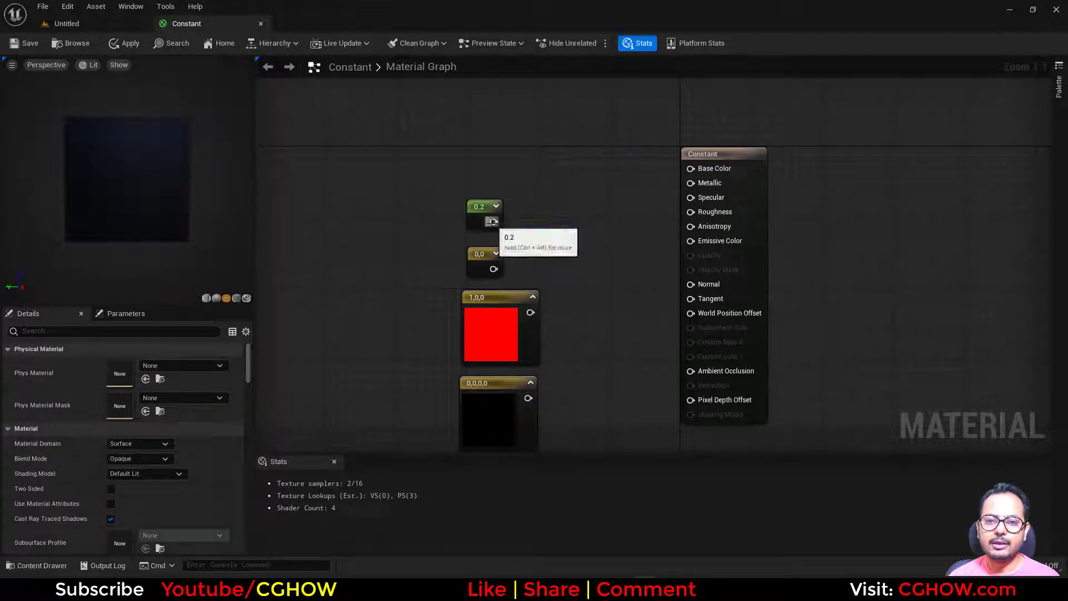
pyautogui.moveTo(493, 222); pyautogui.dragTo(693, 243)
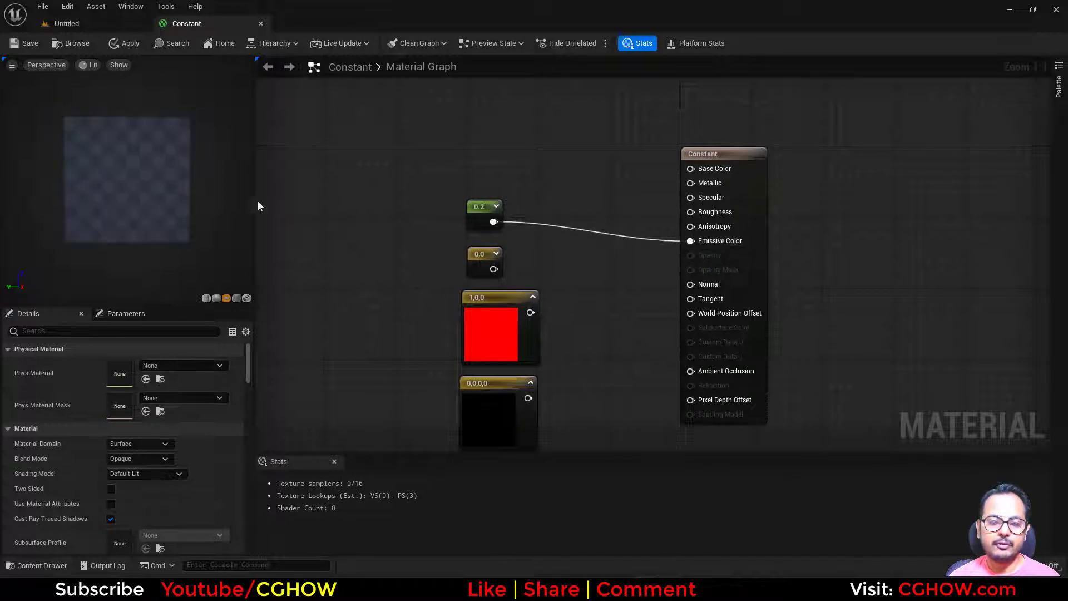
# - Set the single Constant's value first to 1 and then to 0 while it drives Emissive Color
pyautogui.moveTo(568, 256); pyautogui.dragTo(465, 198)
pyautogui.click(128, 364)
pyautogui.write('1')
pyautogui.press('Return')
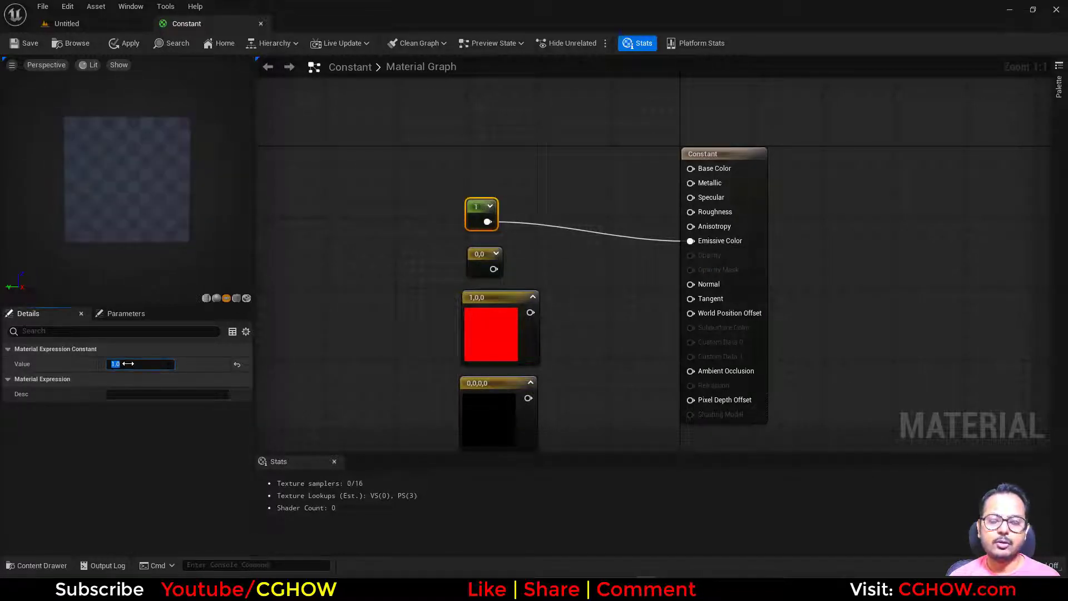
pyautogui.write('0')
pyautogui.press('Return')
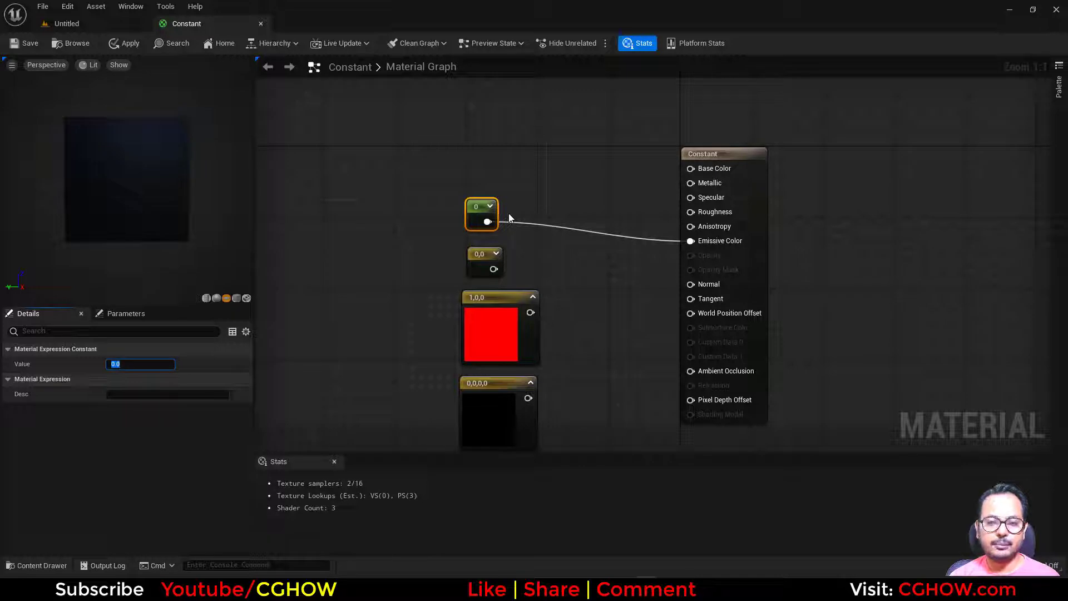
# - Connect the single Constant to Metallic instead of Emissive Color, set its value to 1 and inspect the preview from another angle
pyautogui.click(483, 208)
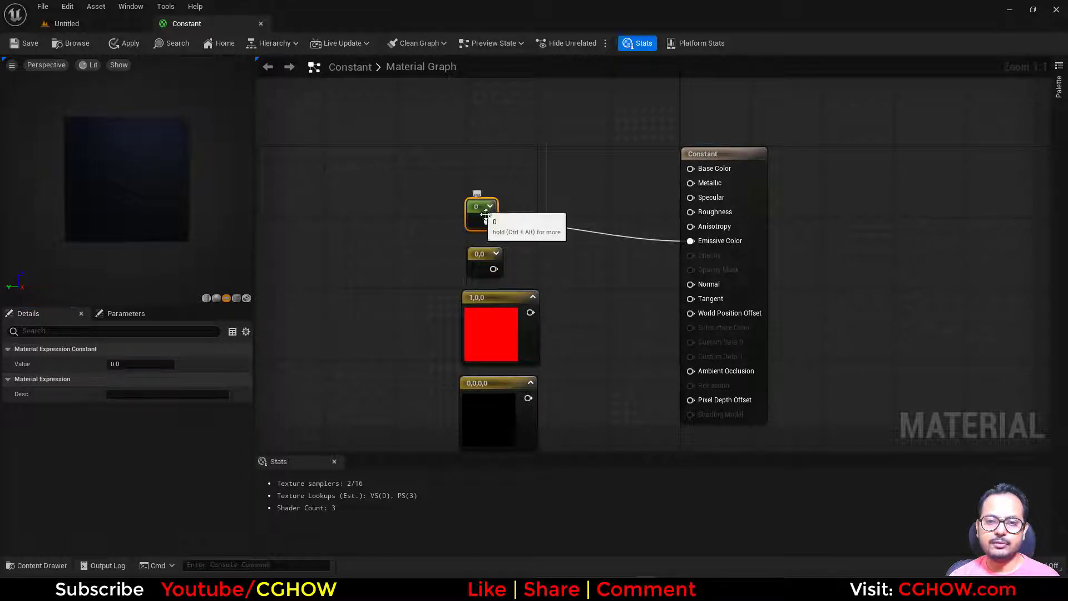
pyautogui.moveTo(487, 221); pyautogui.dragTo(692, 183)
pyautogui.keyDown('alt'); pyautogui.click(691, 242); pyautogui.keyUp('alt')
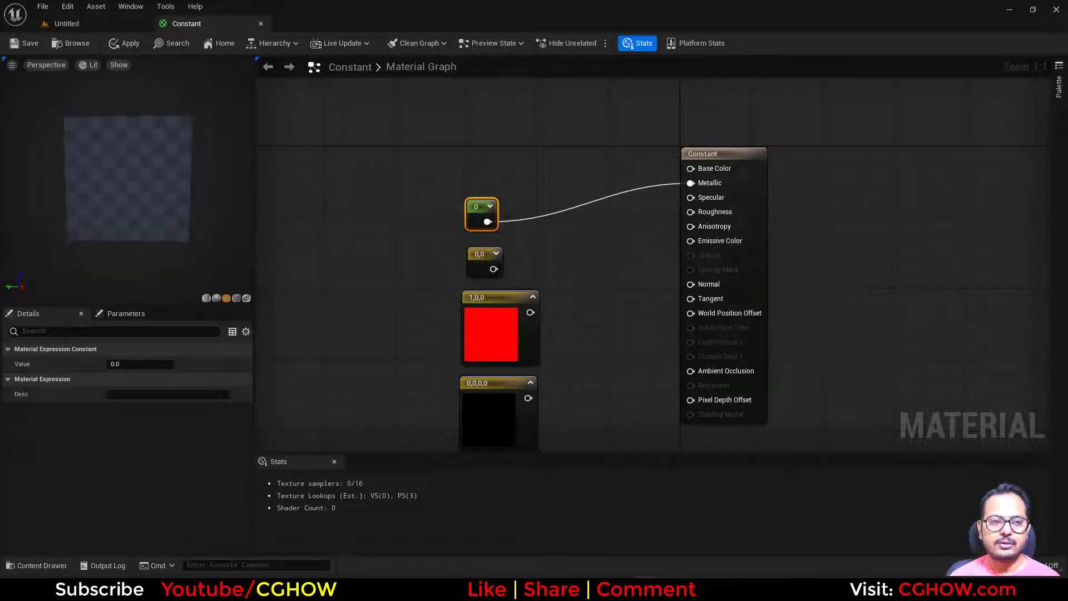
pyautogui.write('1')
pyautogui.press('Return')
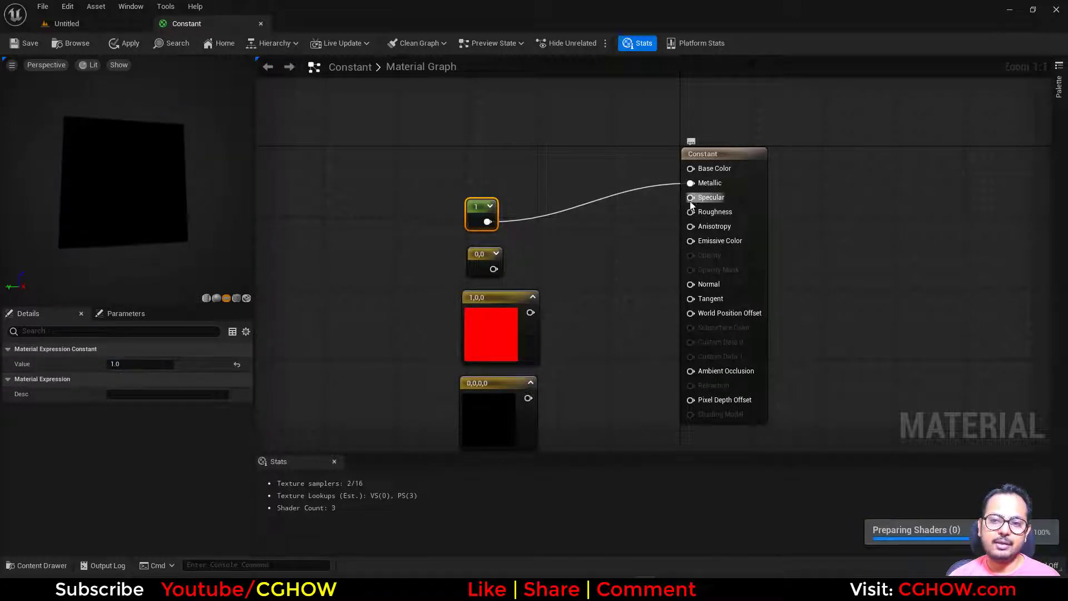
pyautogui.moveTo(191, 179); pyautogui.dragTo(282, 204)
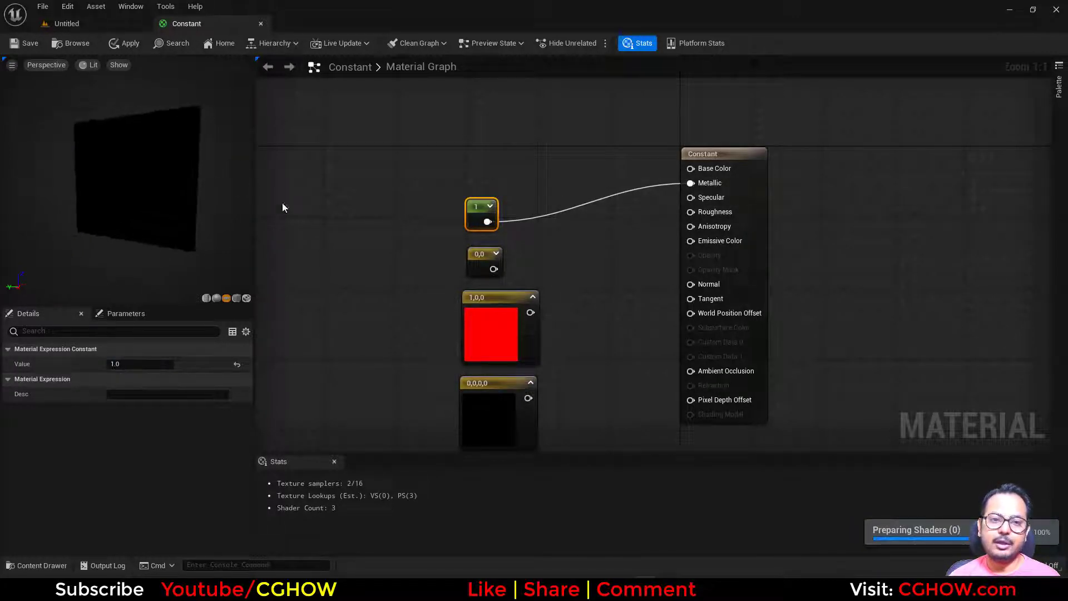
# - Switch the single Constant from Metallic to Roughness, set its value to 0 and inspect the reflections in the preview
pyautogui.keyDown('alt'); pyautogui.click(690, 183); pyautogui.keyUp('alt')
pyautogui.moveTo(487, 222); pyautogui.dragTo(715, 214)
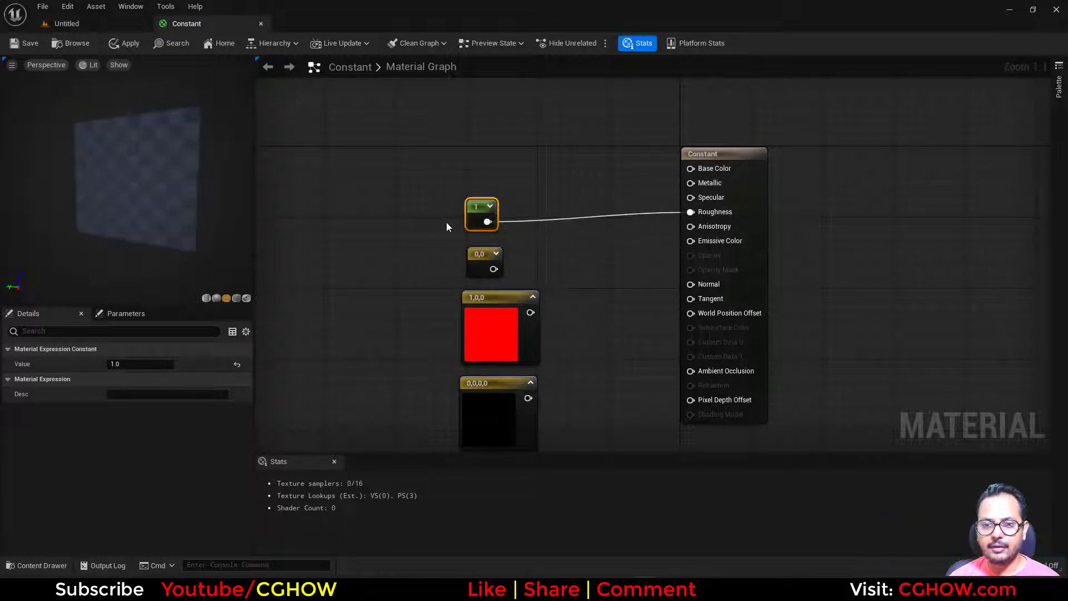
pyautogui.moveTo(159, 182); pyautogui.dragTo(189, 184)
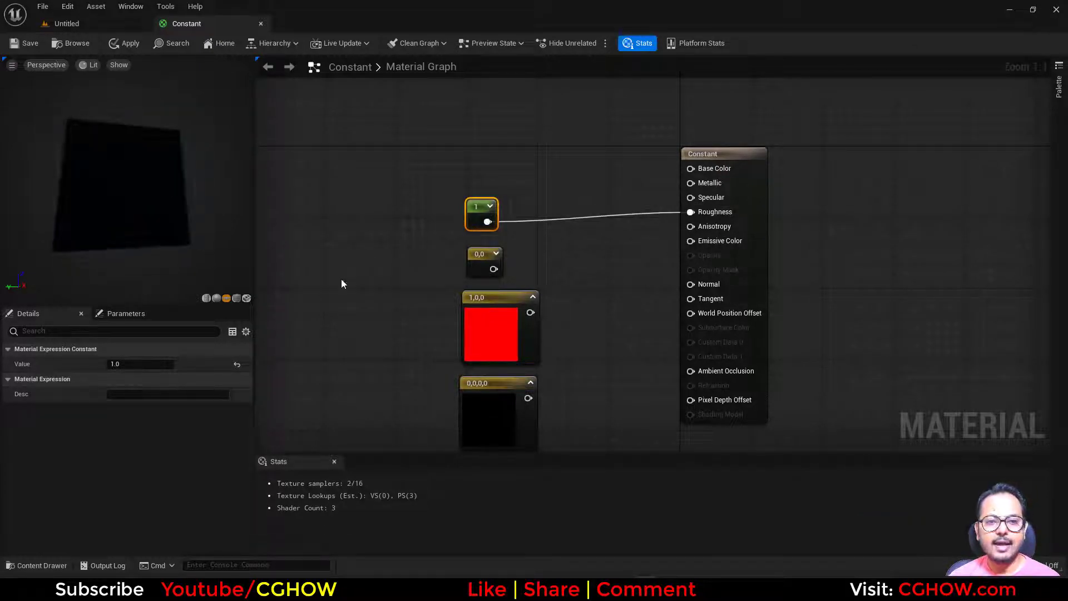
pyautogui.click(135, 363)
pyautogui.write('0')
pyautogui.press('Return')
pyautogui.moveTo(159, 222); pyautogui.dragTo(139, 184)
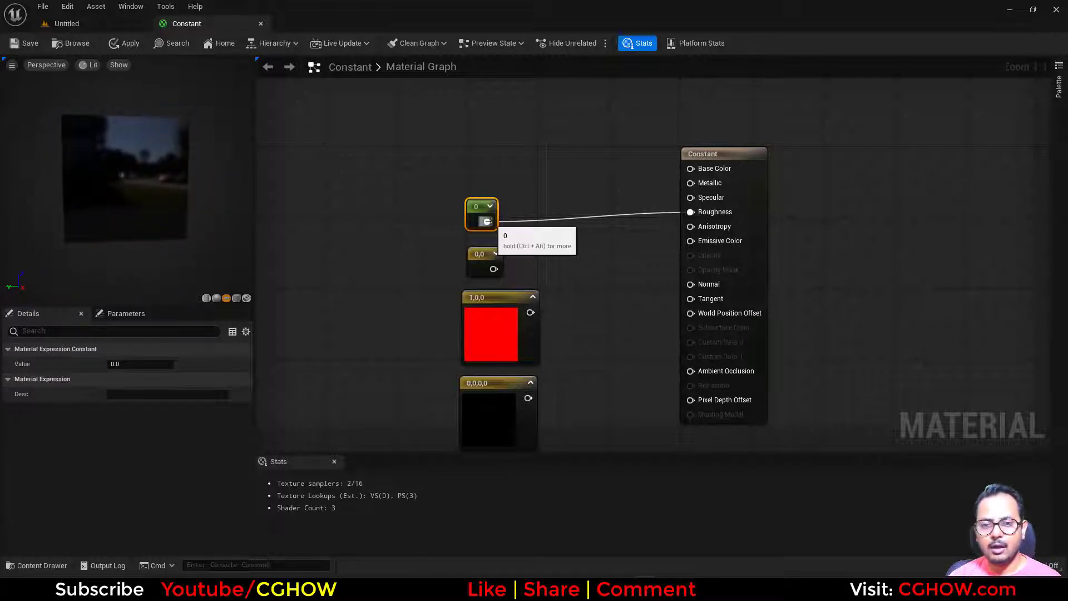
# - Break the single Constant's link to Roughness and move the material result node farther away from the constant nodes
pyautogui.keyDown('alt'); pyautogui.click(487, 221); pyautogui.keyUp('alt')
pyautogui.click(472, 261)
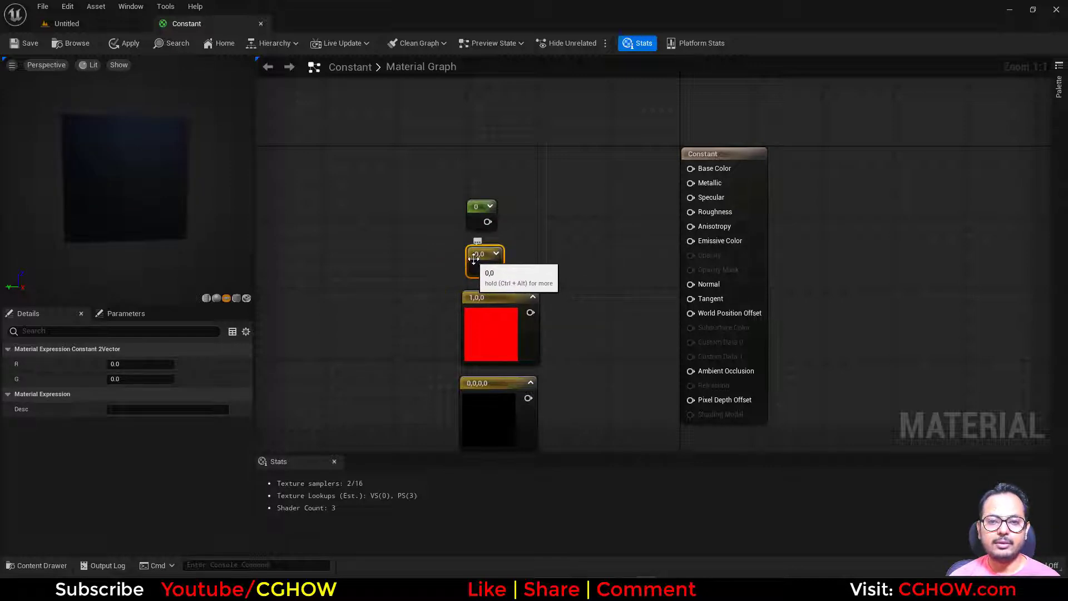
pyautogui.moveTo(434, 290); pyautogui.dragTo(430, 314, button='right')
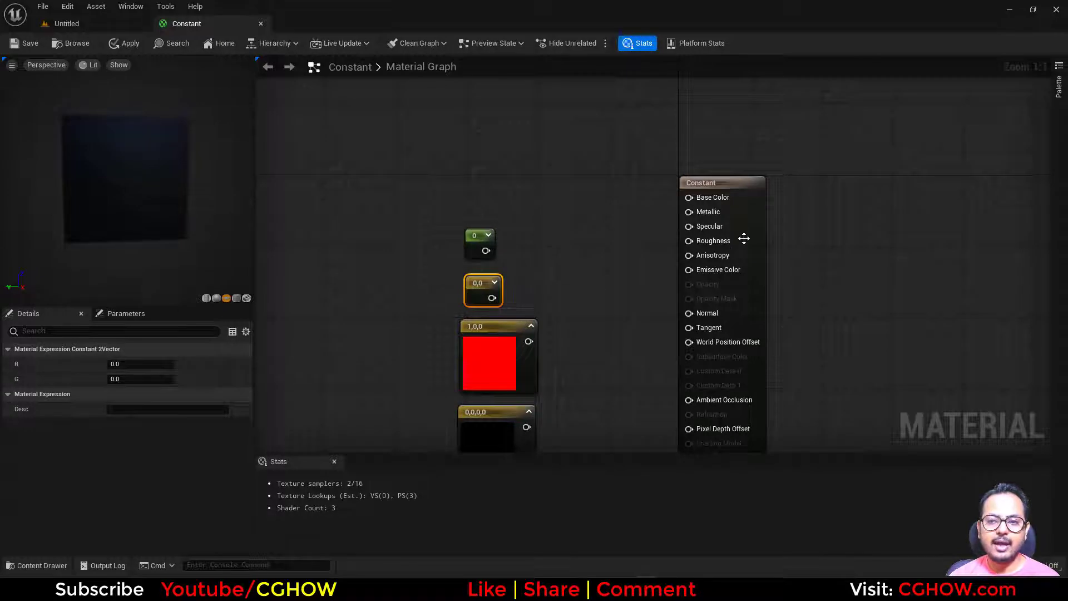
pyautogui.moveTo(744, 236); pyautogui.dragTo(867, 237)
pyautogui.click(476, 178)
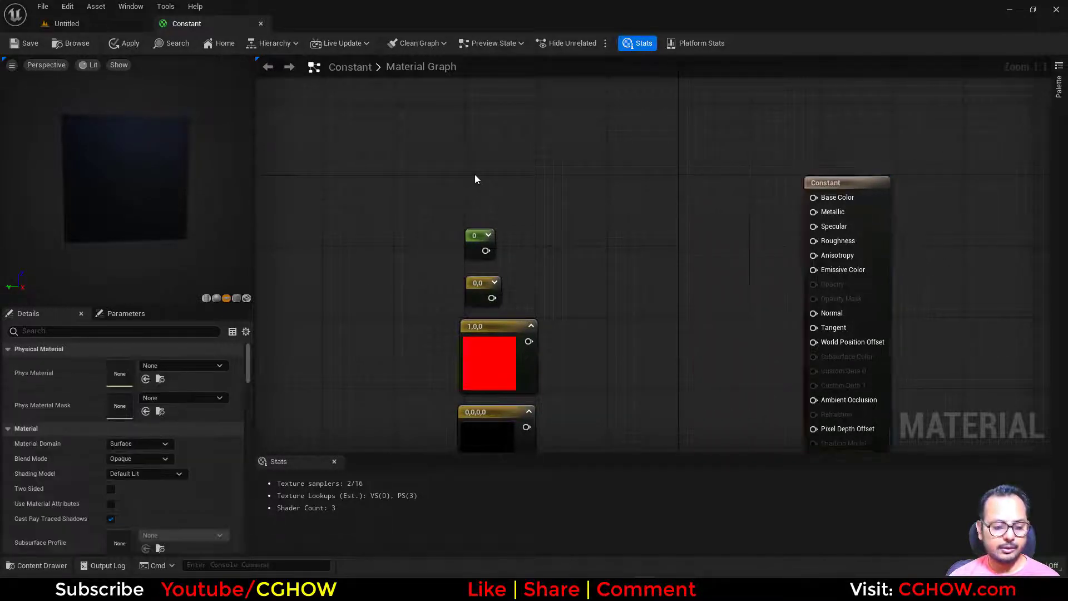
# - Add a TexCoord node above the constants, connect it to Emissive Color and inspect the UV gradient in the preview
pyautogui.click(408, 158)
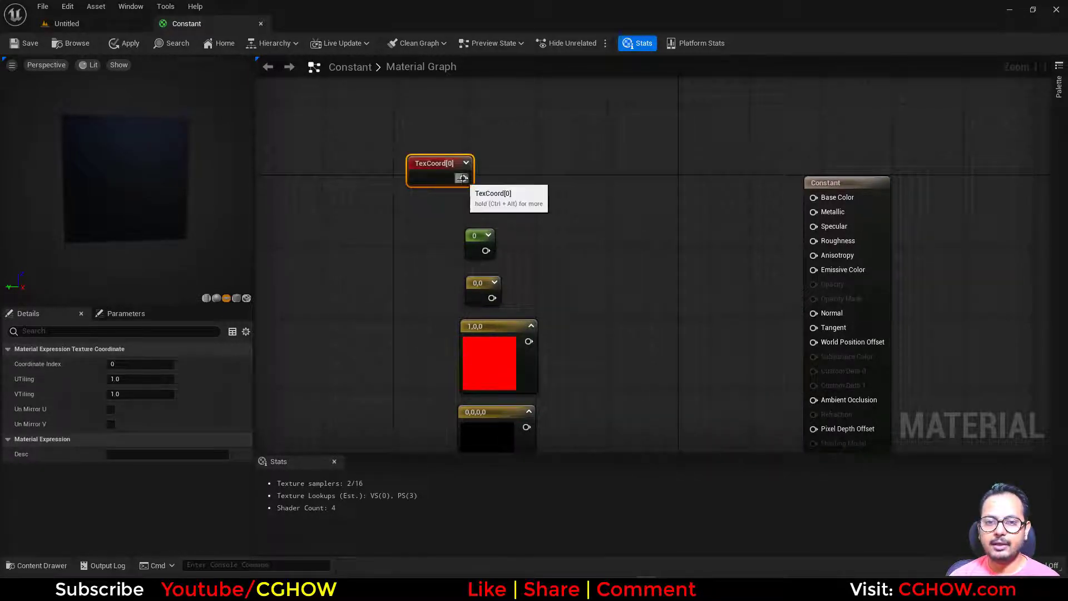
pyautogui.moveTo(462, 178); pyautogui.dragTo(823, 271)
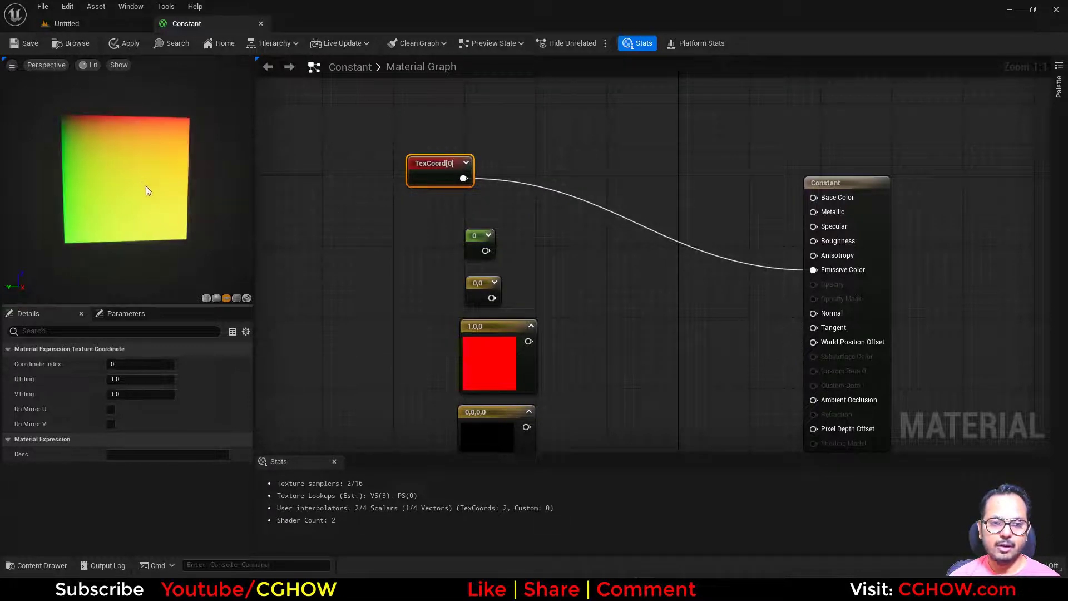
pyautogui.moveTo(146, 190); pyautogui.dragTo(198, 203)
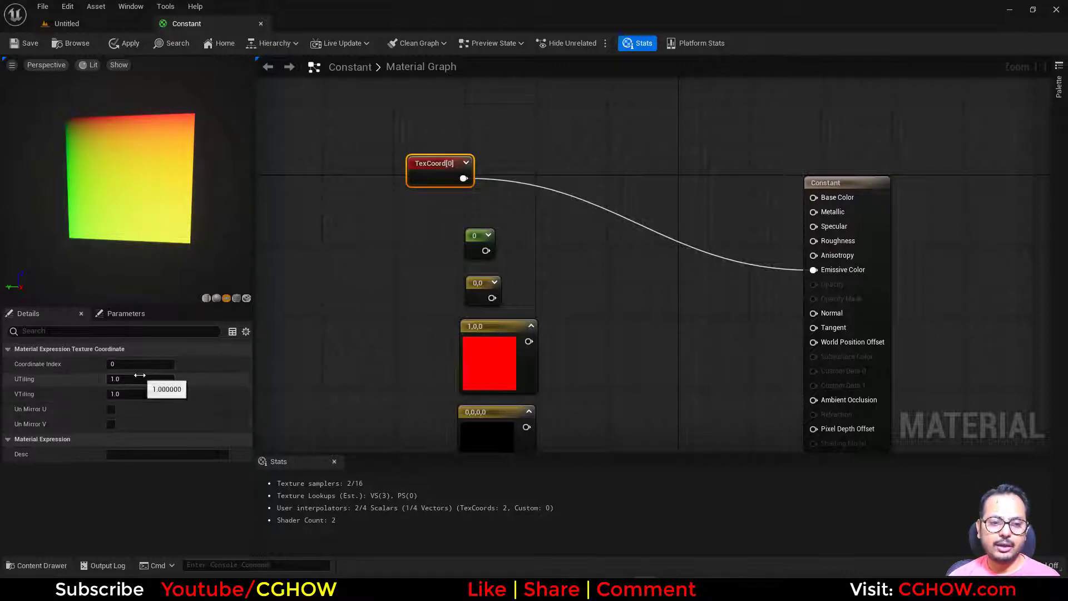
# - Filter the CGHOWVFX content folder to textures and add the fire texture to the Constant material graph as a Texture Sample
pyautogui.moveTo(586, 246); pyautogui.dragTo(583, 327, button='right')
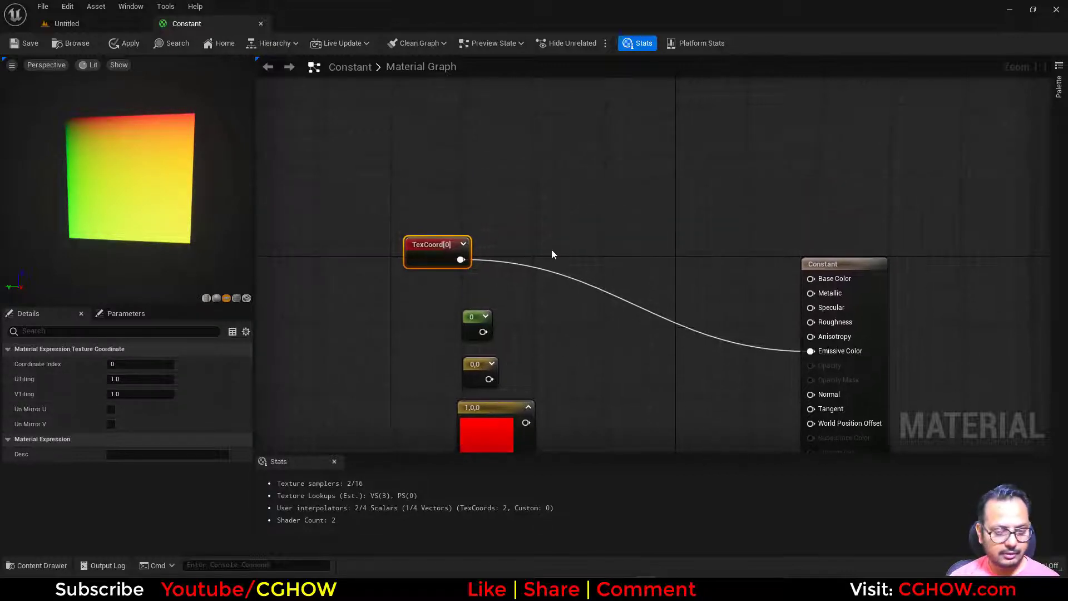
pyautogui.click(95, 25)
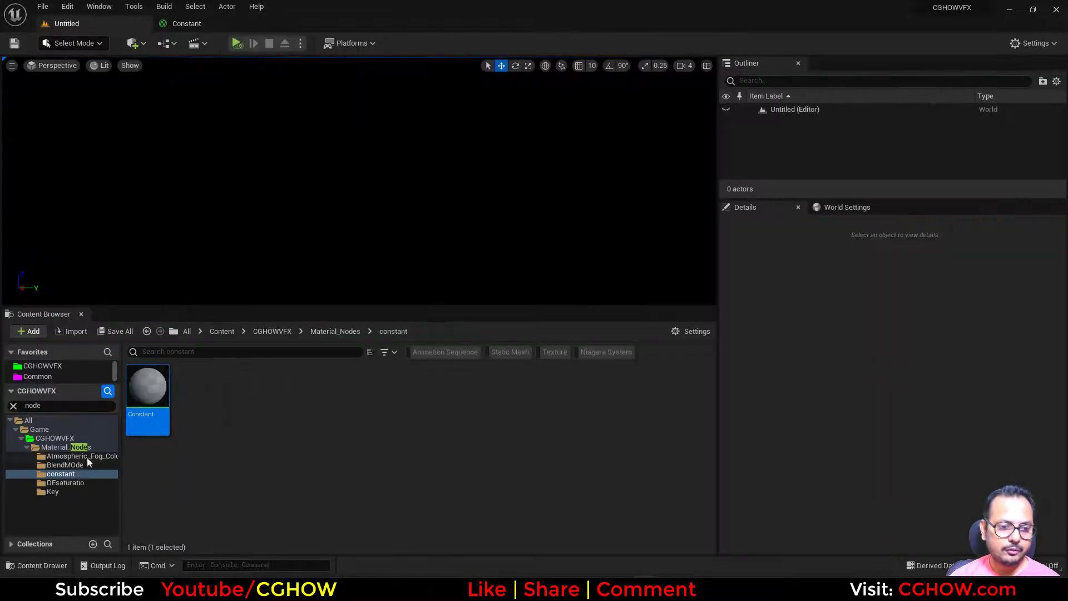
pyautogui.click(14, 406)
pyautogui.click(48, 448)
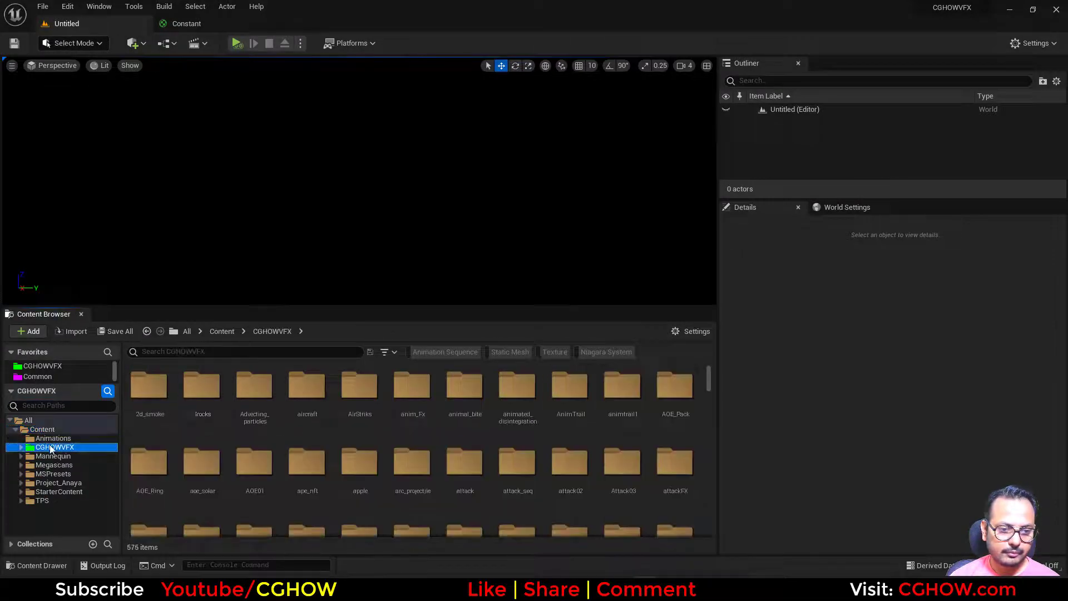
pyautogui.click(549, 353)
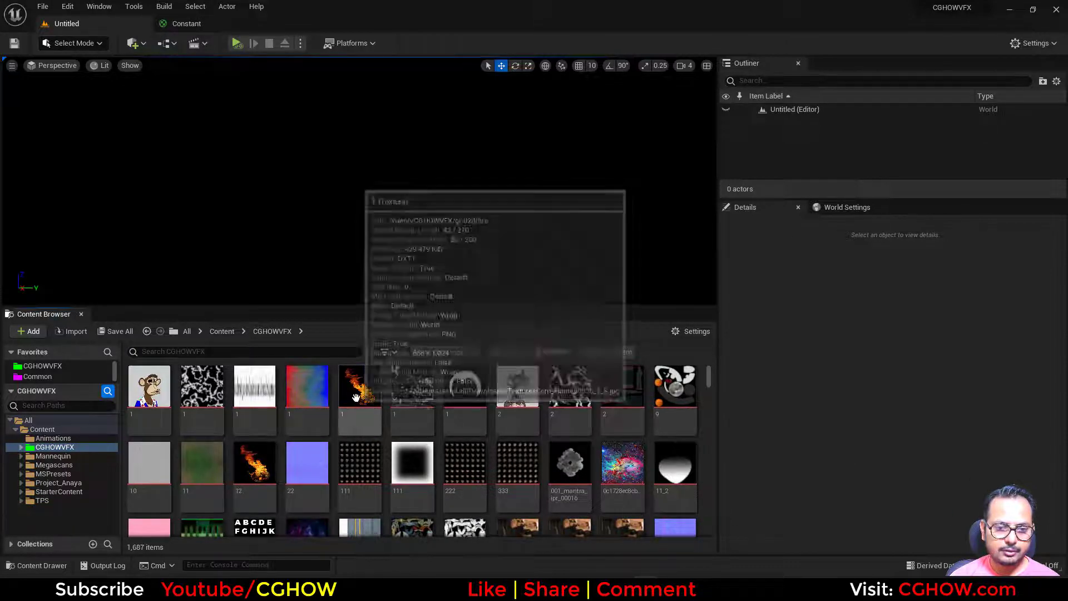
pyautogui.moveTo(362, 396); pyautogui.dragTo(551, 183)
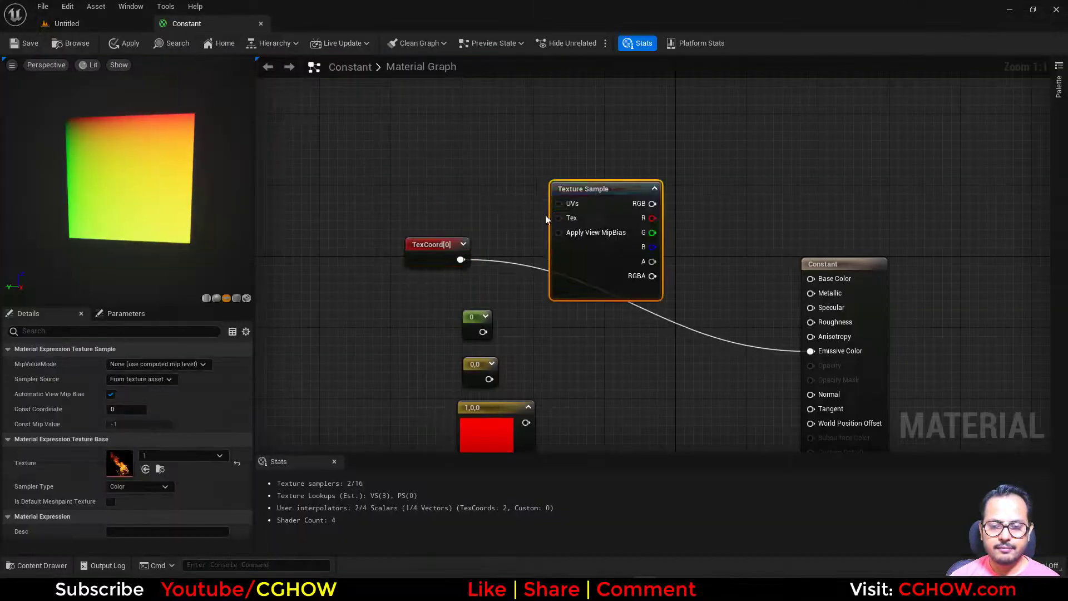
# - Connect TexCoord to the Texture Sample's UVs and its RGB output to Emissive Color, placing TexCoord beside the sample
pyautogui.moveTo(461, 259); pyautogui.dragTo(558, 204)
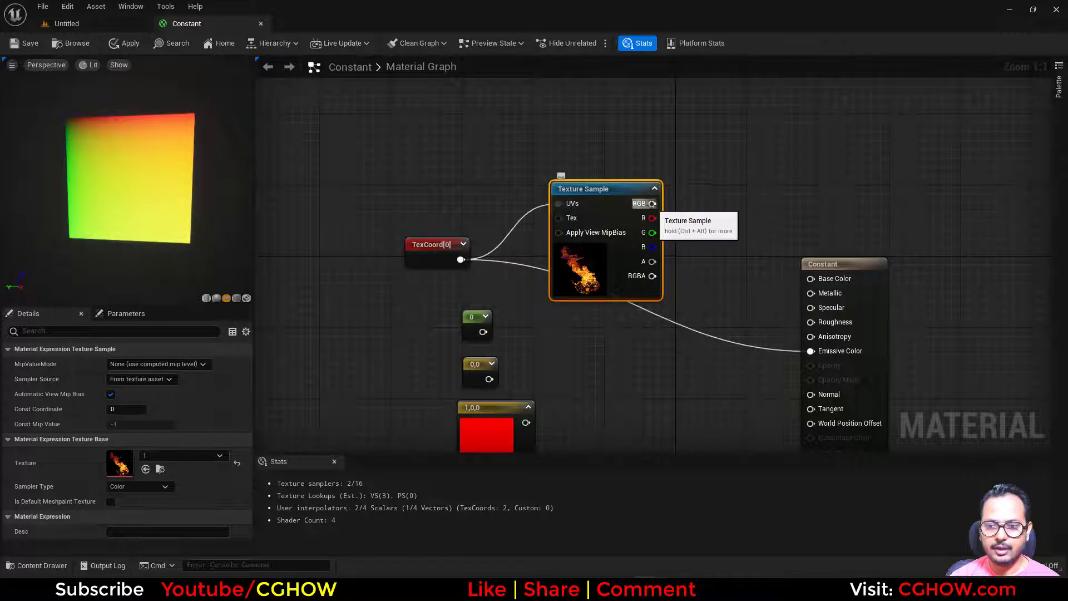
pyautogui.moveTo(652, 203); pyautogui.dragTo(811, 351)
pyautogui.moveTo(427, 258); pyautogui.dragTo(476, 197)
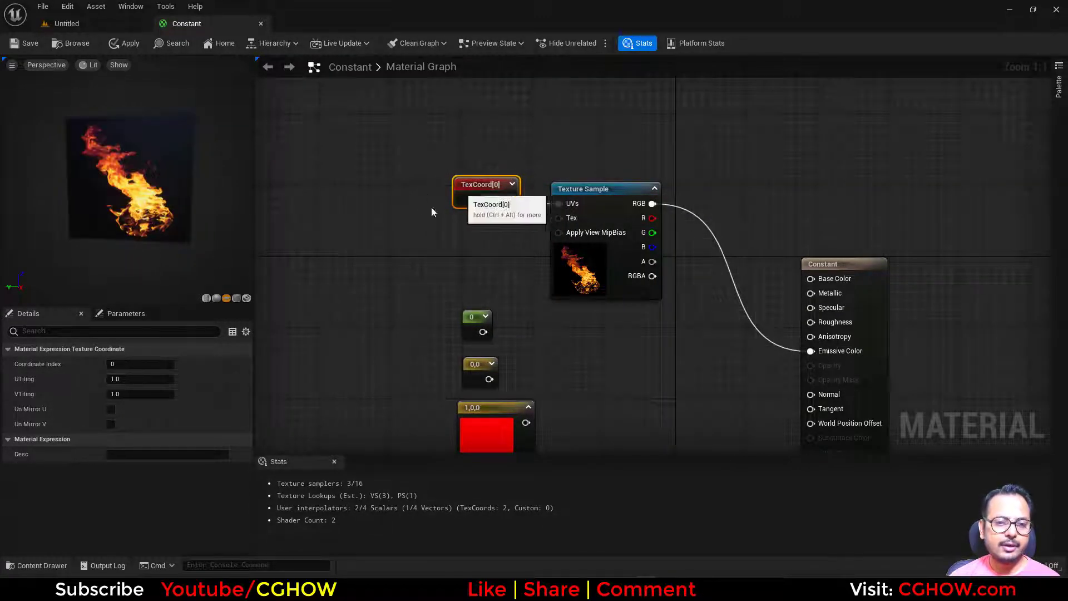
# - Set the TexCoord node's UTiling and VTiling to 2 and shift the node slightly away from the Texture Sample
pyautogui.write('2')
pyautogui.press('Return')
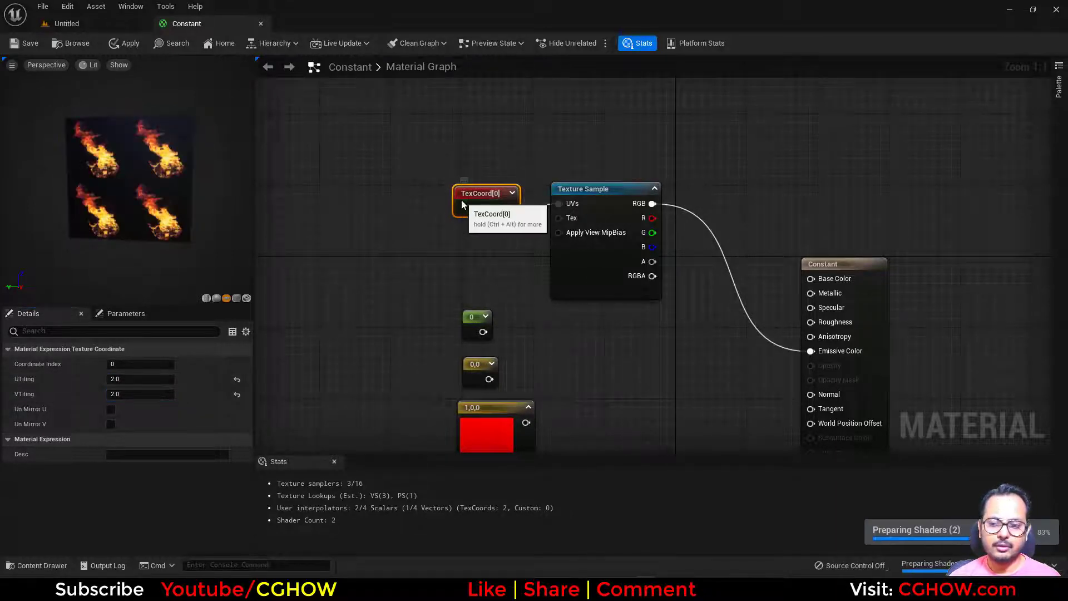
pyautogui.moveTo(462, 199); pyautogui.dragTo(434, 208)
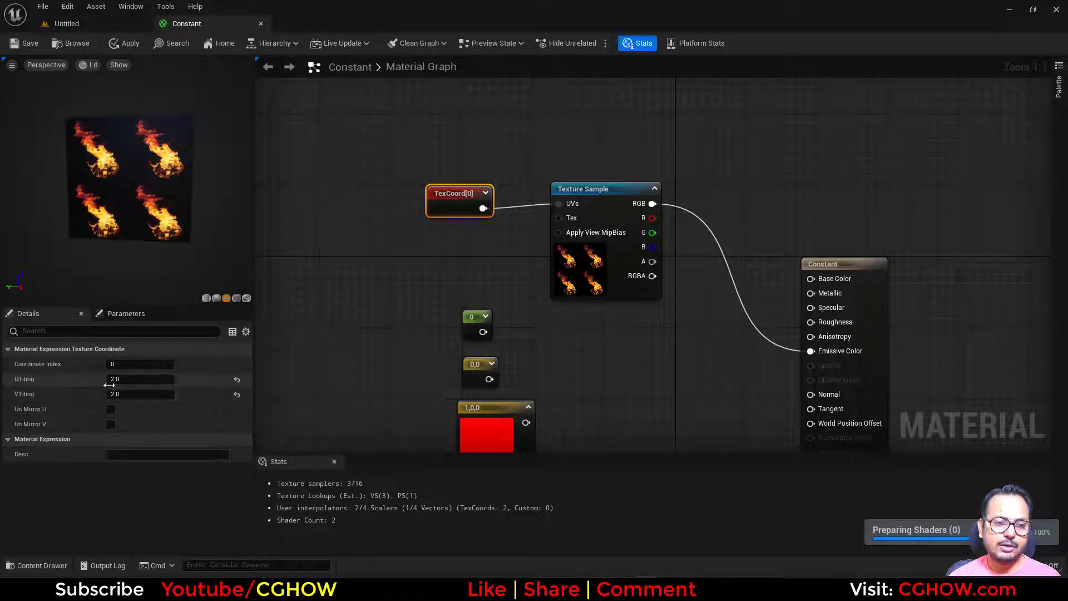
# - Set the TexCoord node's VTiling and UTiling back to 1
pyautogui.write('1')
pyautogui.press('Return')
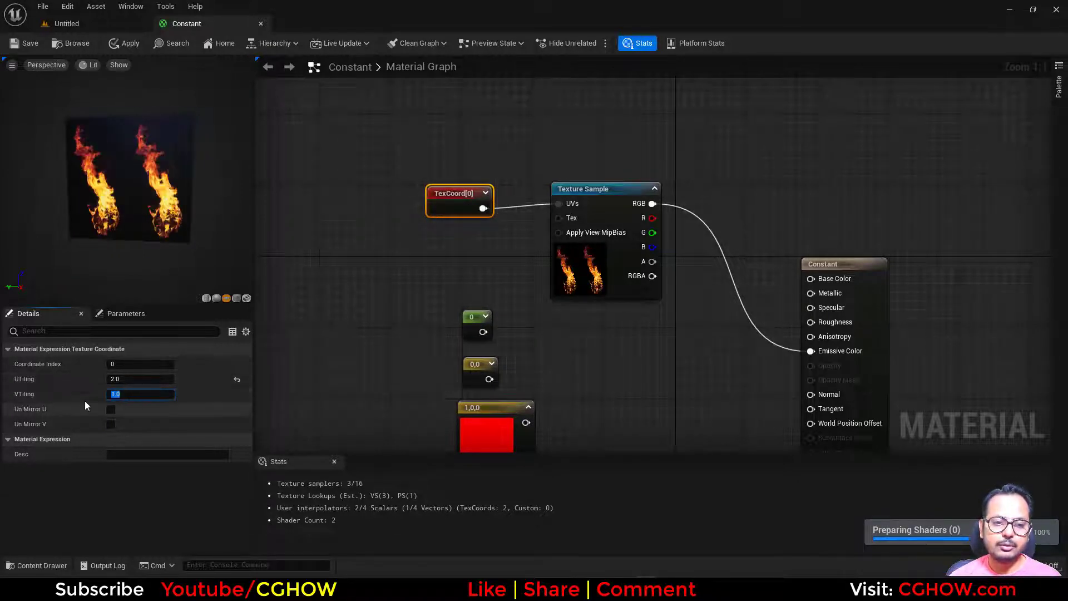
pyautogui.click(131, 381)
pyautogui.write('1')
pyautogui.press('Return')
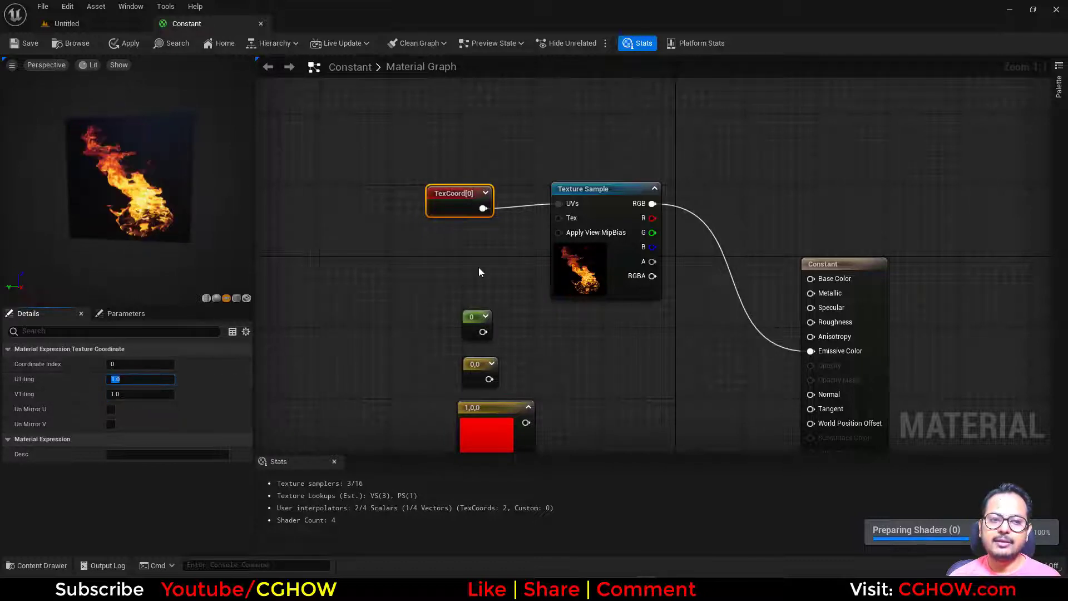
# - Insert a Multiply node between TexCoord and the Texture Sample's UVs, with TexCoord feeding input A
pyautogui.moveTo(440, 203); pyautogui.dragTo(360, 202)
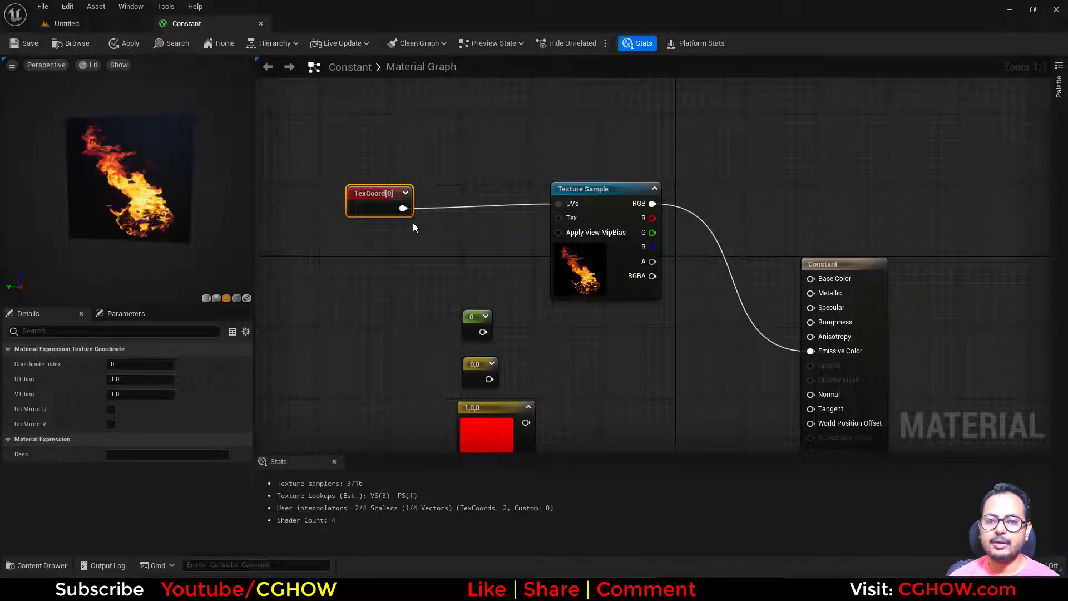
pyautogui.click(479, 182)
pyautogui.click(442, 188)
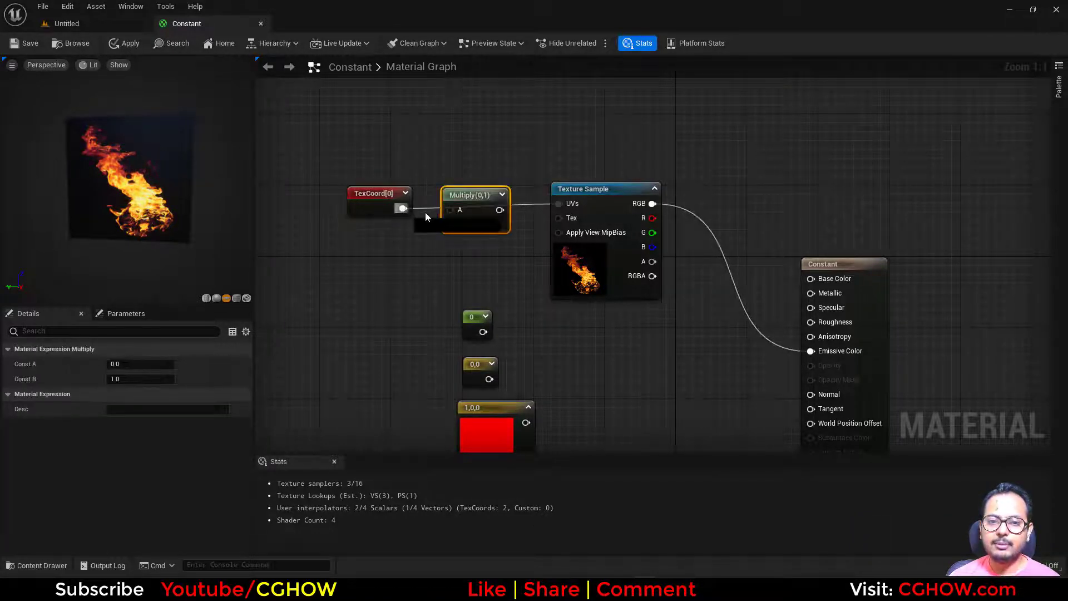
pyautogui.moveTo(425, 212); pyautogui.dragTo(559, 204)
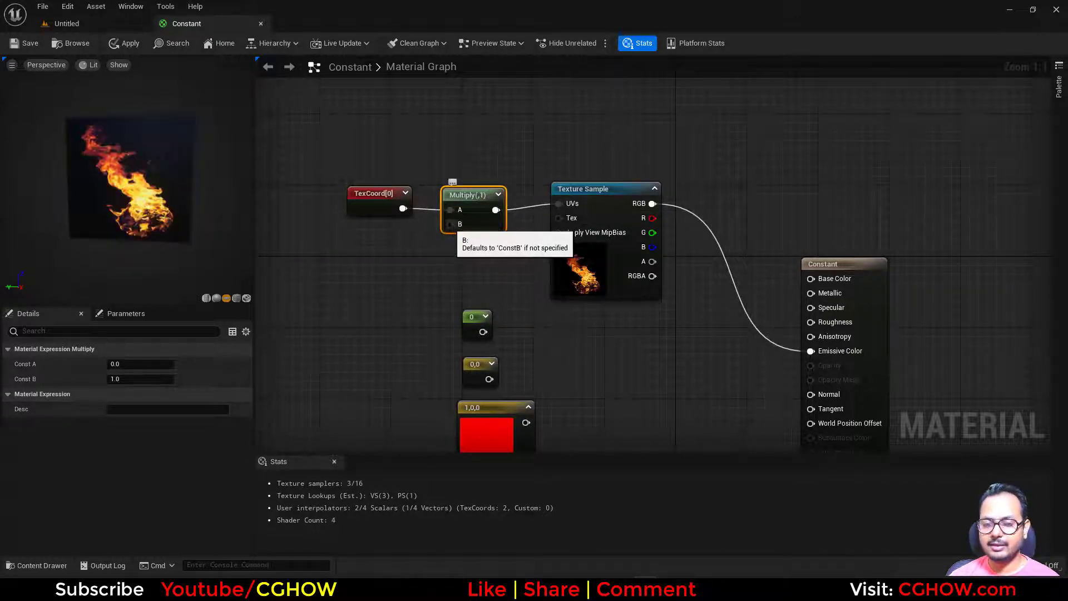
# - Connect the scalar Constant to Multiply's B input and try the values 1, 2 and 3 in turn
pyautogui.moveTo(462, 317); pyautogui.dragTo(450, 223)
pyautogui.click(142, 364)
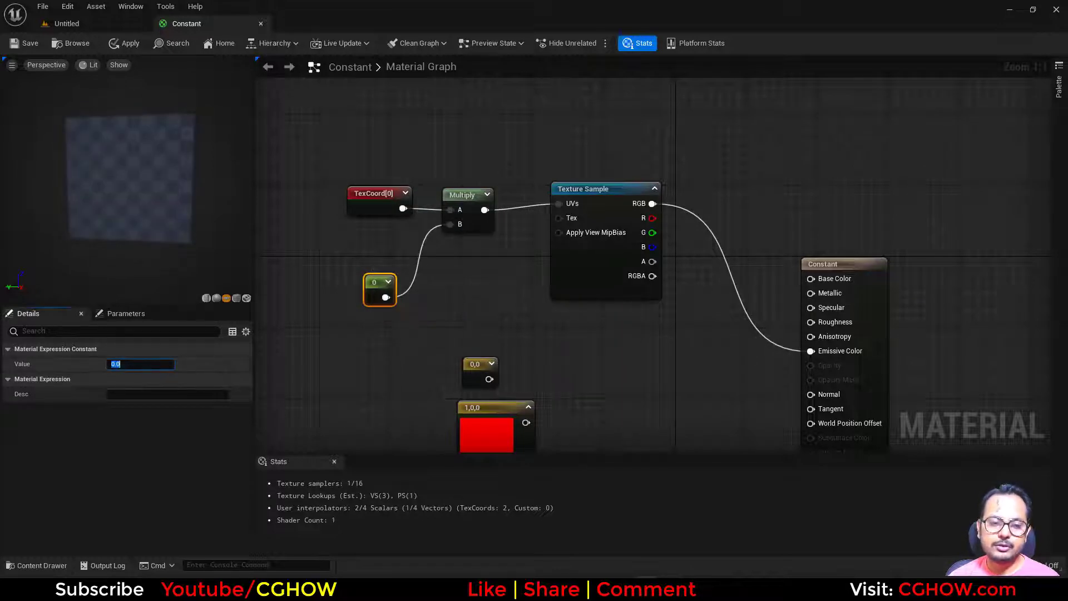
pyautogui.write('1')
pyautogui.press('Return')
pyautogui.write('2')
pyautogui.press('Return')
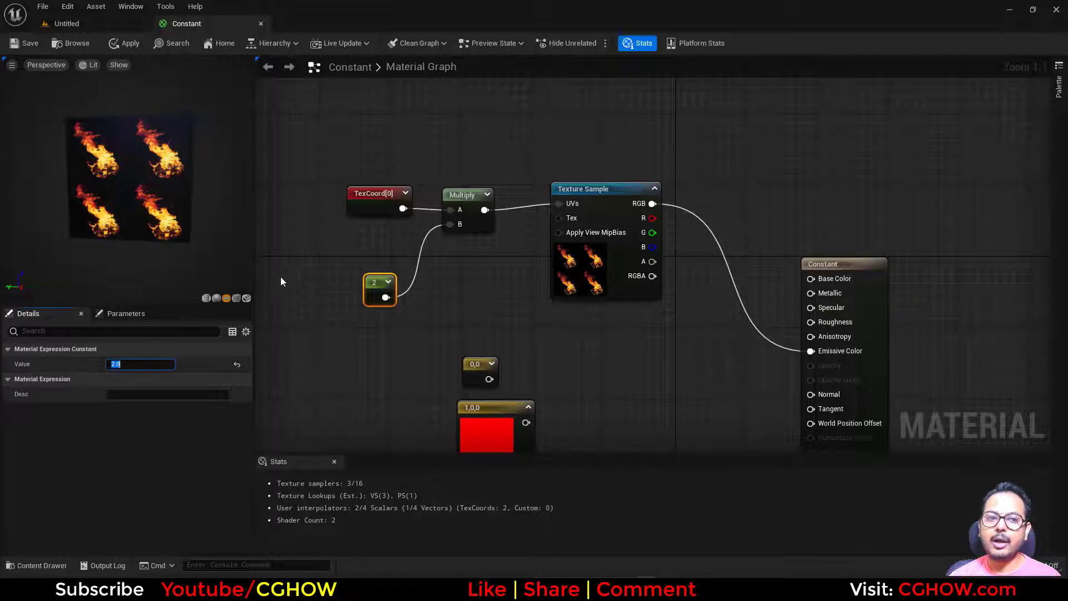
pyautogui.write('3')
pyautogui.press('Return')
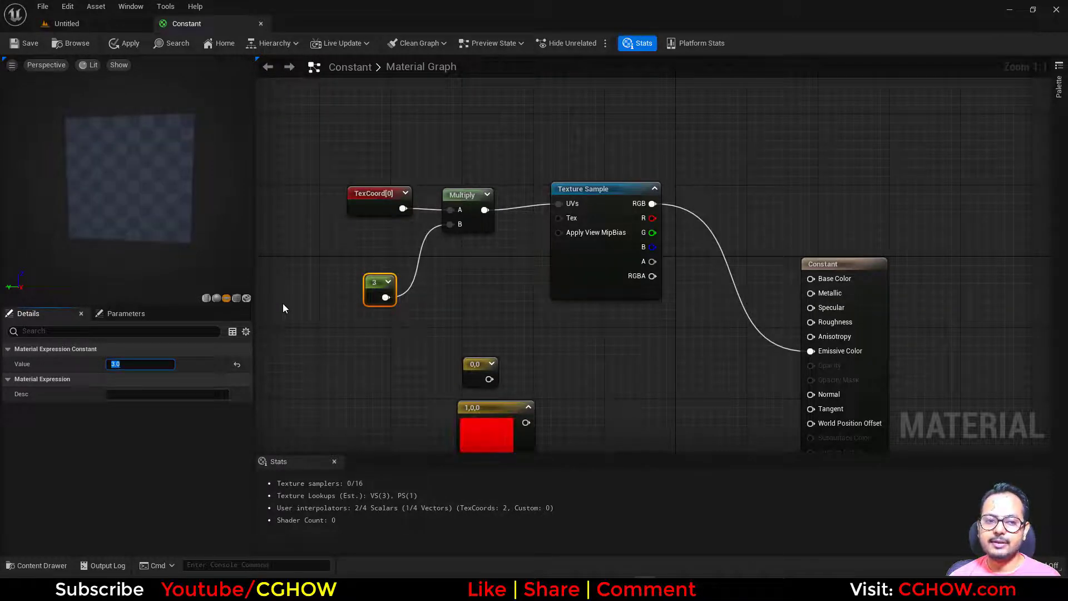
# - Delete the scalar Constant and connect the Constant2Vector node to Multiply's B input in its place
pyautogui.click(363, 210)
pyautogui.click(383, 290)
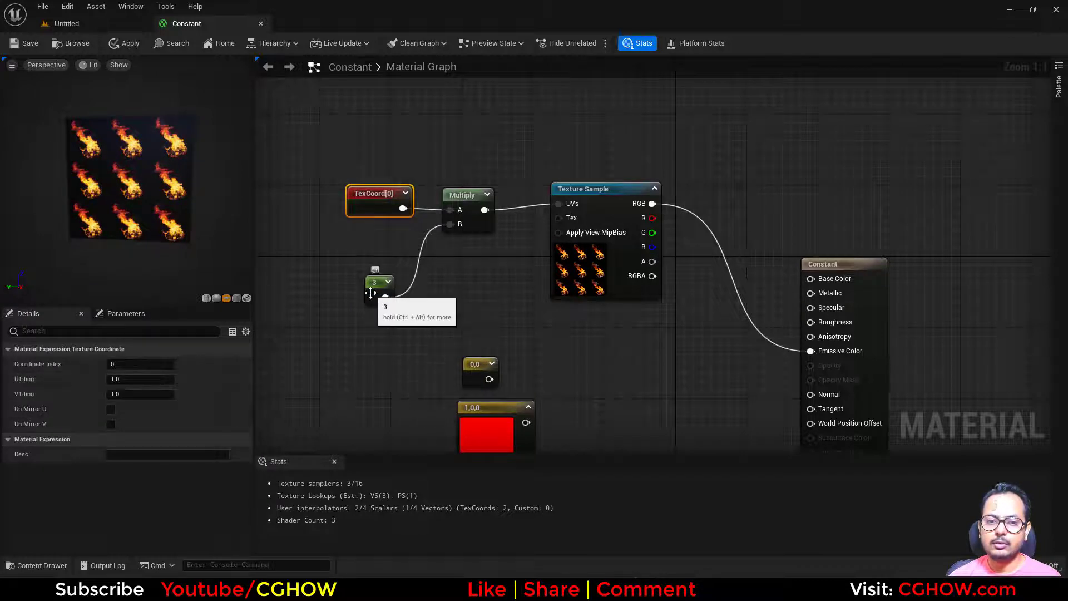
pyautogui.press('Delete')
pyautogui.click(482, 378)
pyautogui.moveTo(478, 375); pyautogui.dragTo(463, 228)
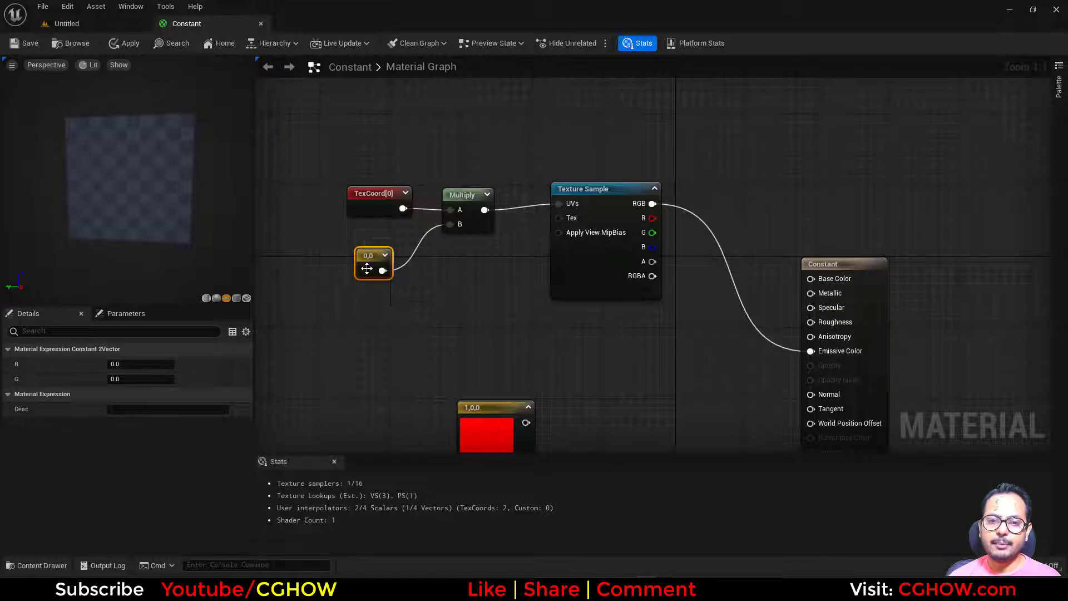
# - Set both the R and G values of the Constant2Vector to 1
pyautogui.click(137, 364)
pyautogui.write('1')
pyautogui.click(133, 380)
pyautogui.write('1')
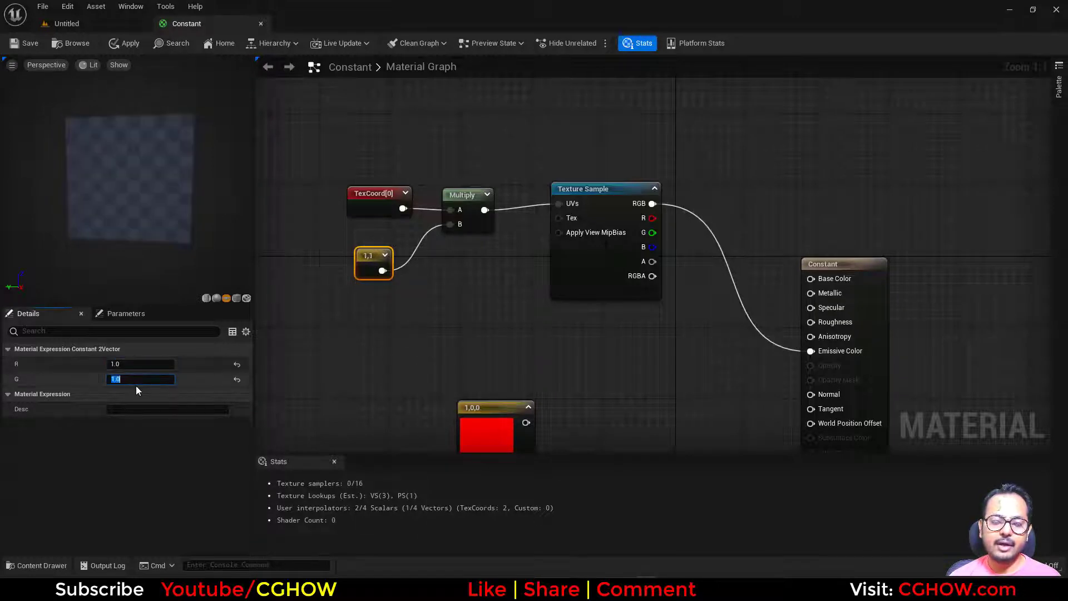
pyautogui.press('Return')
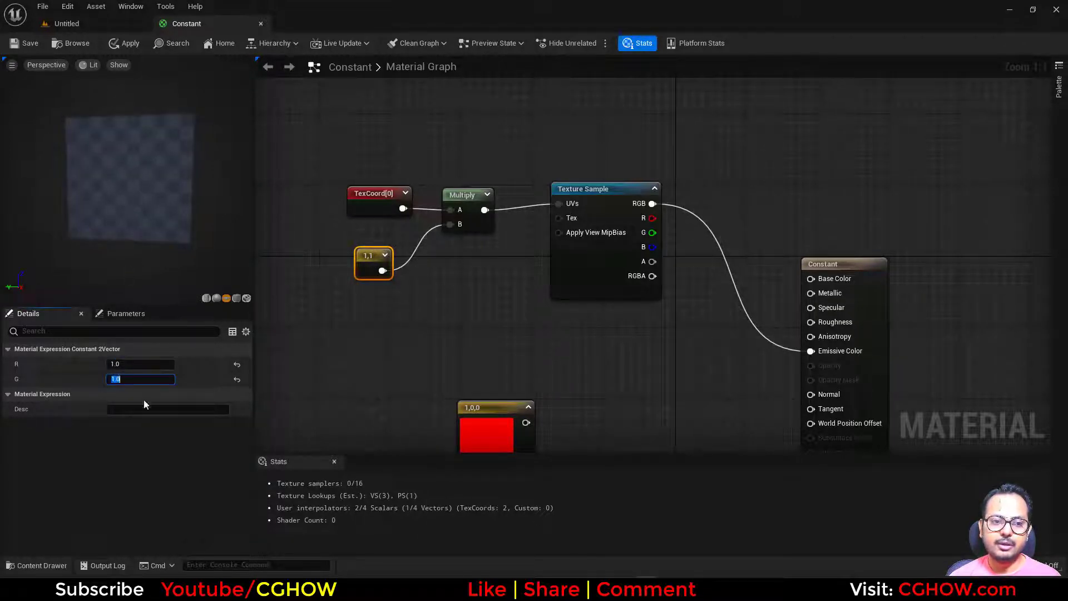
# - Set the Constant2Vector's R value to 3 and place the node directly below TexCoord
pyautogui.click(130, 364)
pyautogui.write('3')
pyautogui.press('Return')
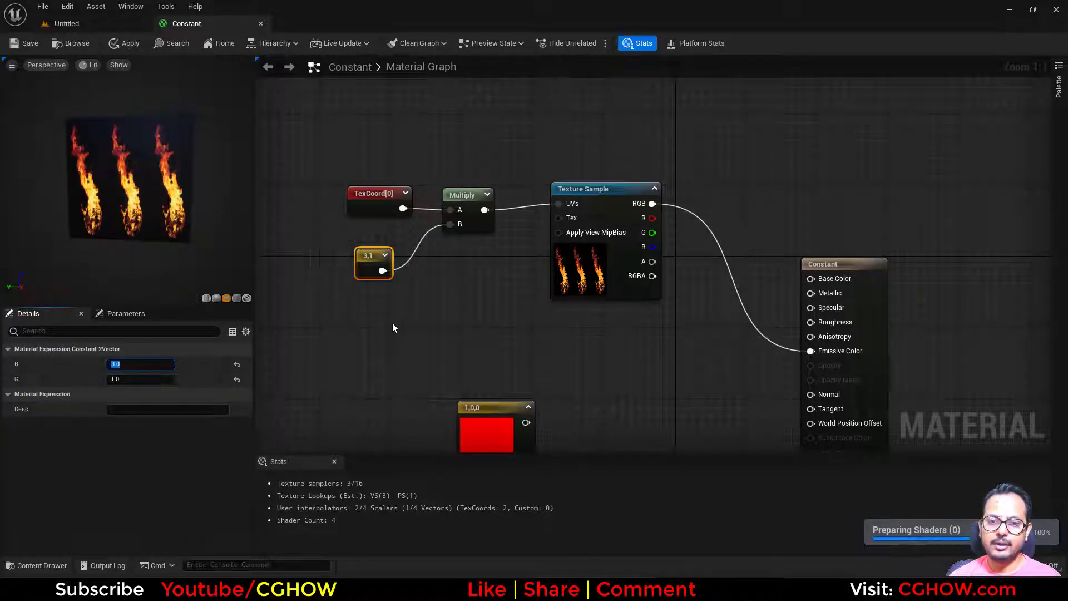
pyautogui.moveTo(392, 327); pyautogui.dragTo(422, 239, button='right')
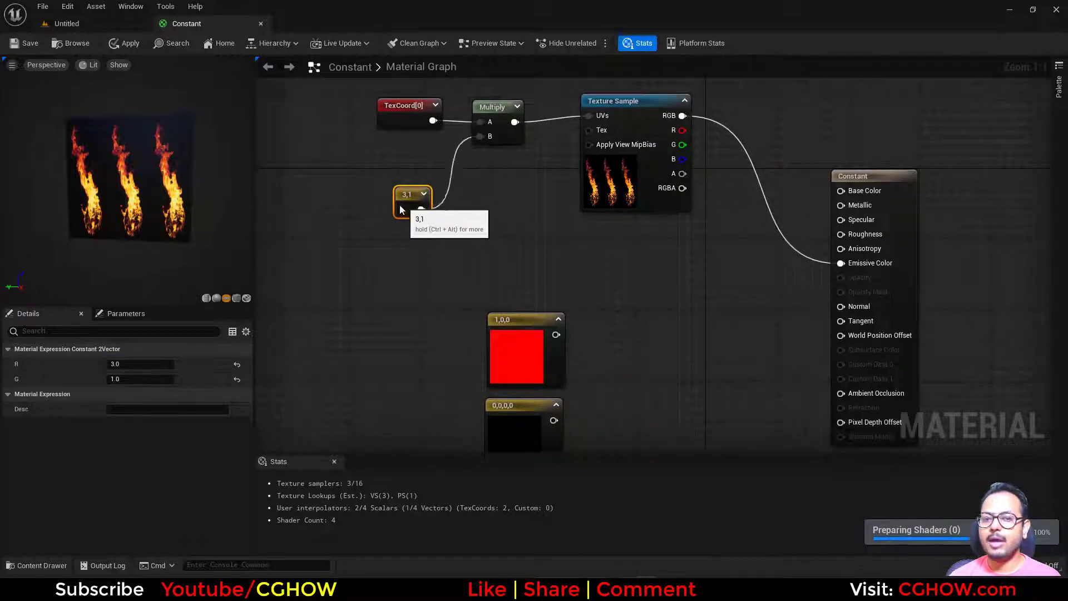
pyautogui.moveTo(400, 206); pyautogui.dragTo(388, 192)
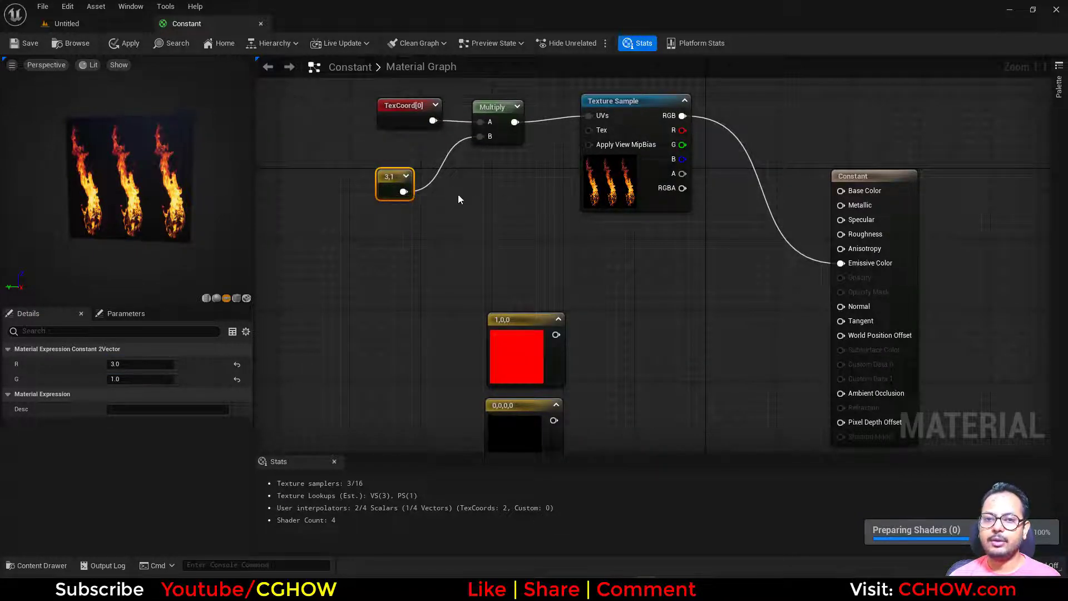
pyautogui.moveTo(459, 194); pyautogui.dragTo(434, 256, button='right')
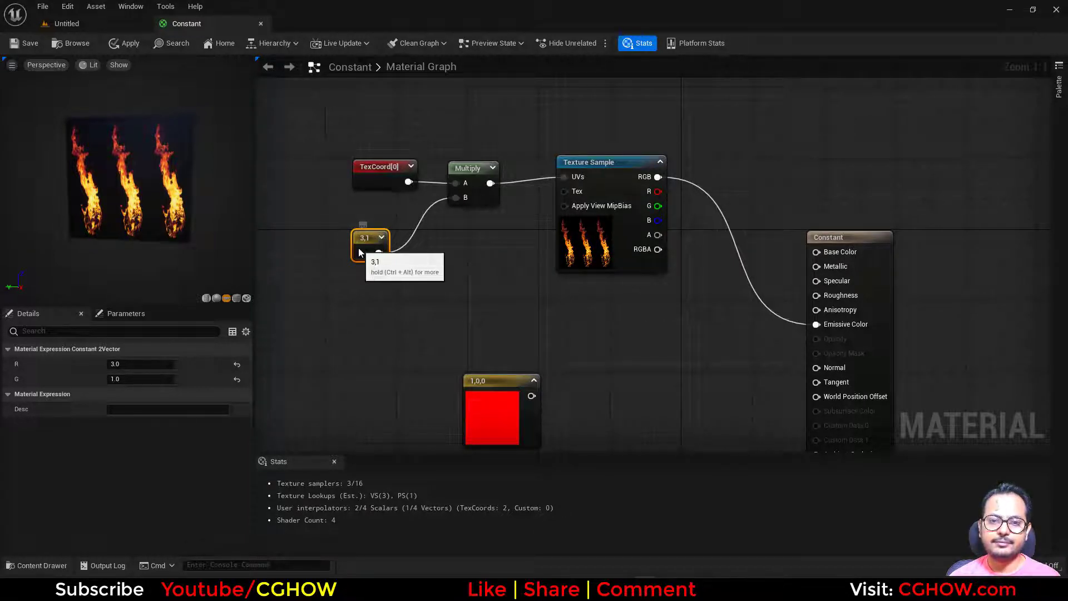
# - Delete the Constant2Vector and move the red Constant3Vector node to just below TexCoord
pyautogui.press('Delete')
pyautogui.moveTo(562, 308); pyautogui.dragTo(574, 236, button='right')
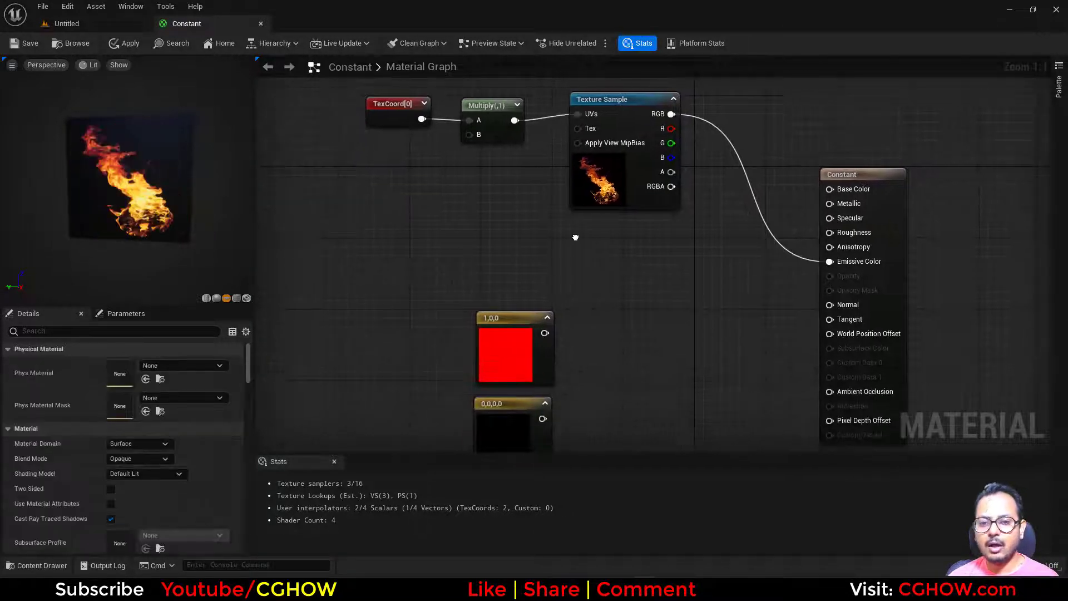
pyautogui.click(522, 342)
pyautogui.moveTo(615, 349); pyautogui.dragTo(609, 362, button='right')
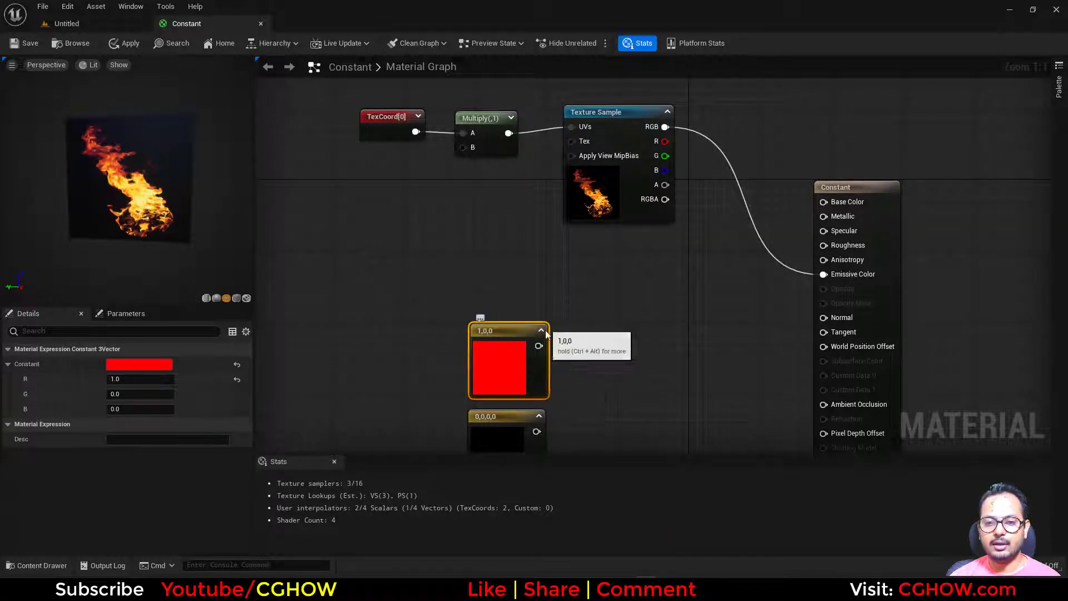
pyautogui.moveTo(519, 368); pyautogui.dragTo(388, 242)
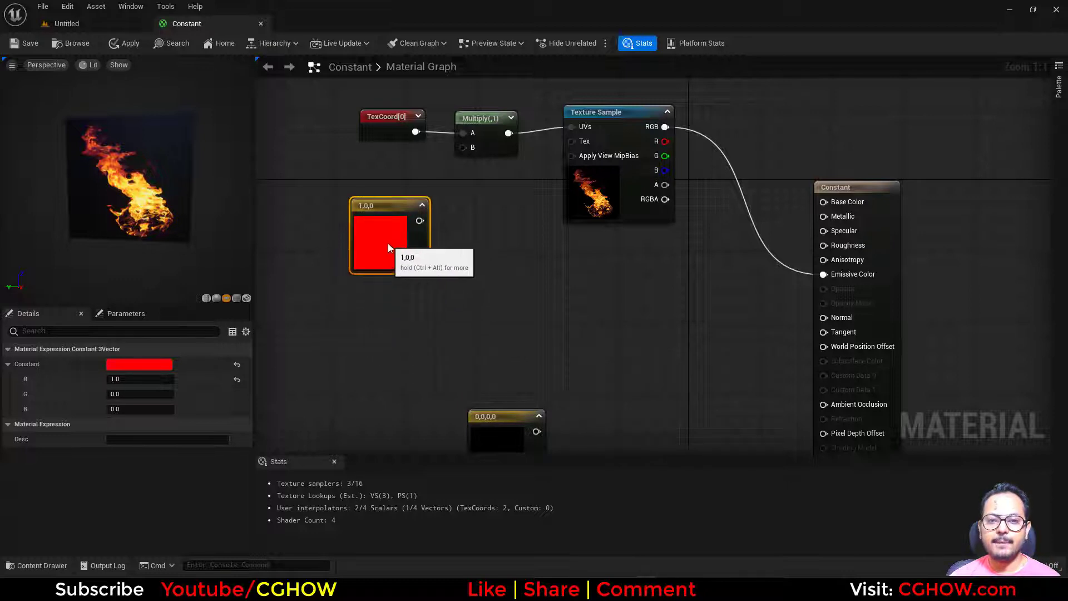
pyautogui.moveTo(484, 205); pyautogui.dragTo(460, 263, button='right')
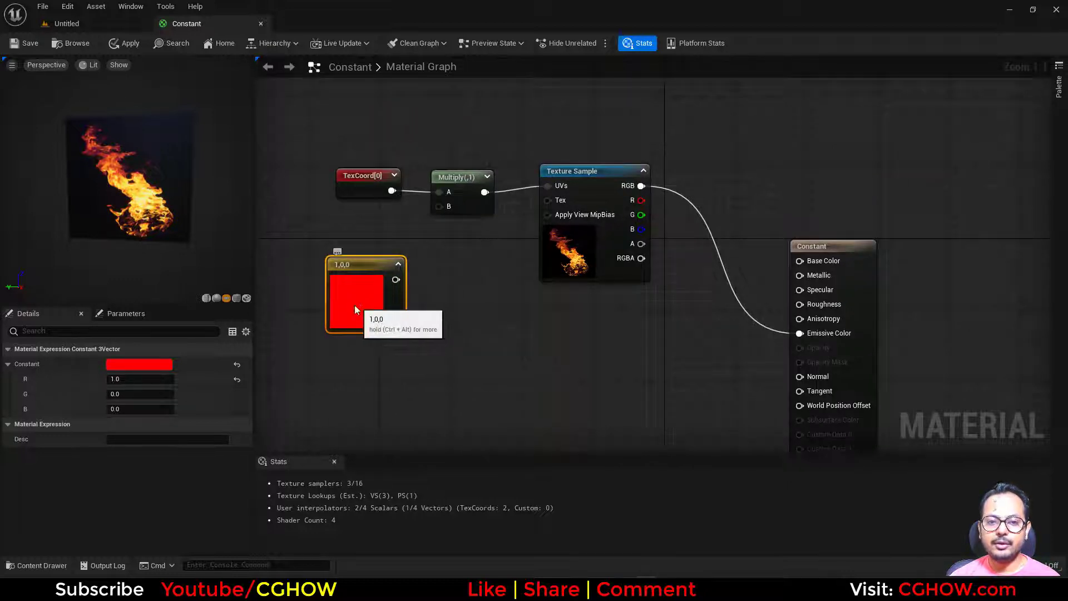
# - Insert a Component Mask passing only R between the red Constant3Vector and Multiply's B input
pyautogui.moveTo(355, 305); pyautogui.dragTo(439, 206)
pyautogui.click(359, 256)
pyautogui.click(359, 257)
pyautogui.click(111, 379)
pyautogui.moveTo(377, 315); pyautogui.dragTo(439, 316, button='right')
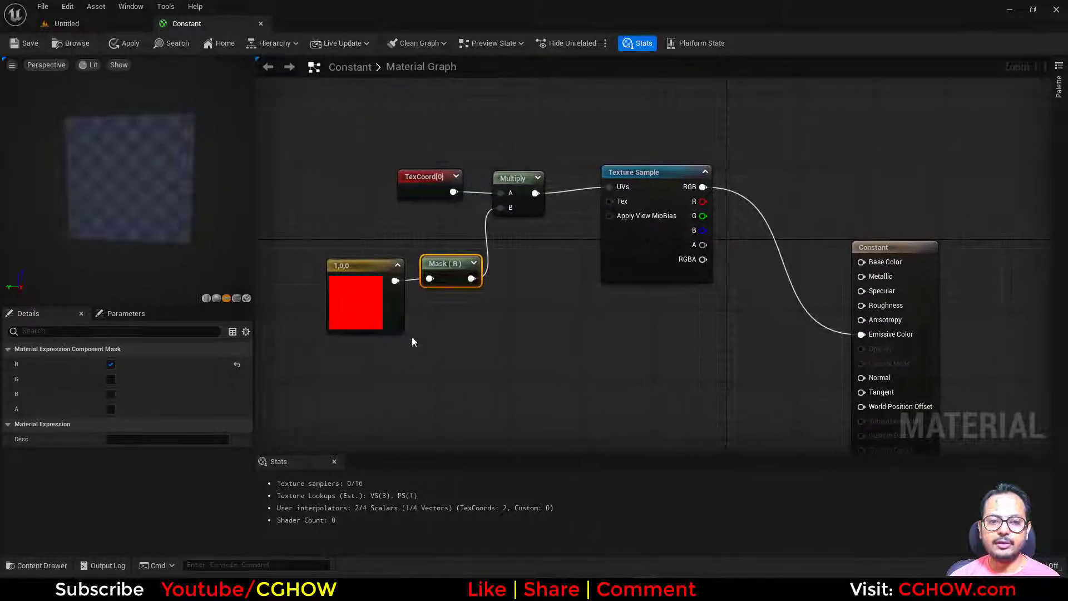
# - Set the Constant3Vector's R value to 0 and its G value to 1
pyautogui.click(349, 309)
pyautogui.click(131, 378)
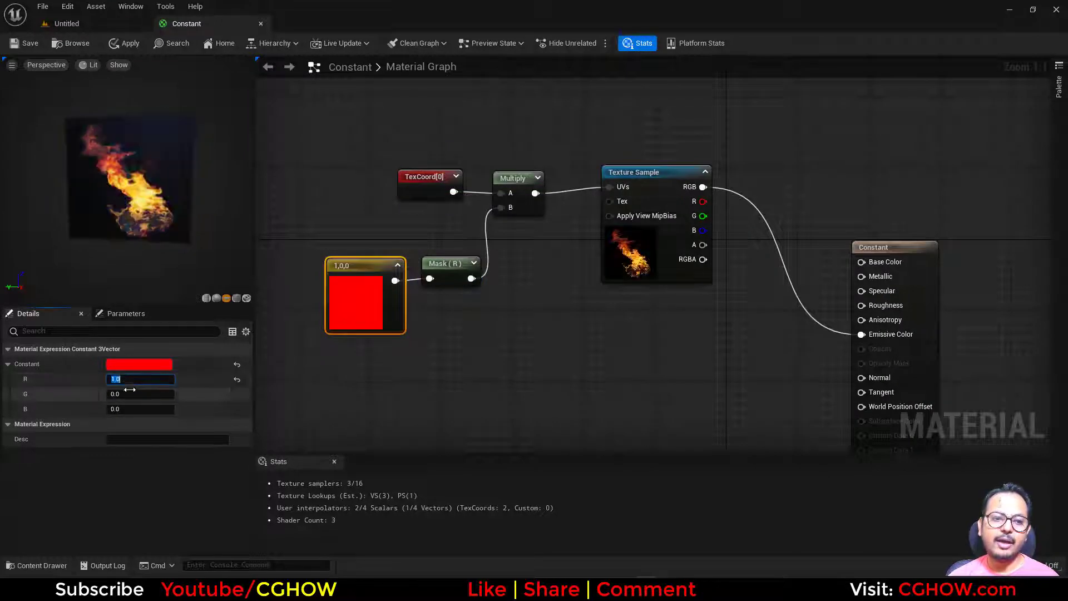
pyautogui.write('0.')
pyautogui.click(130, 394)
pyautogui.write('1')
pyautogui.press('Return')
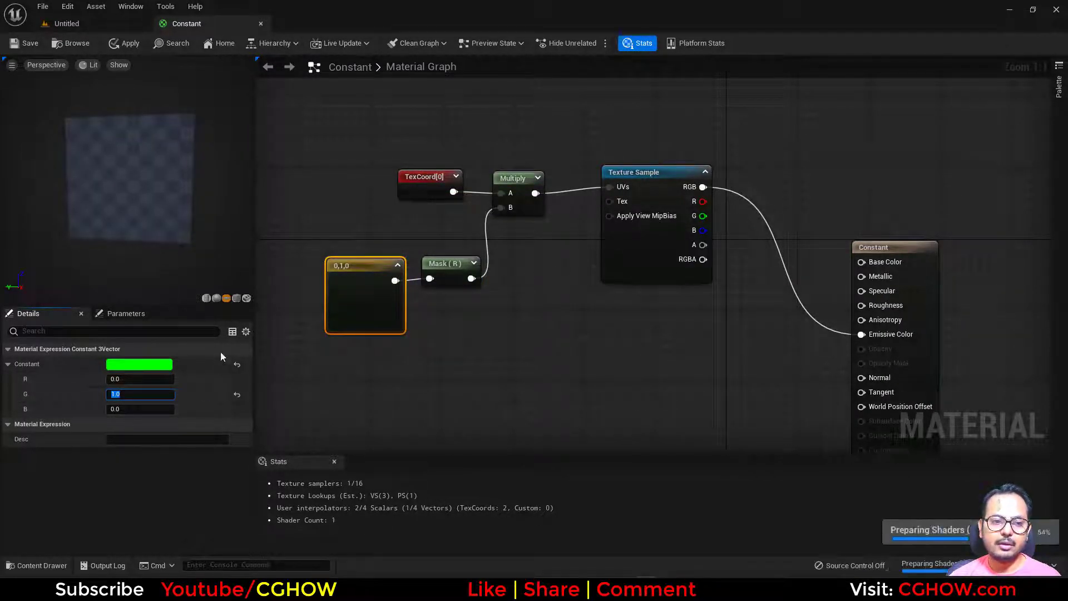
# - Set the Constant3Vector's R value to 1 and then 2, and its G value to 3
pyautogui.click(133, 379)
pyautogui.write('1')
pyautogui.press('Return')
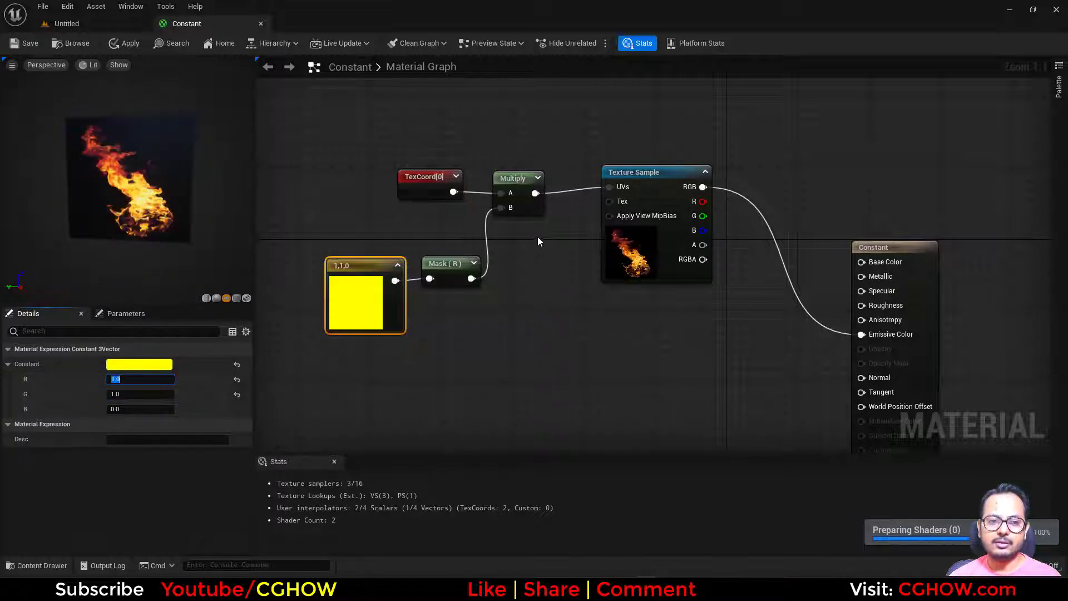
pyautogui.write('2')
pyautogui.press('Return')
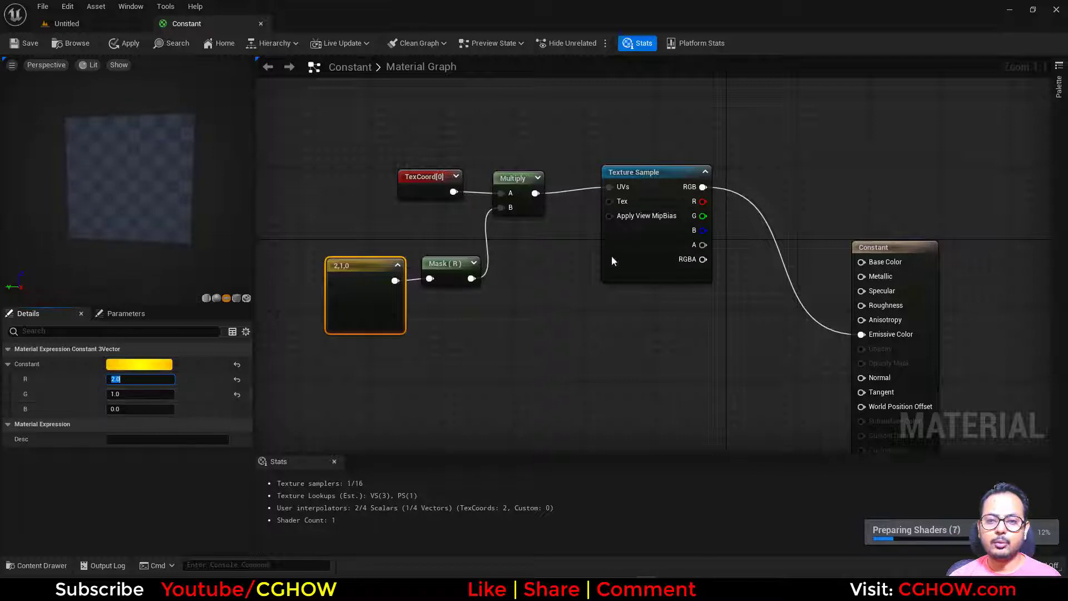
pyautogui.click(139, 394)
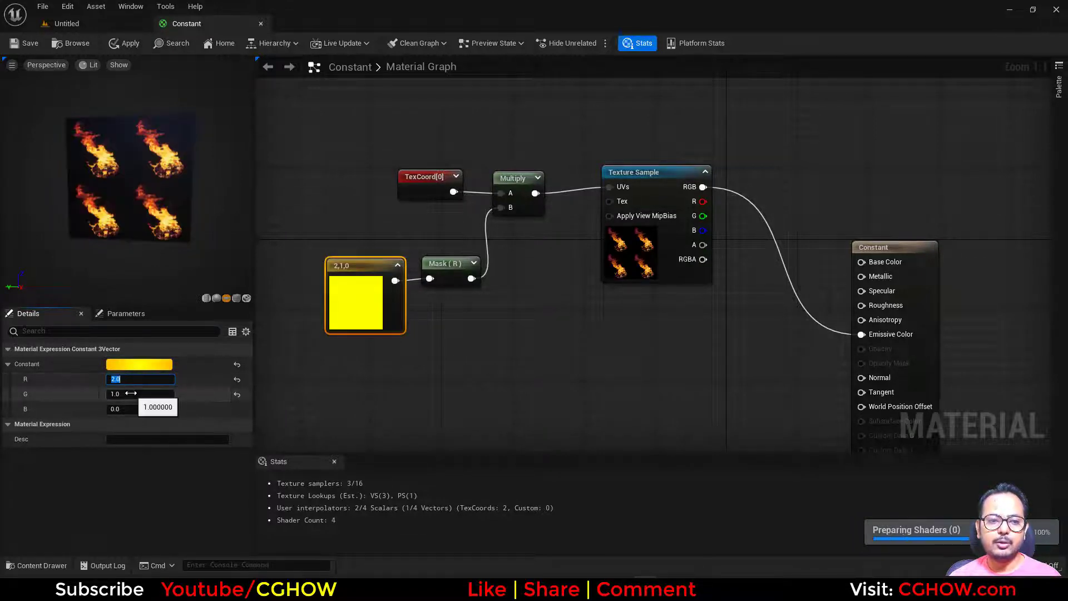
pyautogui.write('3')
pyautogui.press('Return')
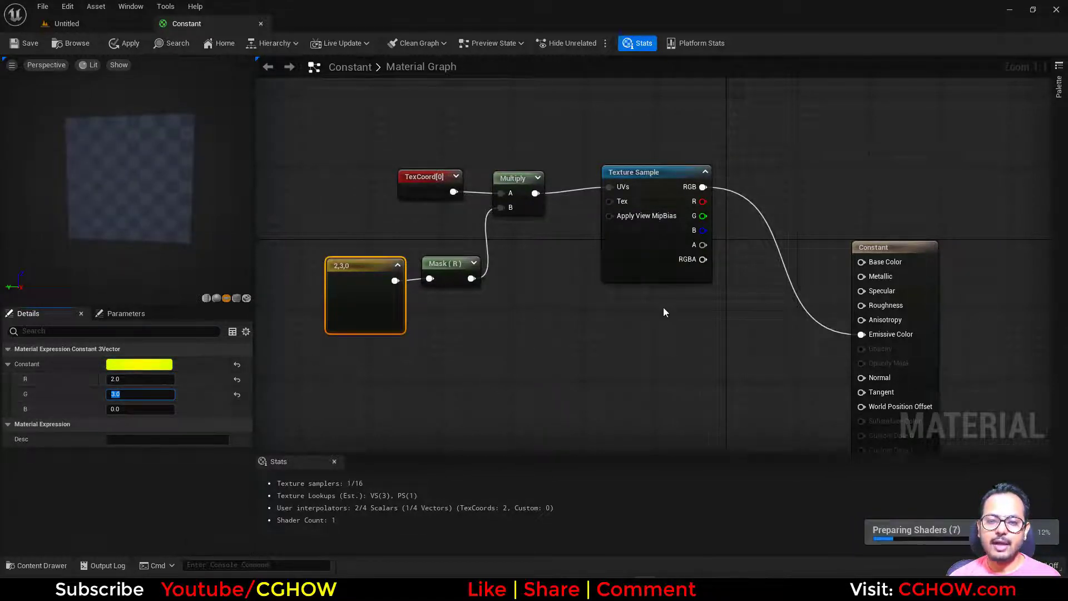
# - Place the black Constant4Vector below the yellow constant and connect it to the Mask node's input
pyautogui.click(384, 306)
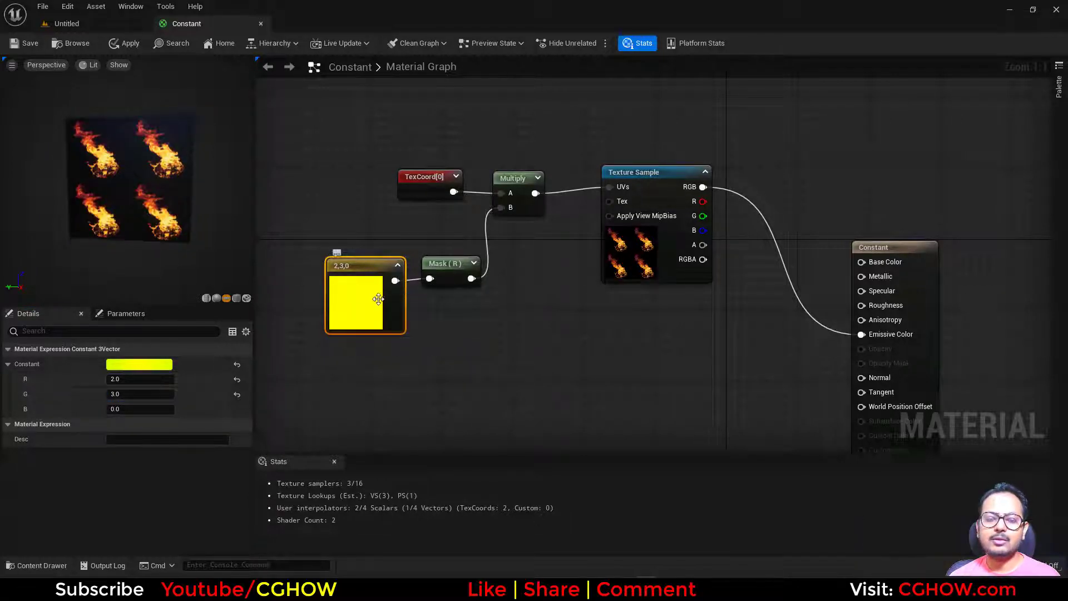
pyautogui.scroll(-1, 488, 284)
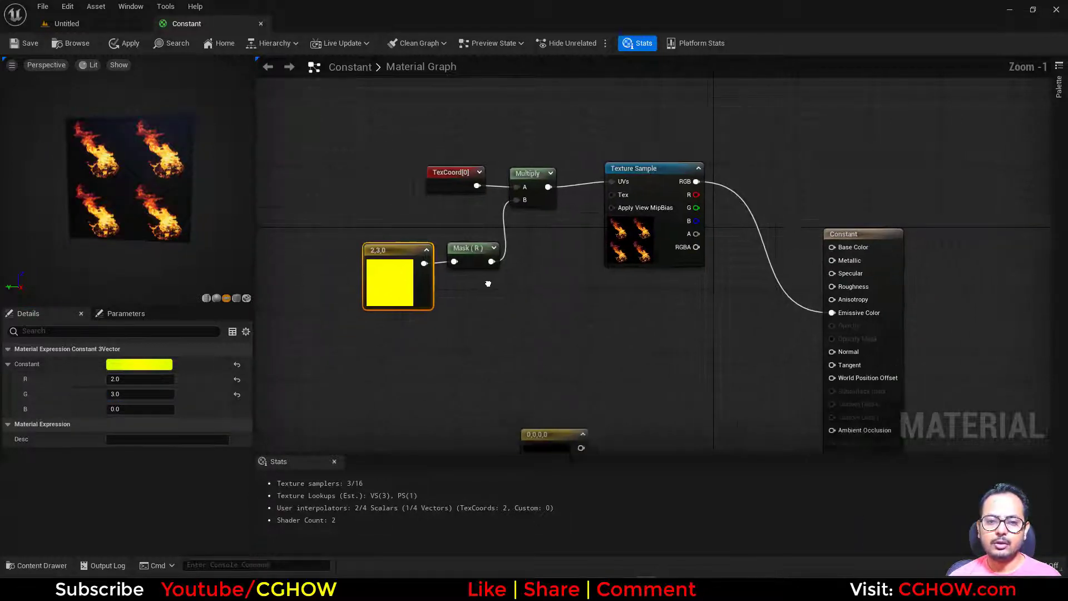
pyautogui.moveTo(488, 284); pyautogui.dragTo(496, 262, button='right')
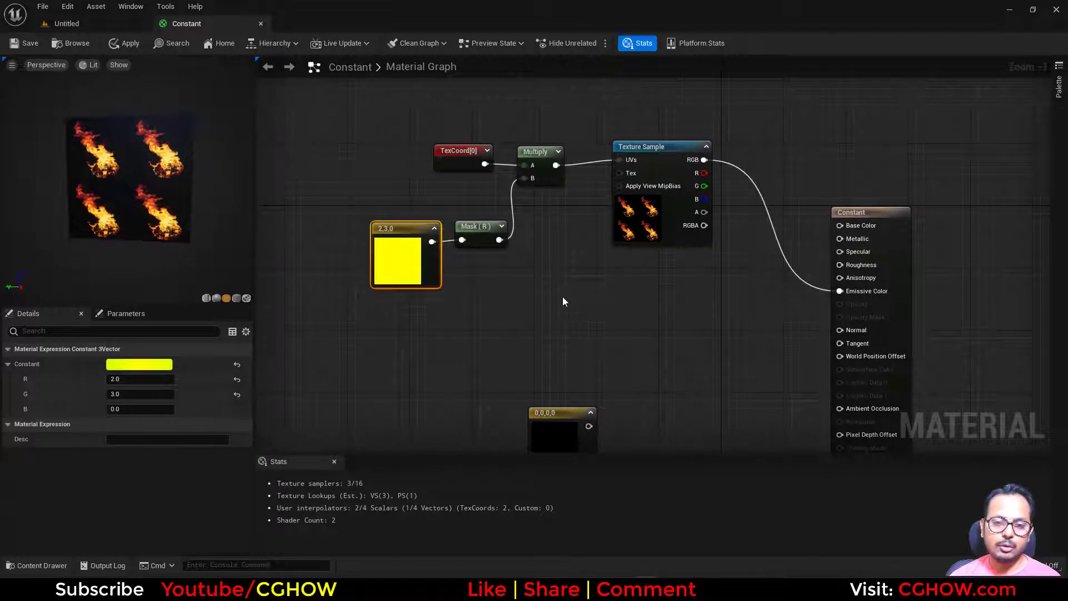
pyautogui.moveTo(562, 296); pyautogui.dragTo(550, 260, button='right')
pyautogui.moveTo(482, 242); pyautogui.dragTo(485, 272, button='right')
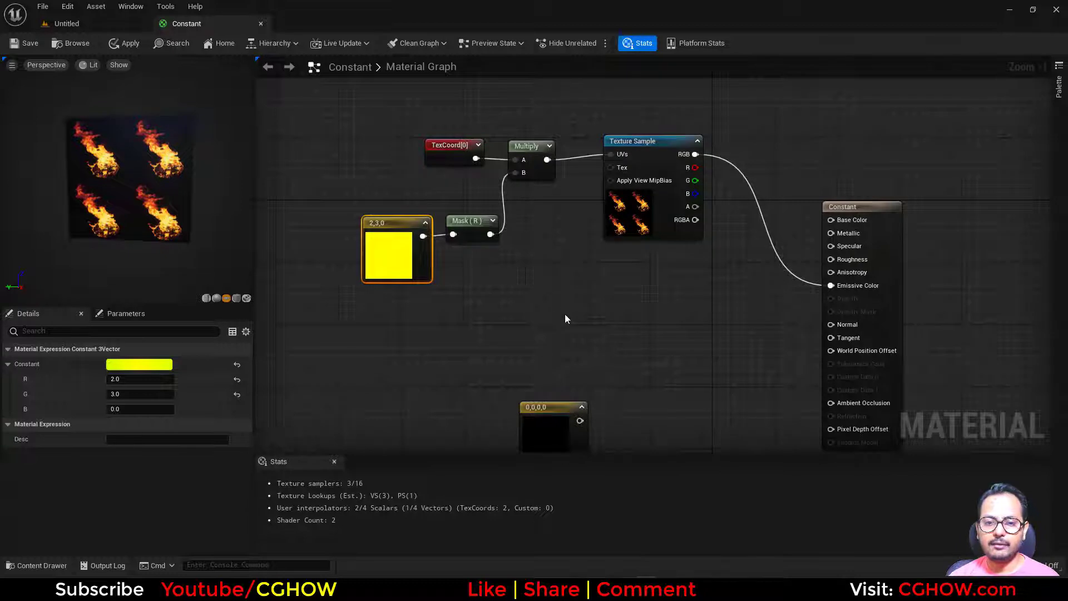
pyautogui.moveTo(566, 319); pyautogui.dragTo(567, 259, button='right')
pyautogui.moveTo(538, 389); pyautogui.dragTo(497, 306)
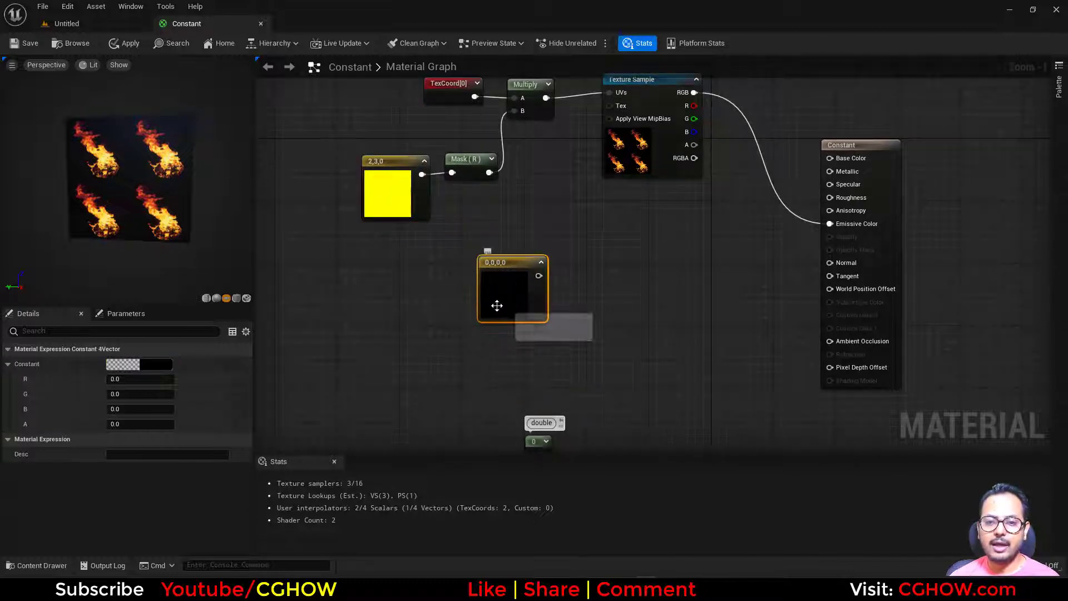
pyautogui.click(392, 205)
pyautogui.click(513, 302)
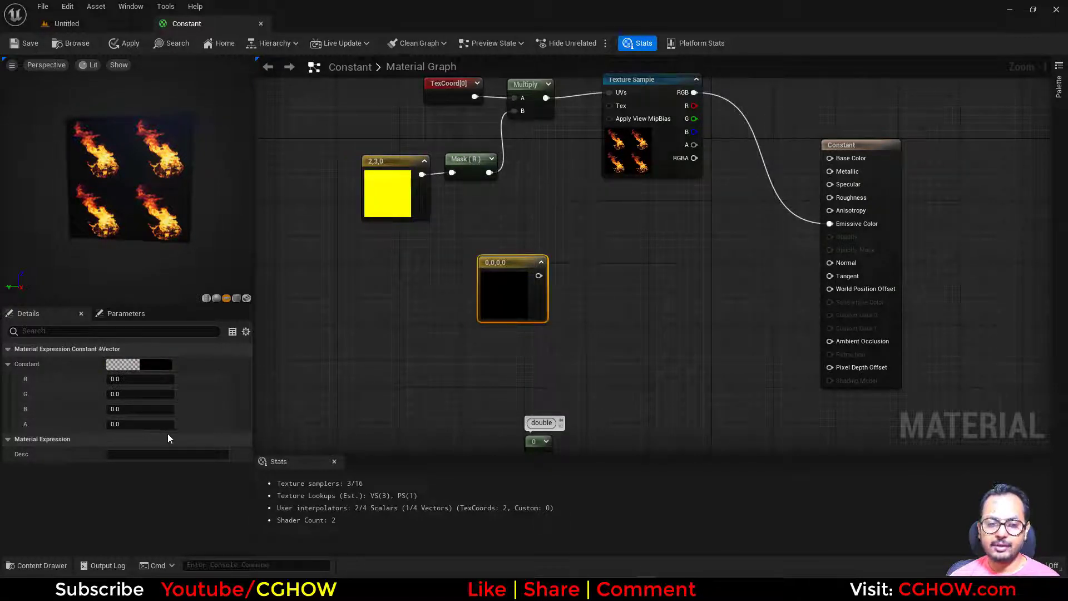
pyautogui.moveTo(517, 302); pyautogui.dragTo(452, 172)
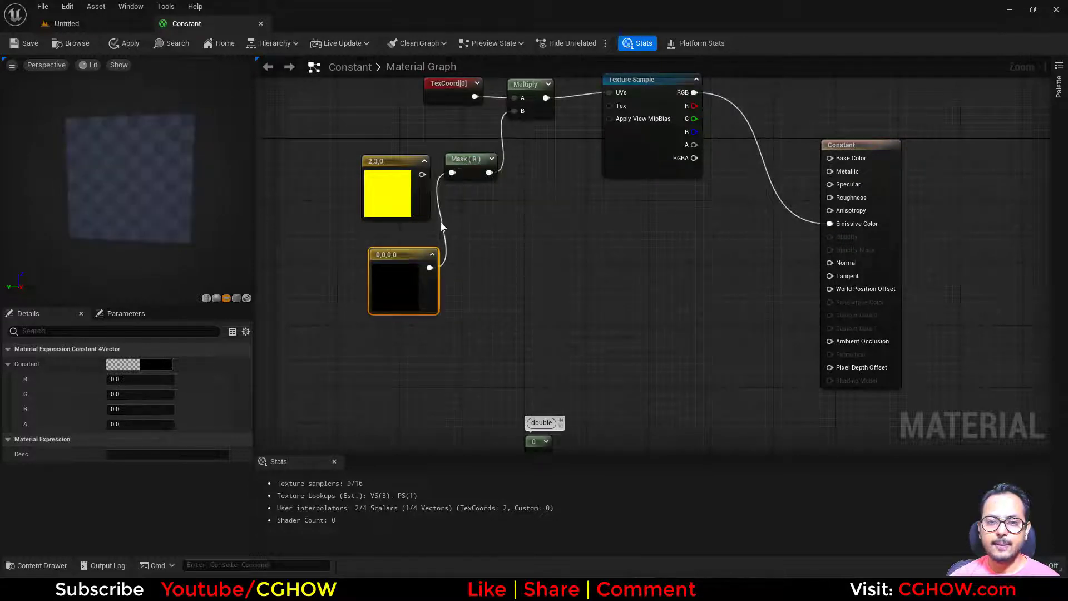
# - Switch the Component Mask from the R channel to the A channel only
pyautogui.click(466, 165)
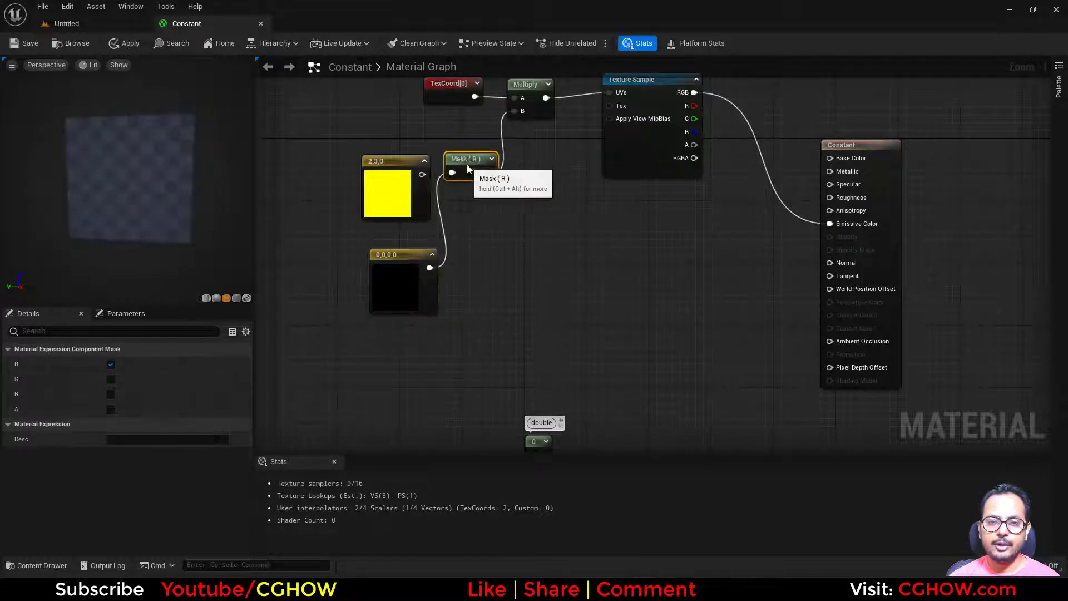
pyautogui.click(111, 410)
pyautogui.click(111, 364)
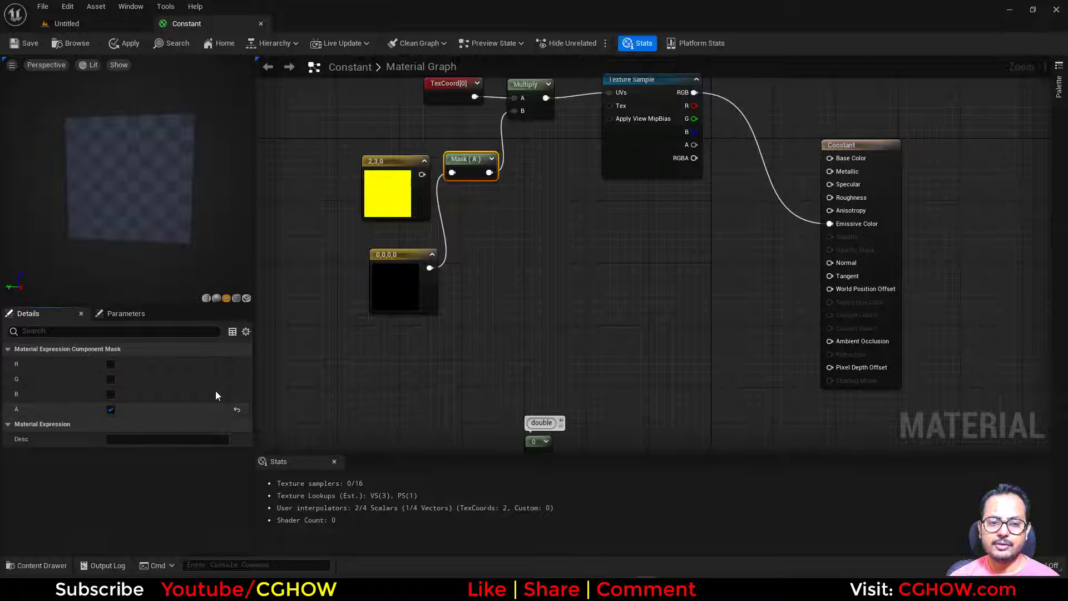
# - Set the Constant4Vector's R, G, B and A values all to 1
pyautogui.click(407, 289)
pyautogui.click(128, 379)
pyautogui.write('1')
pyautogui.press('Tab')
pyautogui.write('1')
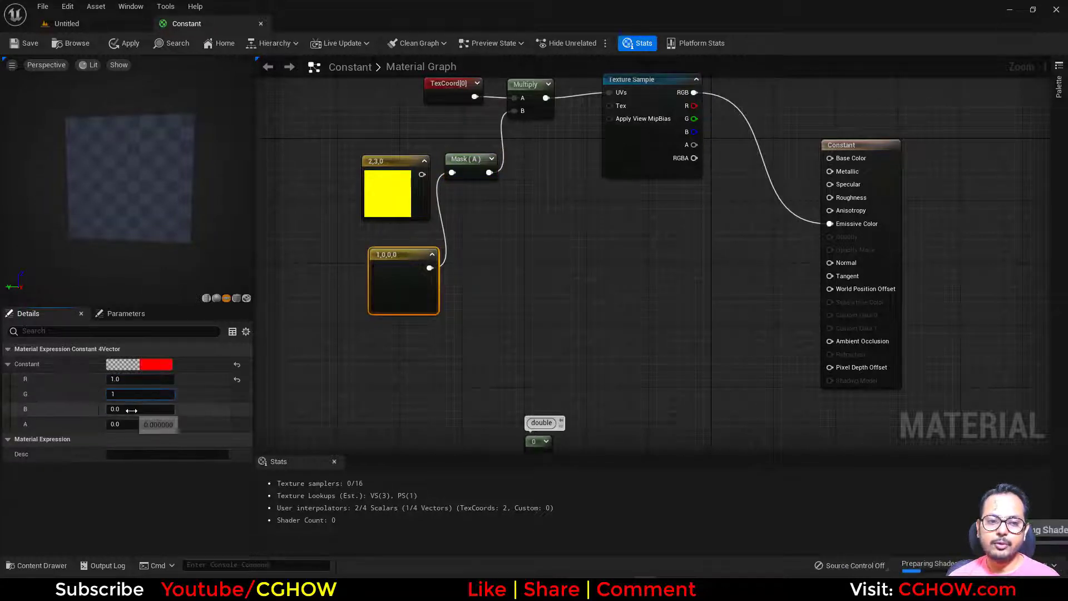
pyautogui.press('Tab')
pyautogui.write('1')
pyautogui.press('Tab')
pyautogui.write('1')
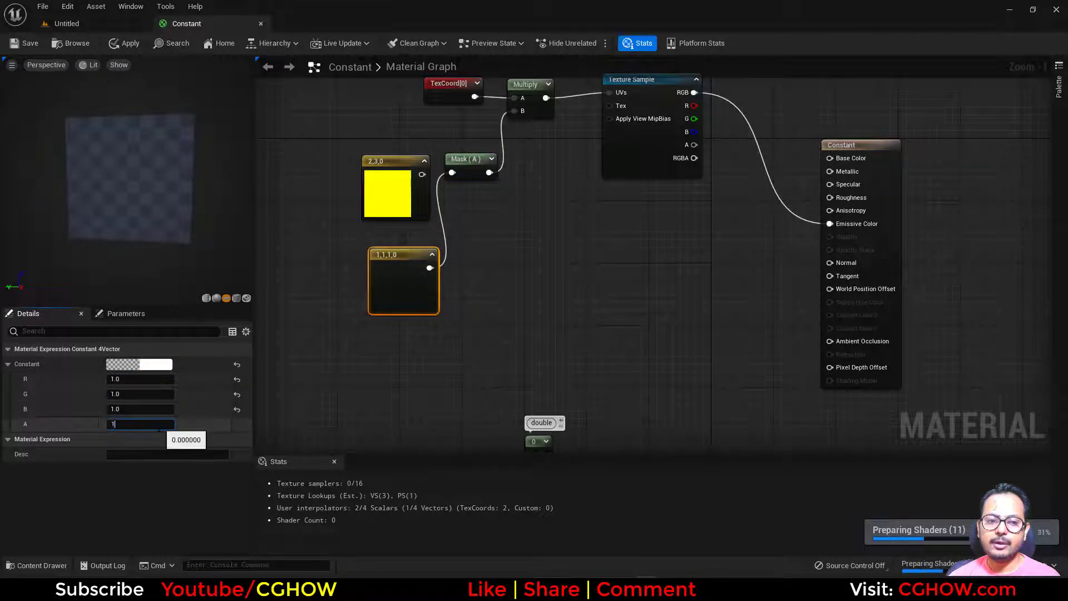
pyautogui.press('Return')
# - Set the Constant4Vector's A value to 2
pyautogui.moveTo(532, 204); pyautogui.dragTo(499, 271, button='right')
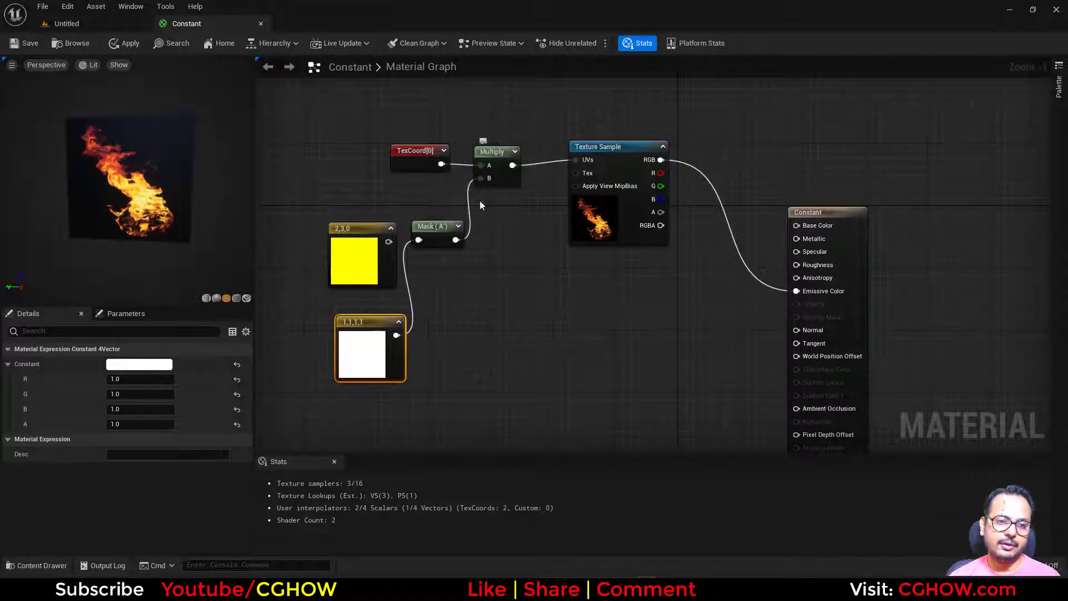
pyautogui.click(139, 424)
pyautogui.write('2')
pyautogui.press('Return')
pyautogui.moveTo(619, 384); pyautogui.dragTo(642, 284, button='right')
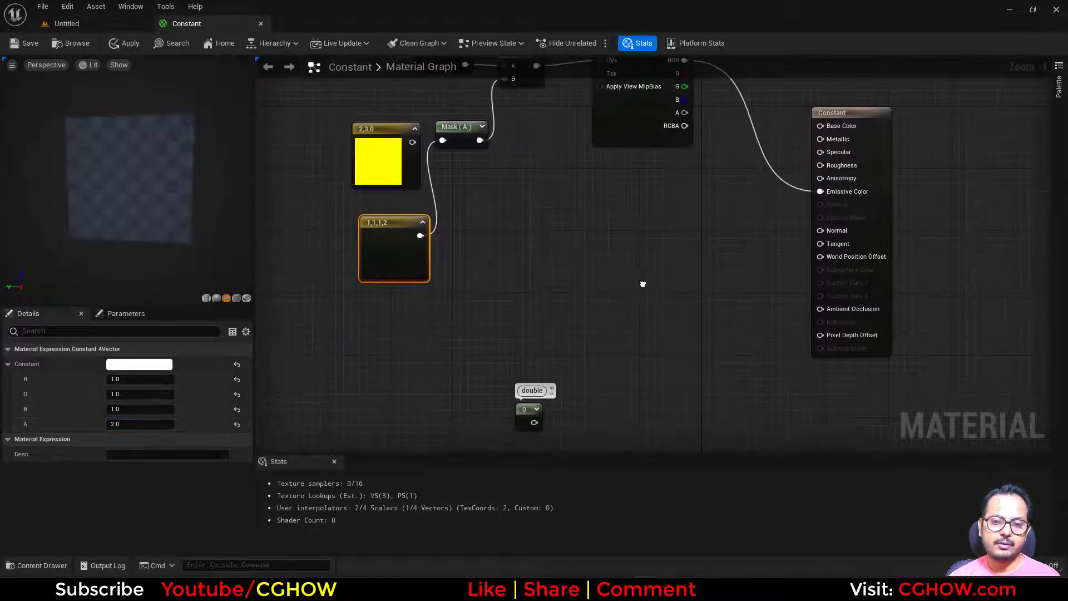
# - Move the constant commented "double" slightly upward and place a new scalar Constant directly above it
pyautogui.moveTo(572, 298); pyautogui.dragTo(479, 292, button='right')
pyautogui.scroll(1, 455, 390)
pyautogui.click(440, 384)
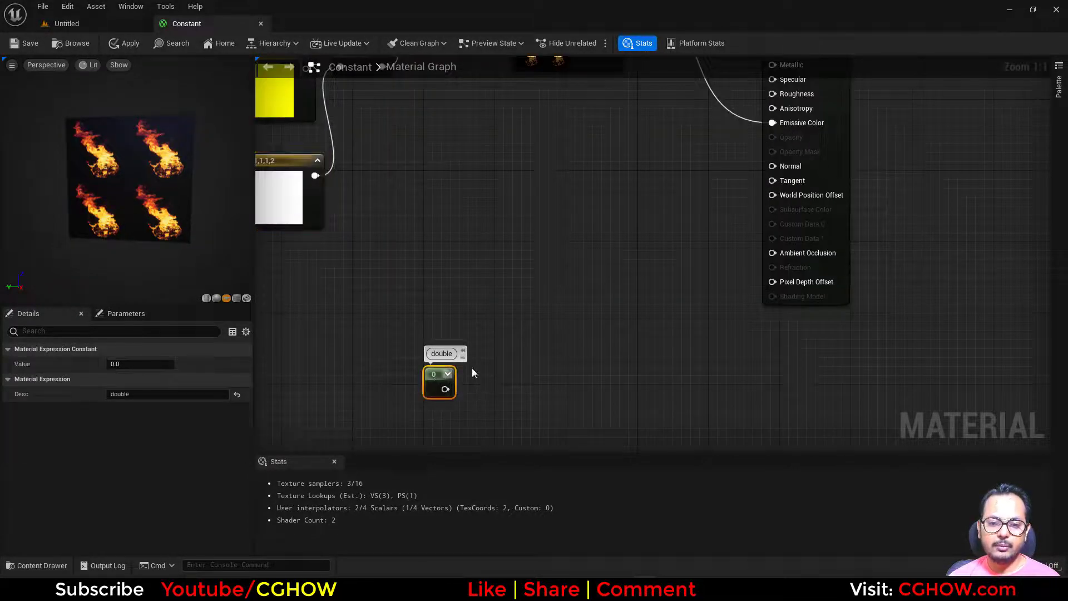
pyautogui.moveTo(428, 386); pyautogui.dragTo(445, 342)
pyautogui.click(443, 263)
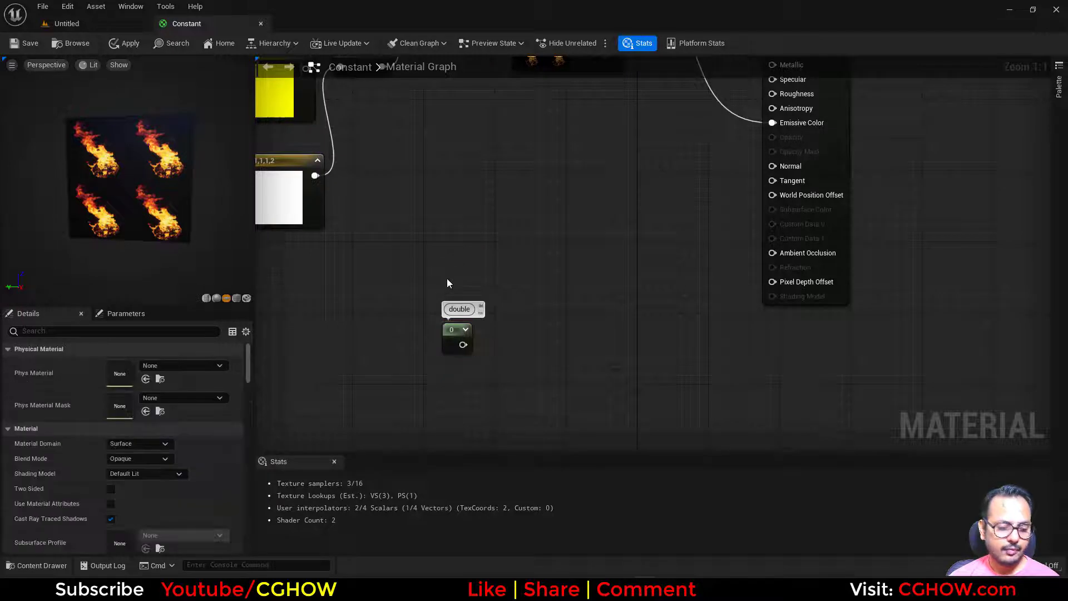
pyautogui.click(442, 270)
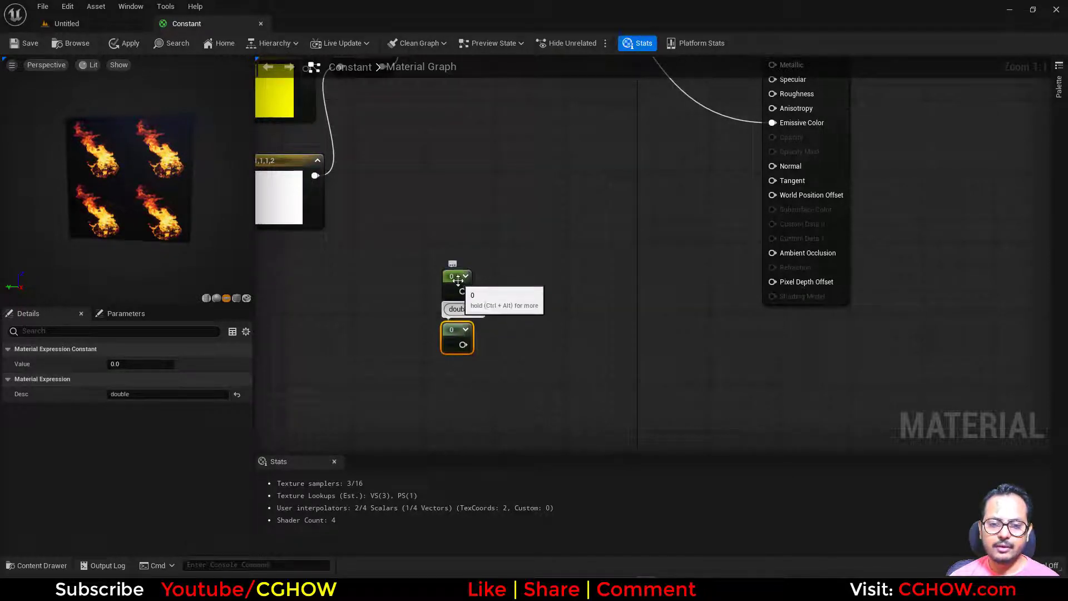
pyautogui.click(450, 346)
pyautogui.click(449, 289)
# - Connect the new Constant to Multiply's B input with a value of 1 and place it beside the white Constant4Vector
pyautogui.moveTo(493, 303); pyautogui.dragTo(509, 384, button='right')
pyautogui.scroll(-2, 509, 384)
pyautogui.moveTo(486, 376); pyautogui.dragTo(448, 155)
pyautogui.click(162, 365)
pyautogui.write('1')
pyautogui.press('Return')
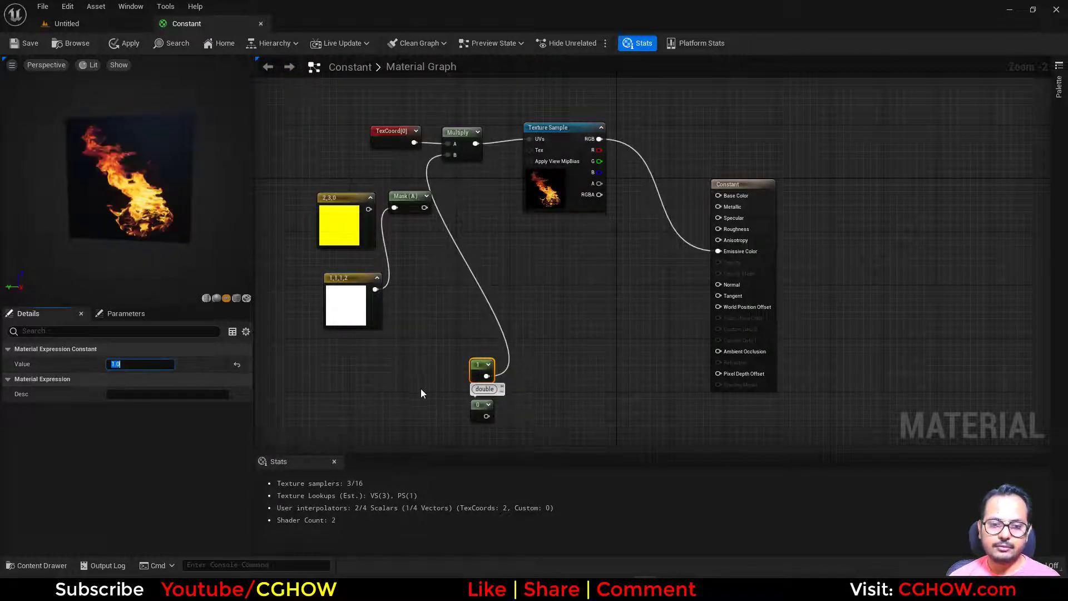
pyautogui.moveTo(472, 371); pyautogui.dragTo(432, 285)
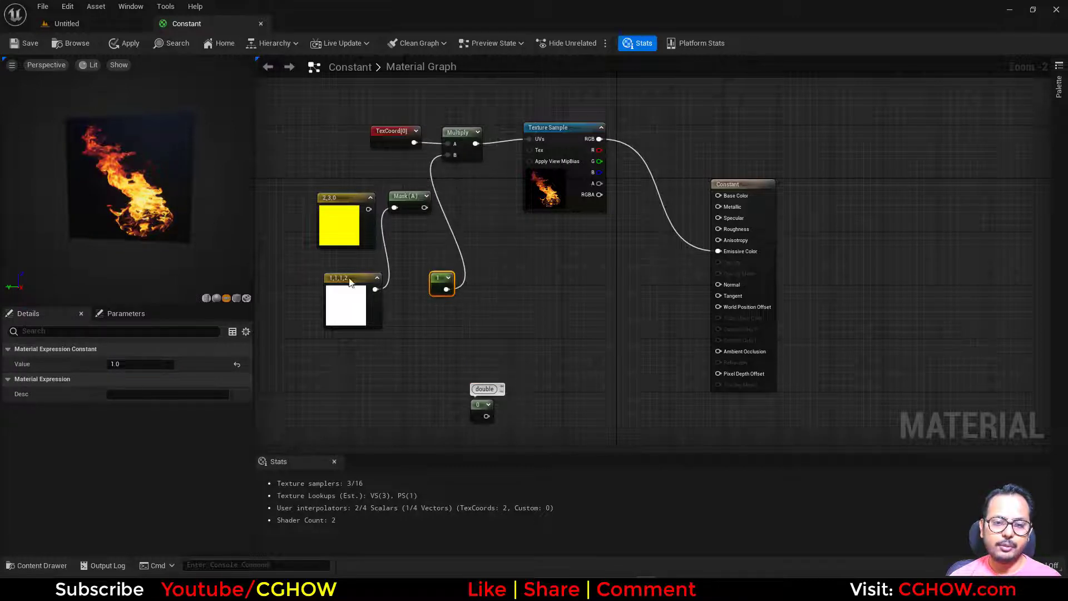
# - Move the "double" constant up, set its value to 1 and connect it to Multiply's B input
pyautogui.moveTo(475, 401); pyautogui.dragTo(479, 341)
pyautogui.click(133, 363)
pyautogui.write('1')
pyautogui.press('Return')
pyautogui.click(450, 161)
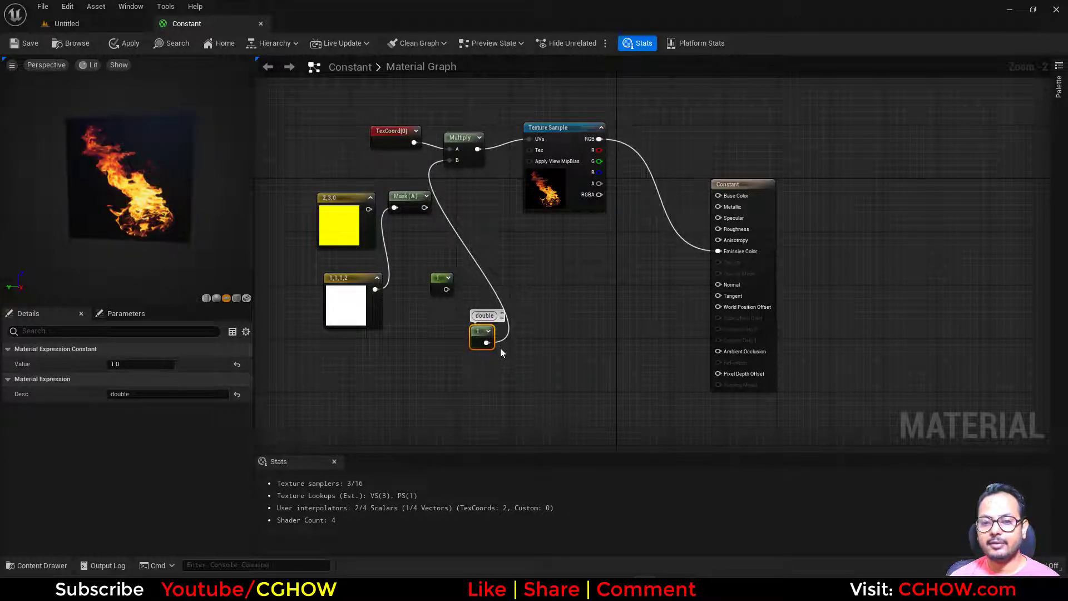
# - Switch to the Chrome browser and search Google for "float and double difference"
pyautogui.click(482, 379)
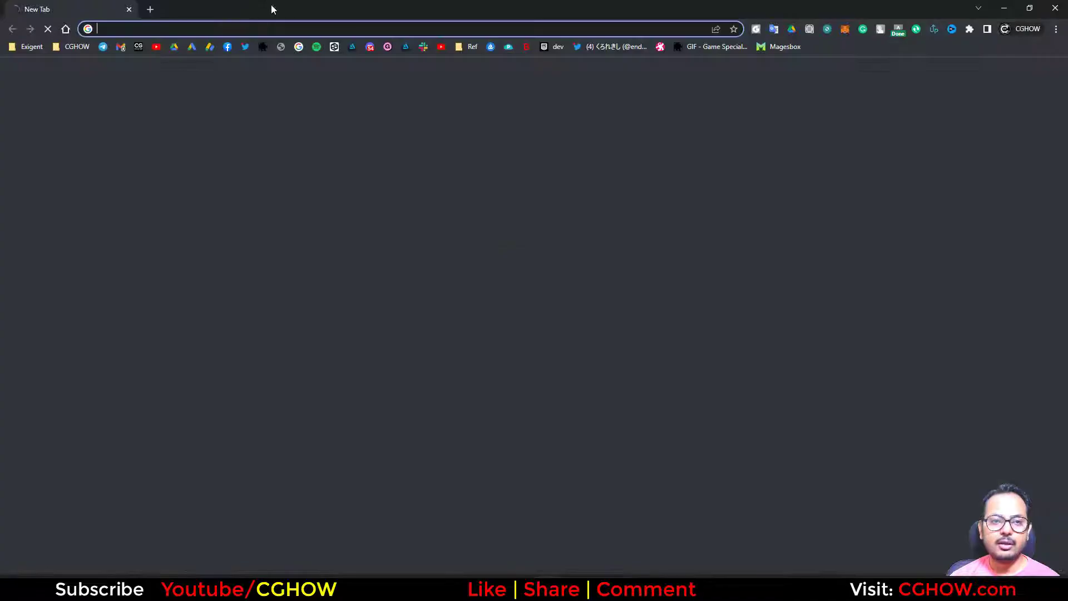
pyautogui.click(202, 27)
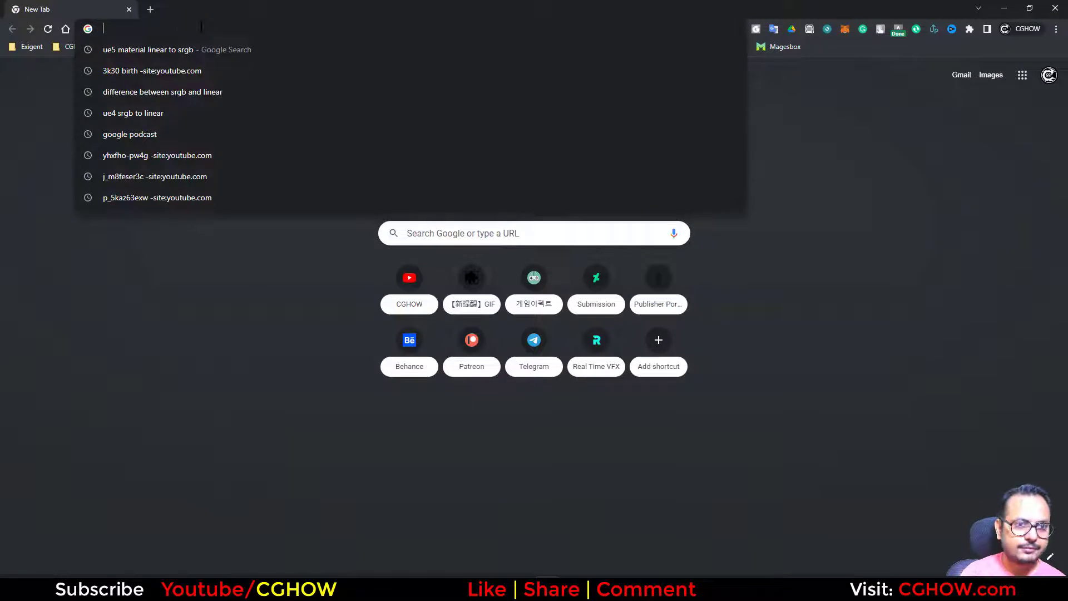
pyautogui.write('float and double difference')
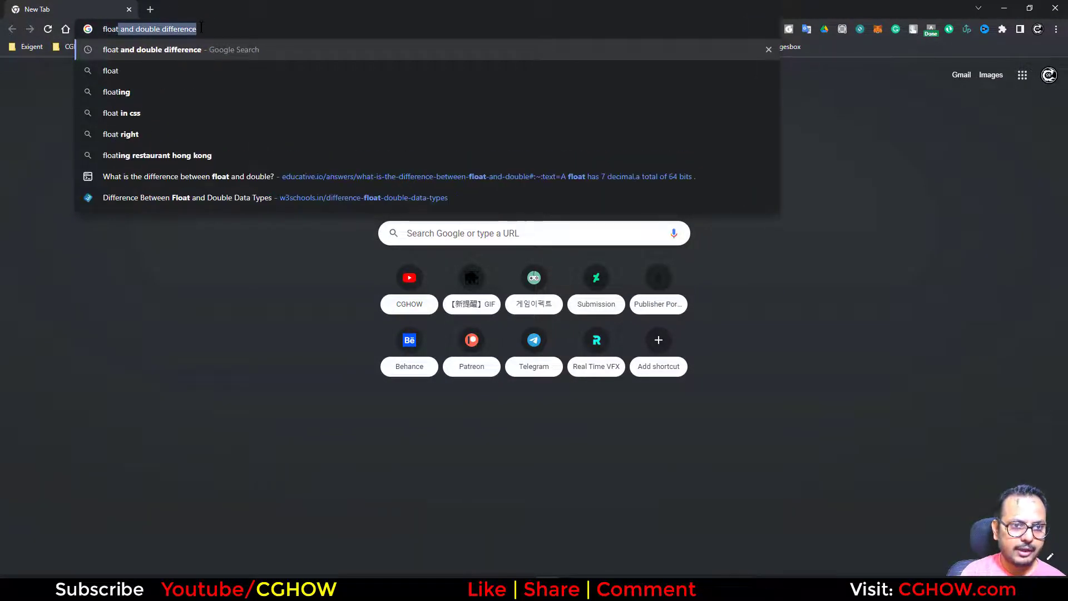
pyautogui.press('Return')
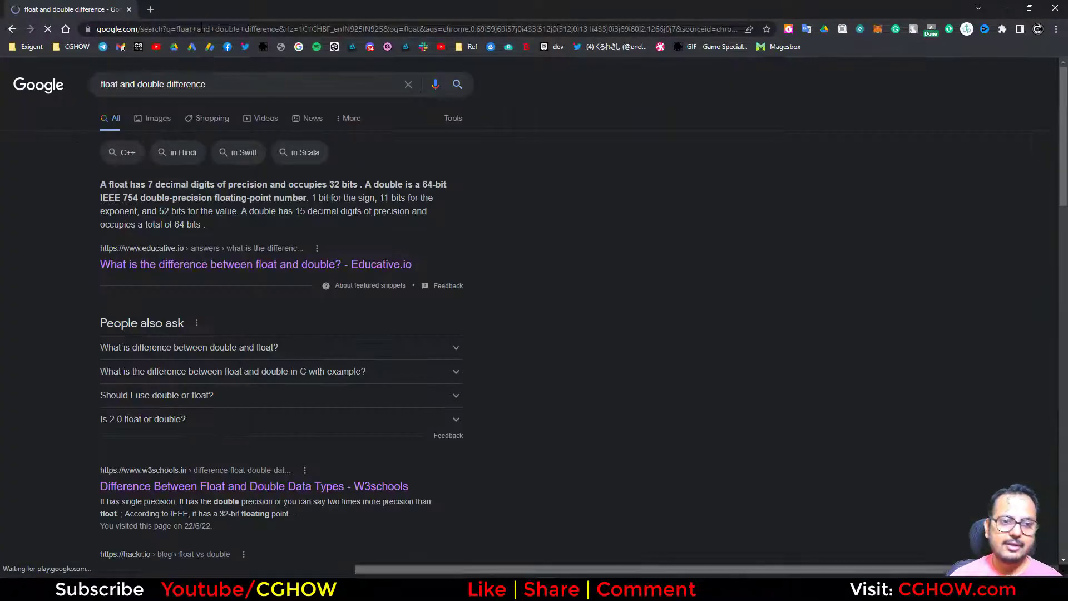
# - Examine the image results comparing float and double, including the FavTutor chart and the Java datatypes video still
pyautogui.click(154, 115)
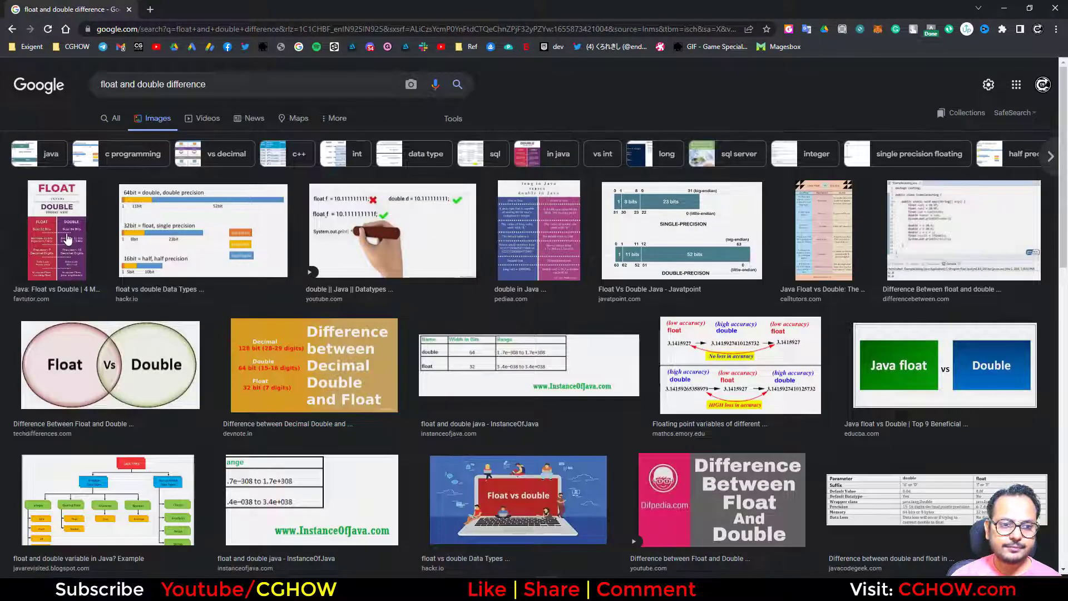
pyautogui.click(66, 238)
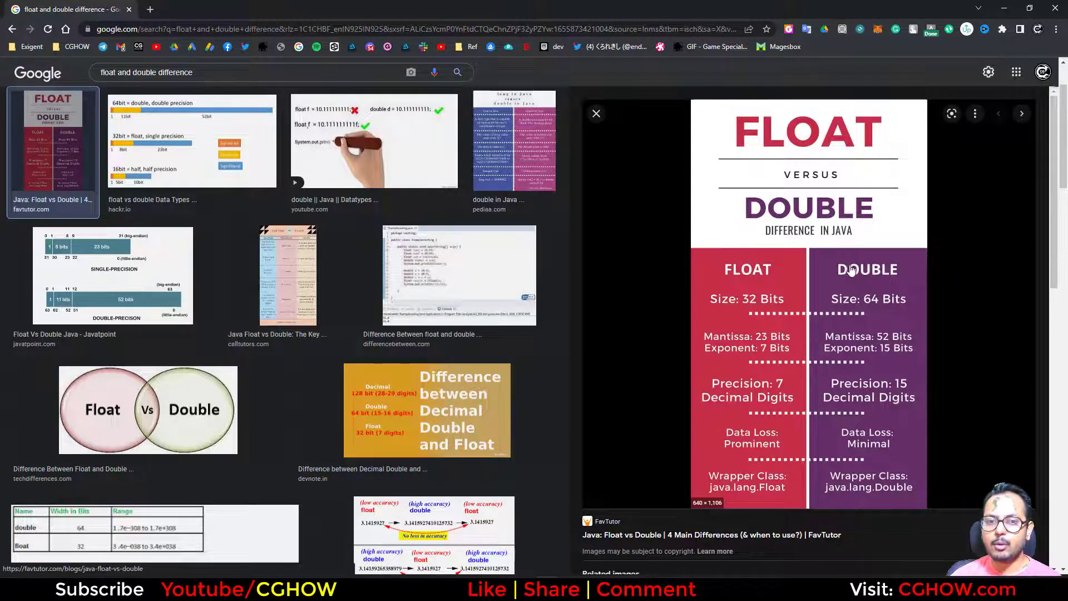
pyautogui.click(409, 145)
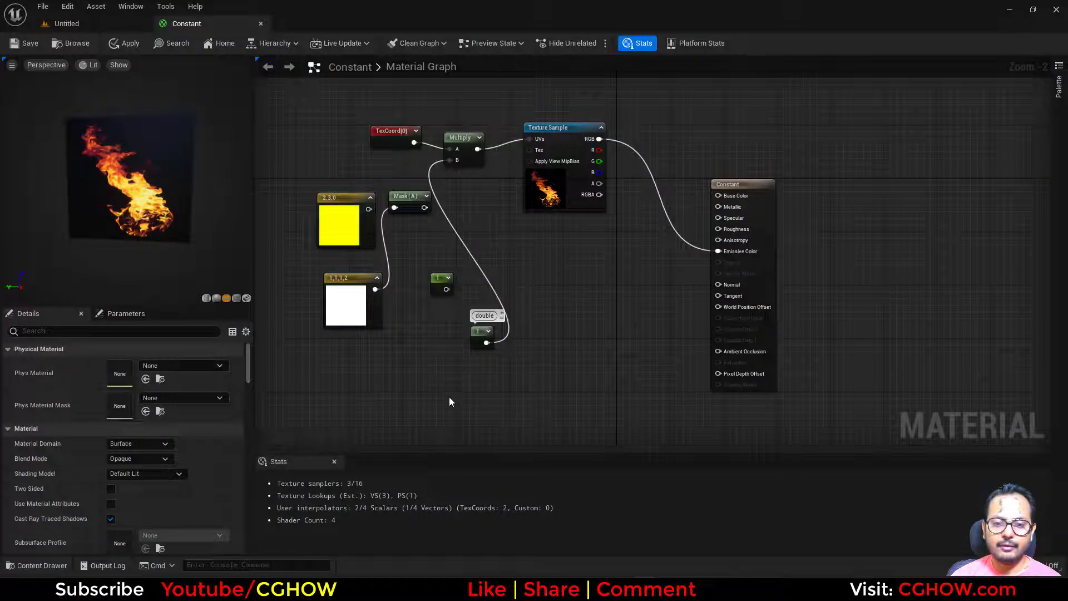
# - Return to the Unreal material graph, disconnect the "double" constant from Multiply and line up the two scalar constants vertically
pyautogui.moveTo(449, 396); pyautogui.dragTo(468, 295, button='right')
pyautogui.scroll(2, 467, 300)
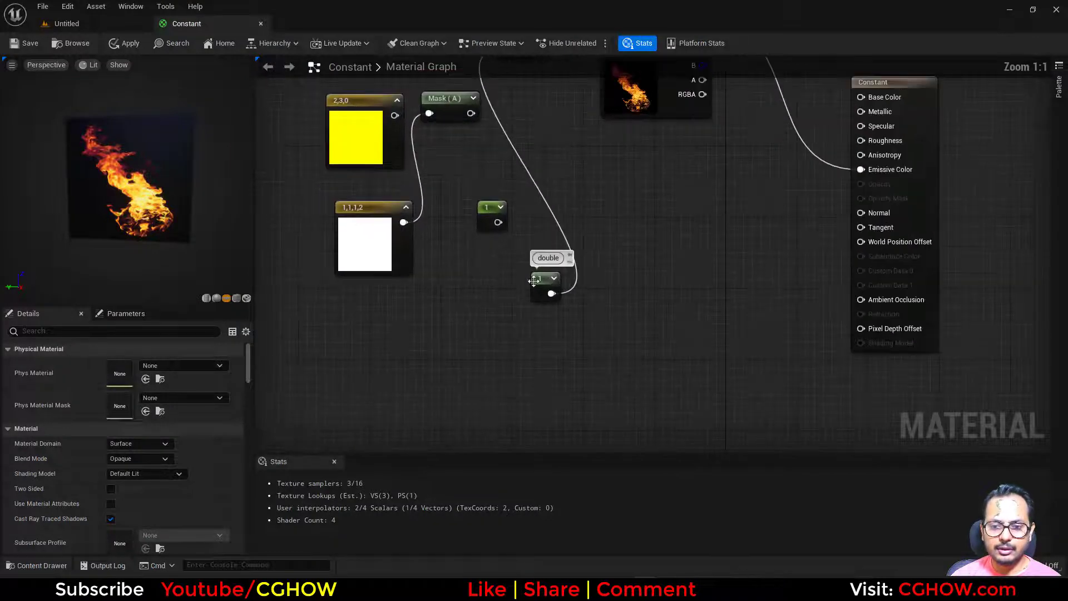
pyautogui.click(504, 300)
pyautogui.moveTo(486, 226)
pyautogui.mouseDown()
pyautogui.moveTo(494, 249)
pyautogui.moveTo(494, 224)
pyautogui.mouseUp()
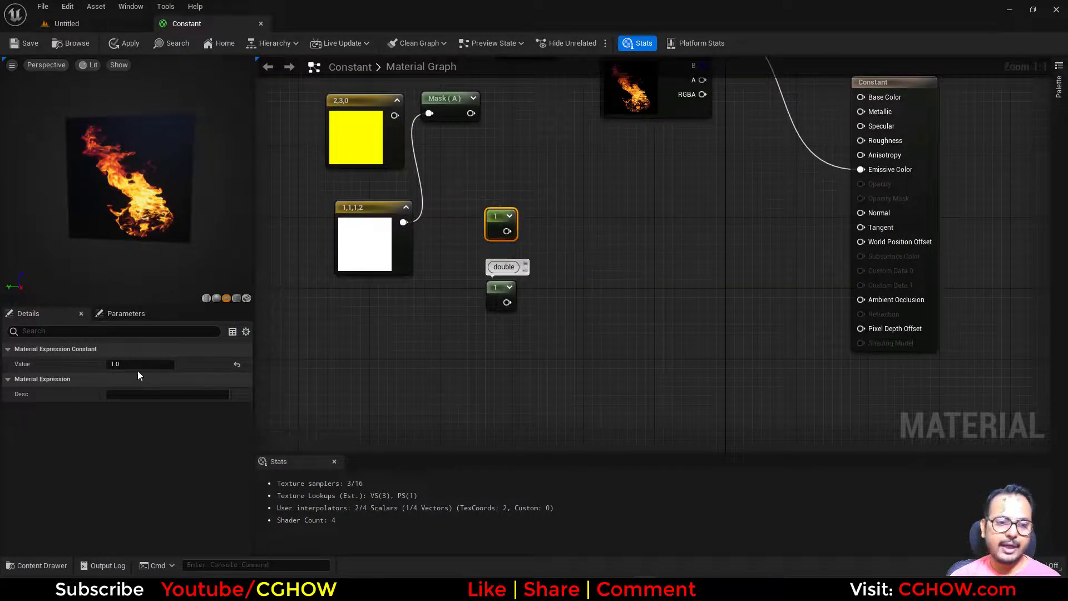
# - Set the value of the plain Constant without a comment to 123456789
pyautogui.click(134, 364)
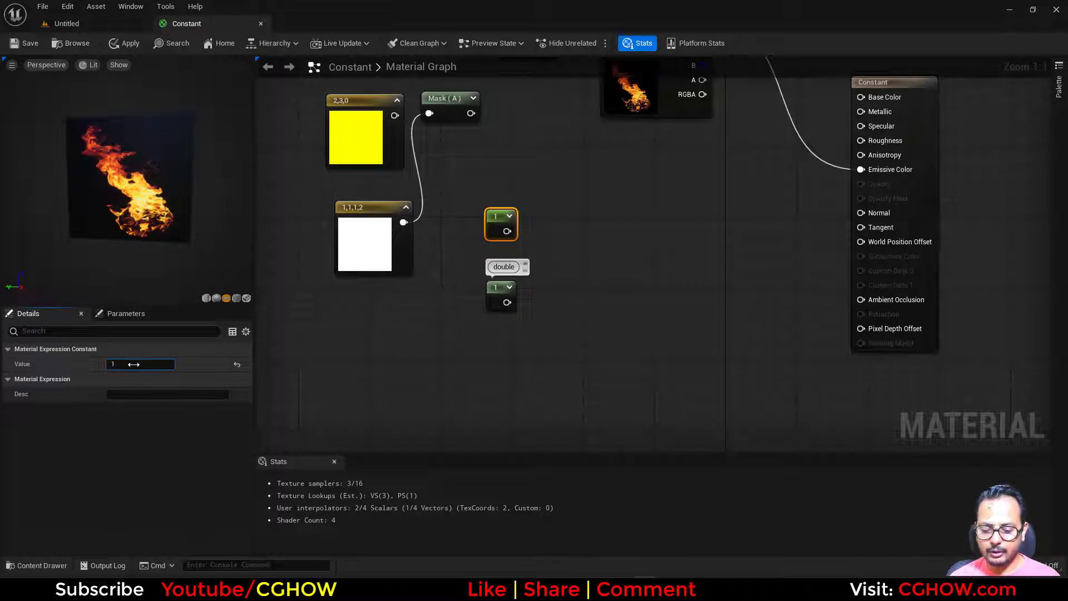
pyautogui.write('12345678')
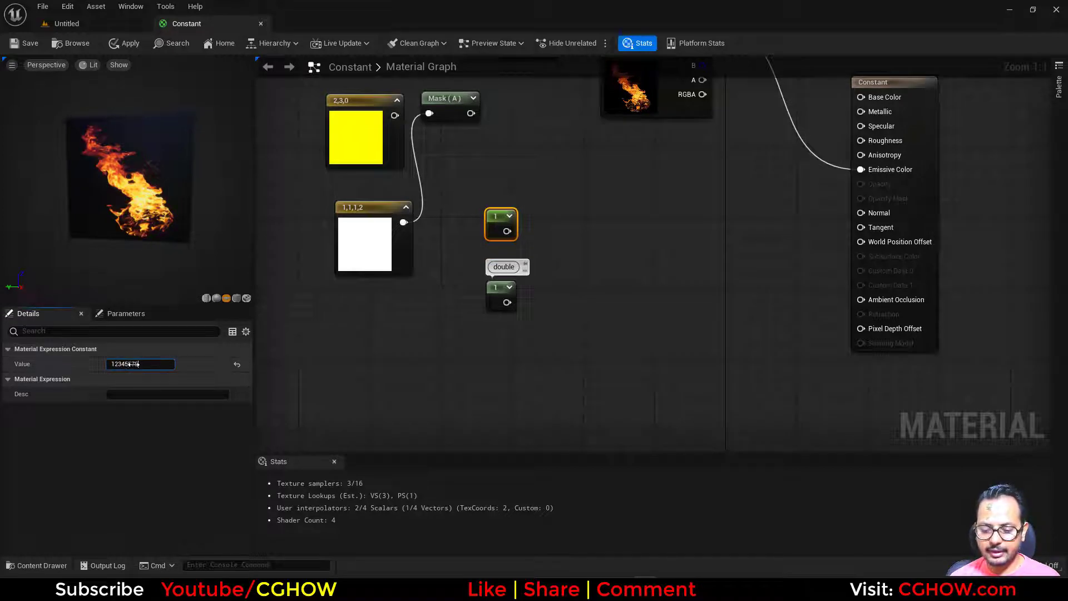
pyautogui.write('9')
pyautogui.press('Return')
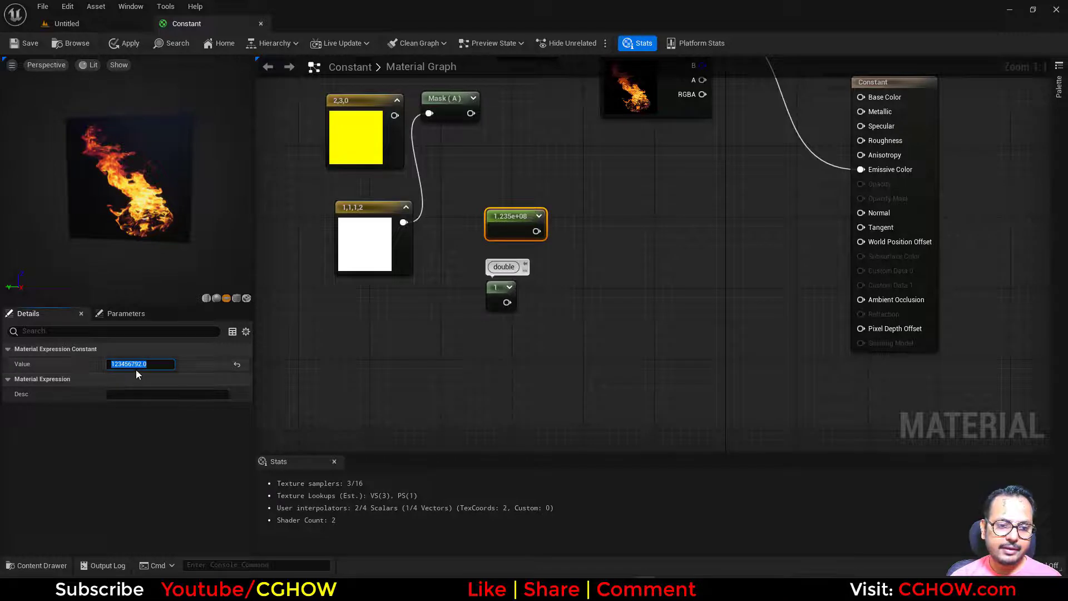
pyautogui.moveTo(143, 365)
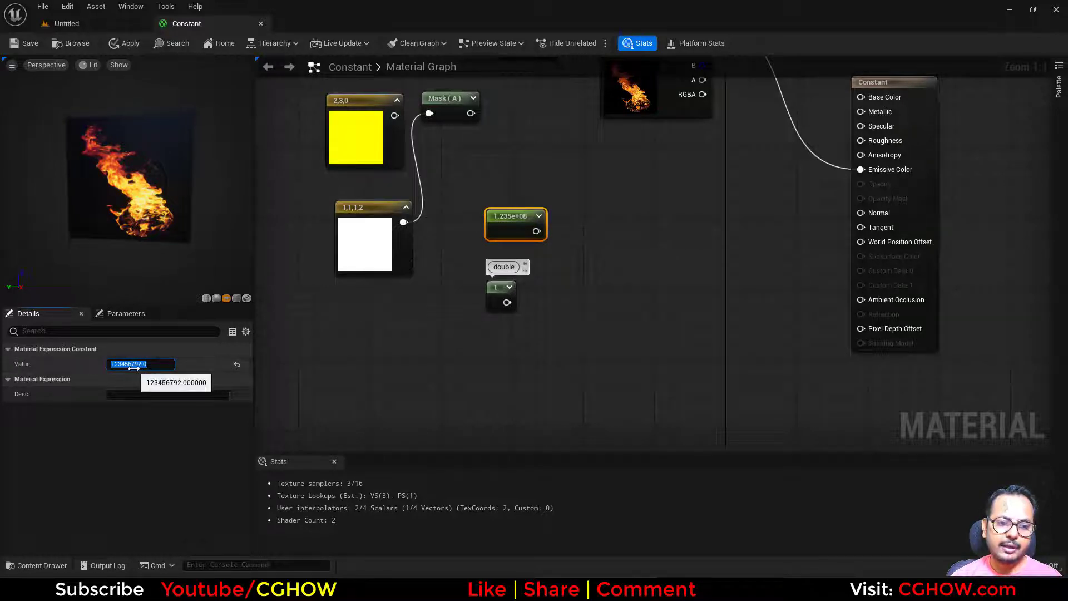
# - Set the value of the constant commented "double" to 123456789
pyautogui.click(499, 297)
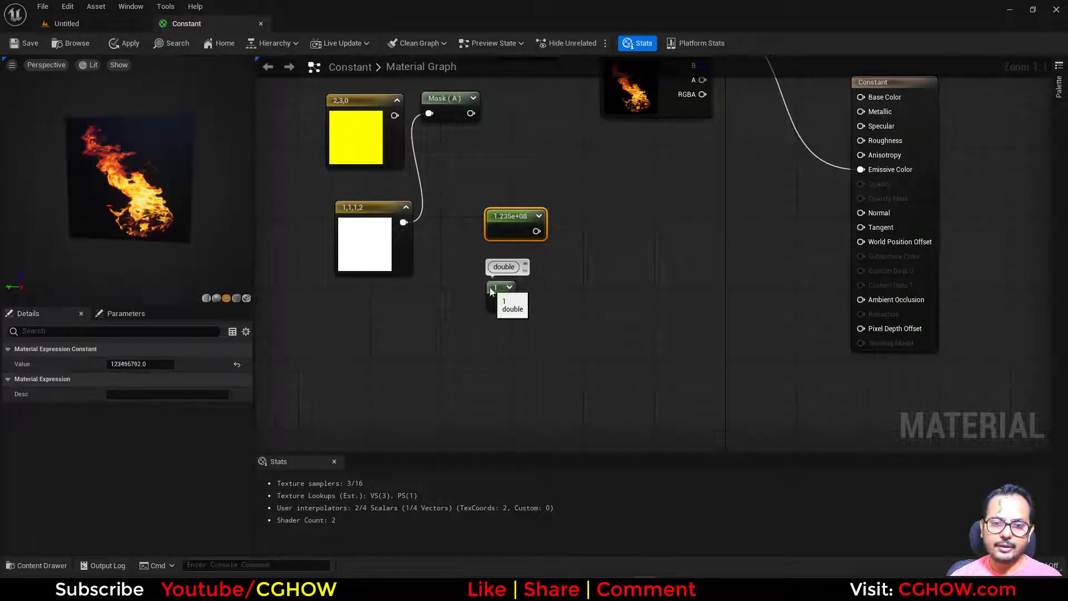
pyautogui.click(124, 365)
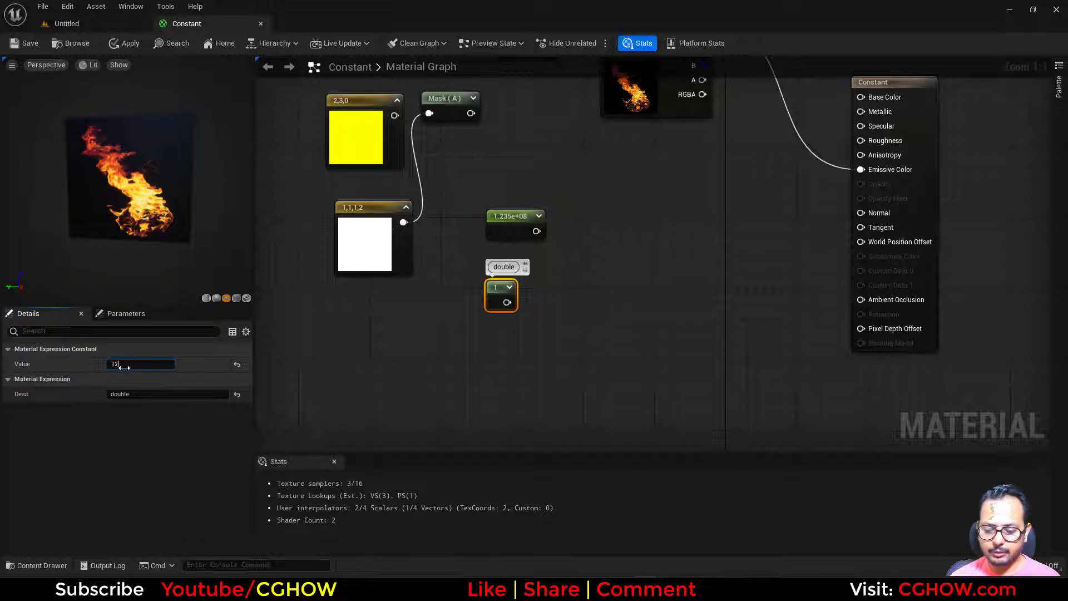
pyautogui.write('123456789')
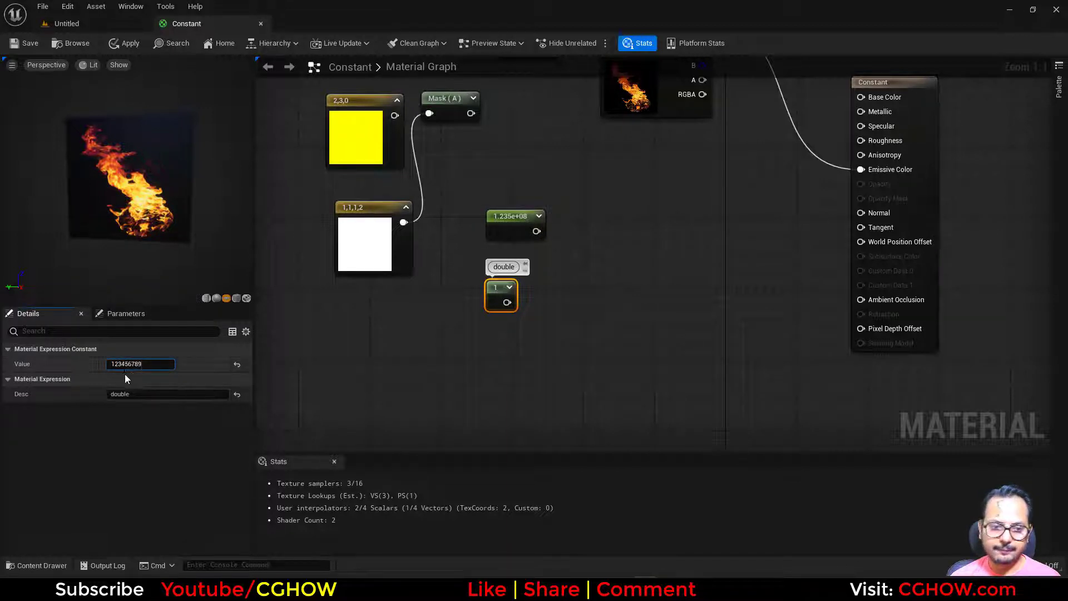
pyautogui.press('Return')
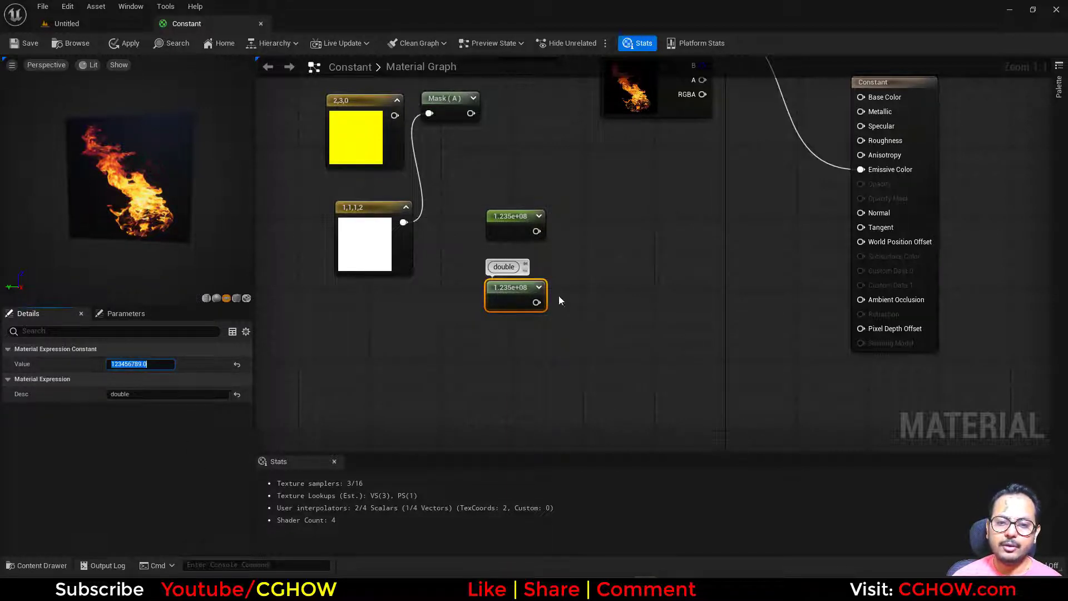
# - Compare the values of the two scalar constants and delete both nodes
pyautogui.moveTo(505, 304); pyautogui.dragTo(505, 301)
pyautogui.click(513, 199)
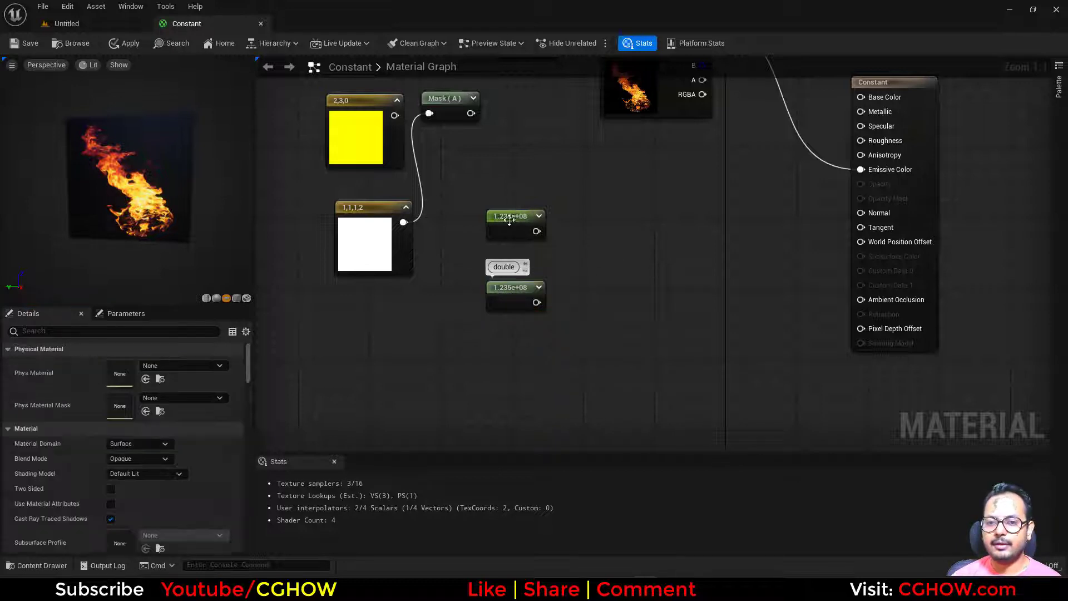
pyautogui.click(509, 221)
pyautogui.moveTo(553, 251); pyautogui.dragTo(579, 274, button='right')
pyautogui.scroll(-1, 536, 365)
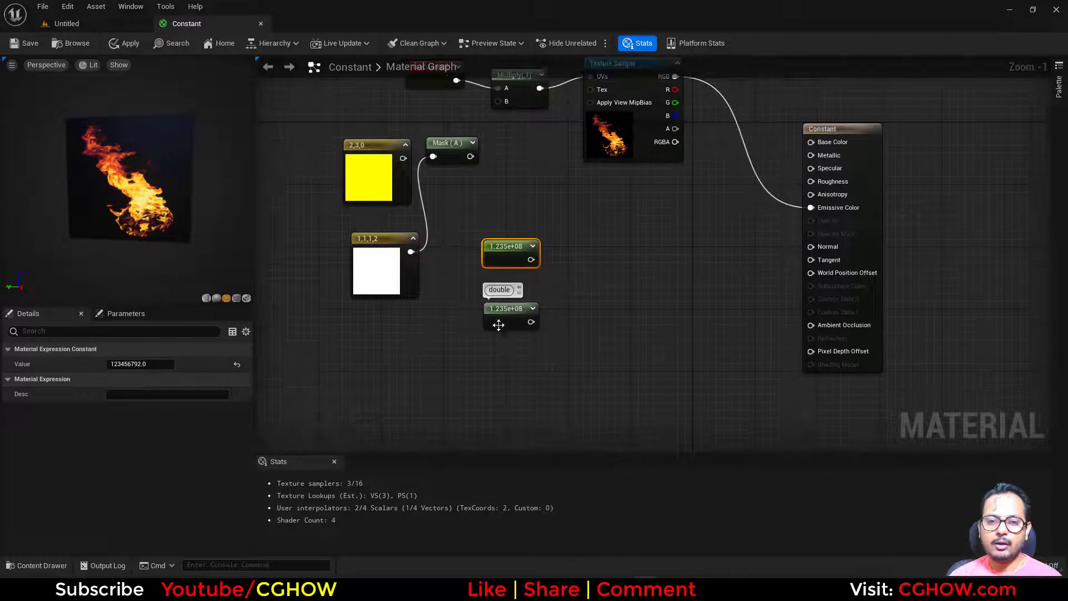
pyautogui.click(498, 325)
pyautogui.press('Delete')
pyautogui.click(505, 246)
pyautogui.press('Delete')
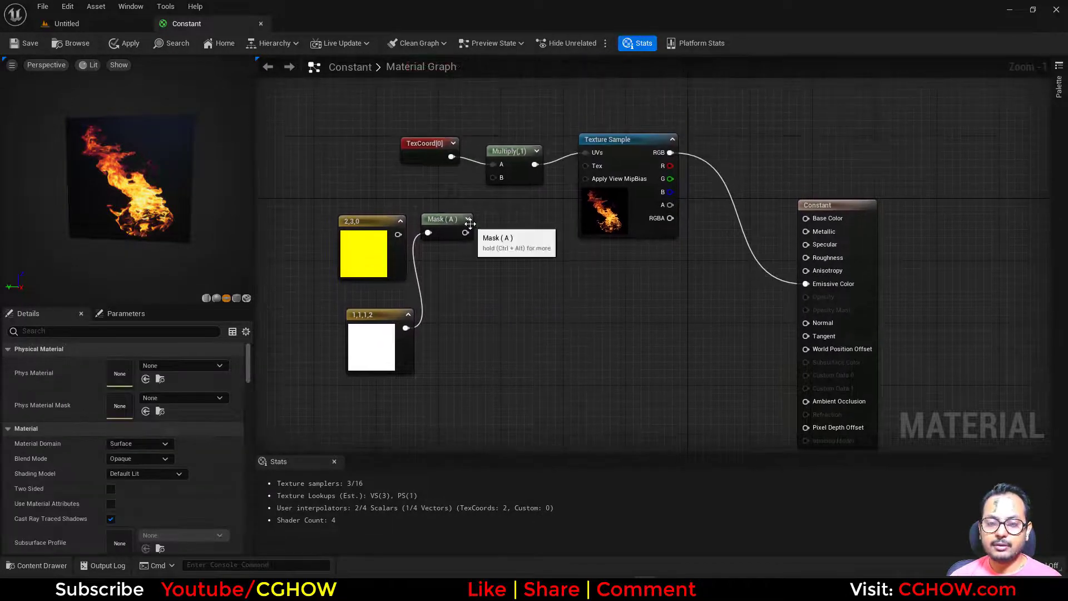
# - Delete the yellow and white vector constants together with the Mask node
pyautogui.click(515, 166)
pyautogui.moveTo(331, 206); pyautogui.dragTo(463, 360)
pyautogui.press('Delete')
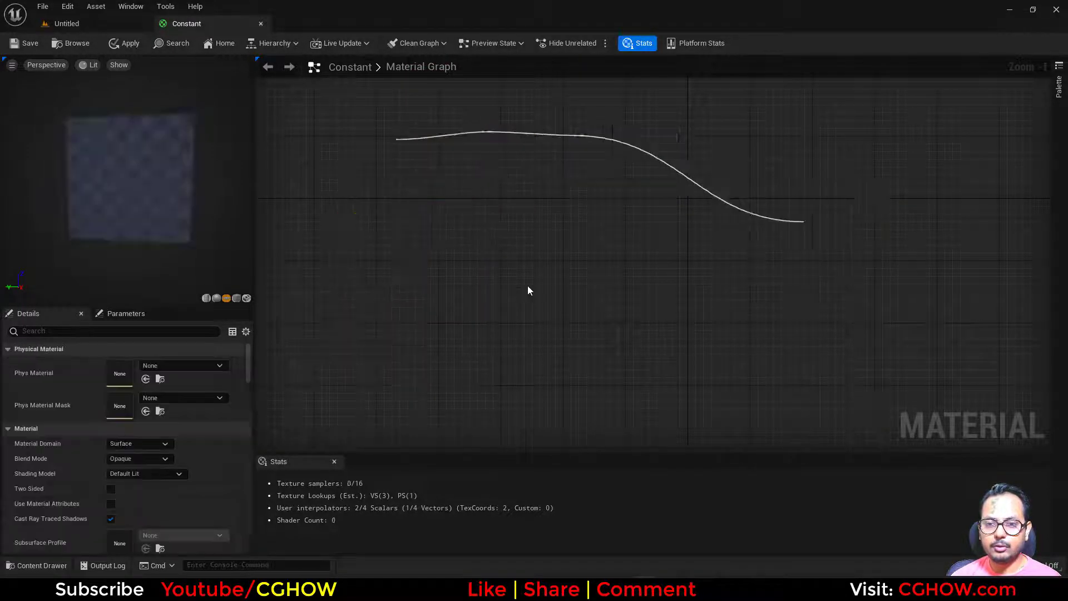
# - Place a scalar Constant below TexCoord and convert it to a parameter named "tile"
pyautogui.scroll(1, 482, 279)
pyautogui.click(390, 226)
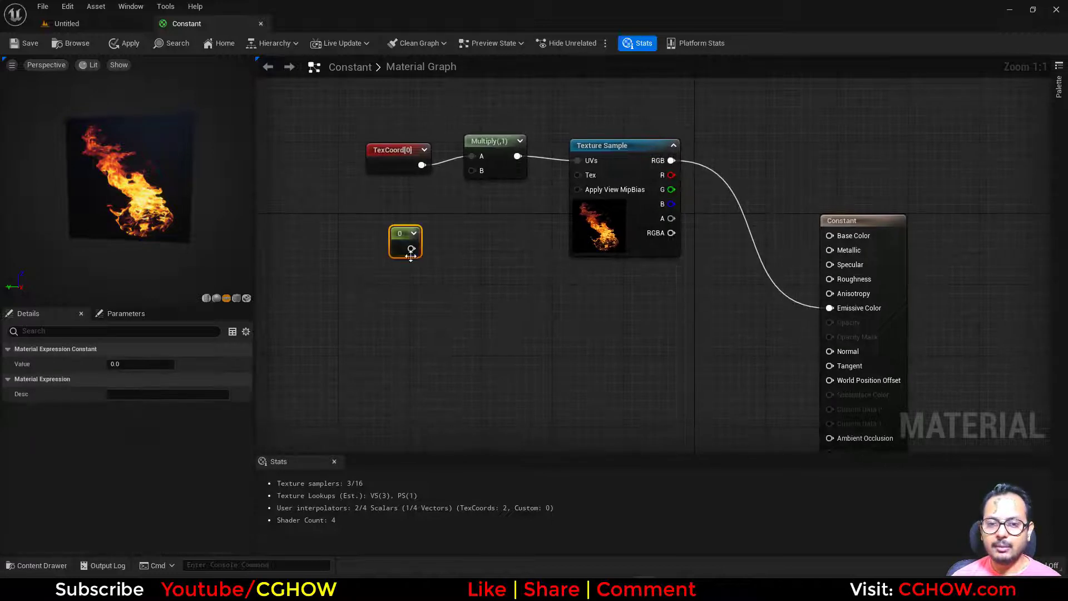
pyautogui.rightClick(398, 246)
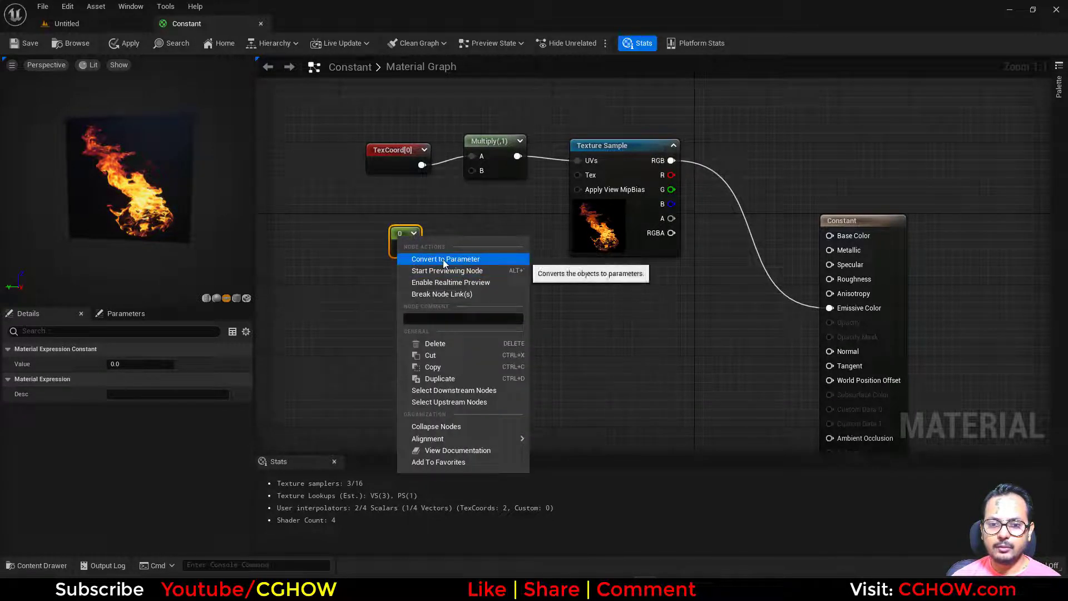
pyautogui.click(428, 258)
pyautogui.write('tile')
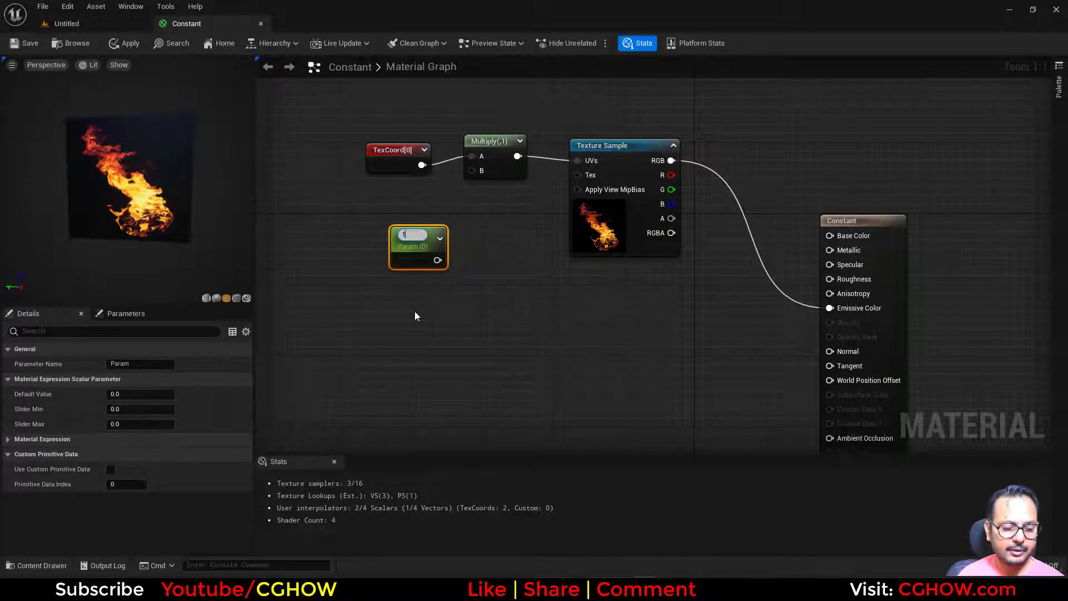
pyautogui.press('Return')
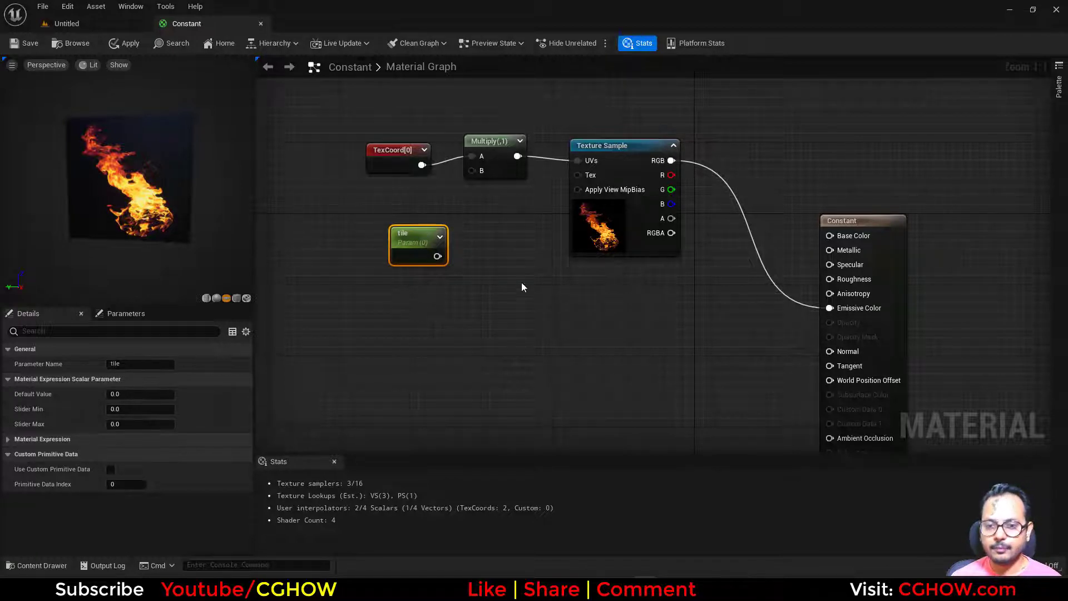
# - Connect the tile parameter to Multiply's B input and position it directly below TexCoord
pyautogui.moveTo(437, 256); pyautogui.dragTo(473, 171)
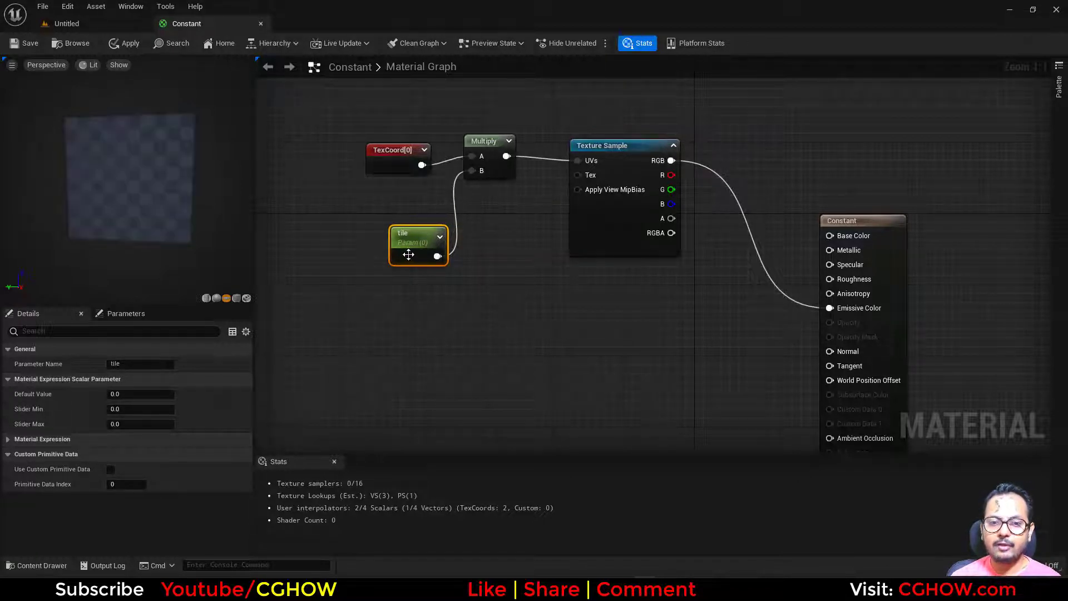
pyautogui.moveTo(408, 254); pyautogui.dragTo(384, 216)
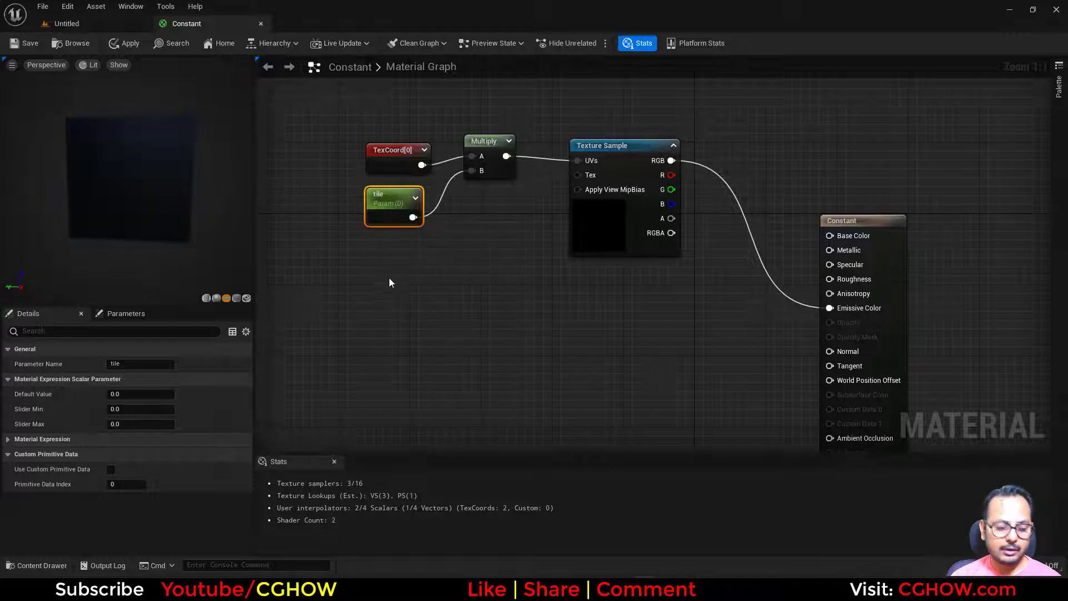
# - Add another scalar parameter below the tile node, enter "tile" as its name, and delete the node
pyautogui.click(376, 246)
pyautogui.write('sssssssss')
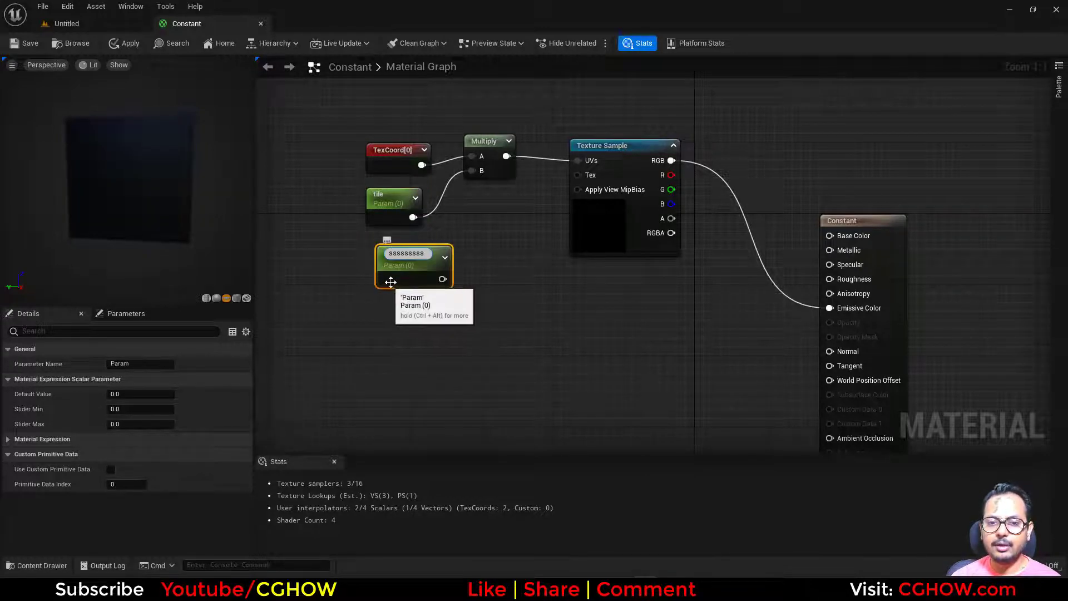
pyautogui.press('BackSpace')
pyautogui.press('BackSpace')
pyautogui.press('BackSpace')
pyautogui.press('BackSpace')
pyautogui.press('BackSpace')
pyautogui.press('BackSpace')
pyautogui.press('BackSpace')
pyautogui.press('BackSpace')
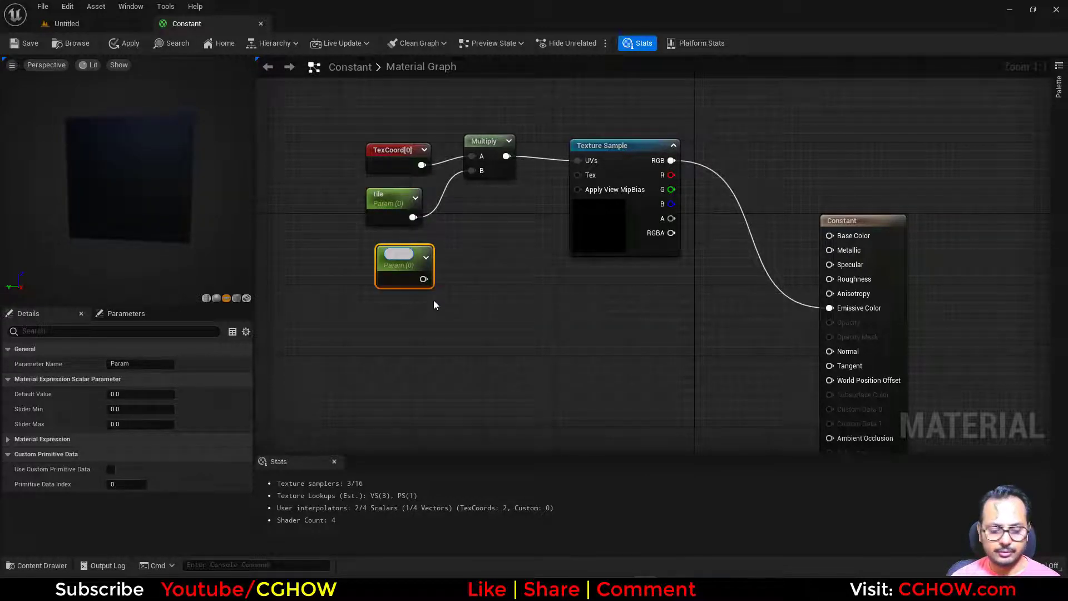
pyautogui.write('tile')
pyautogui.press('Return')
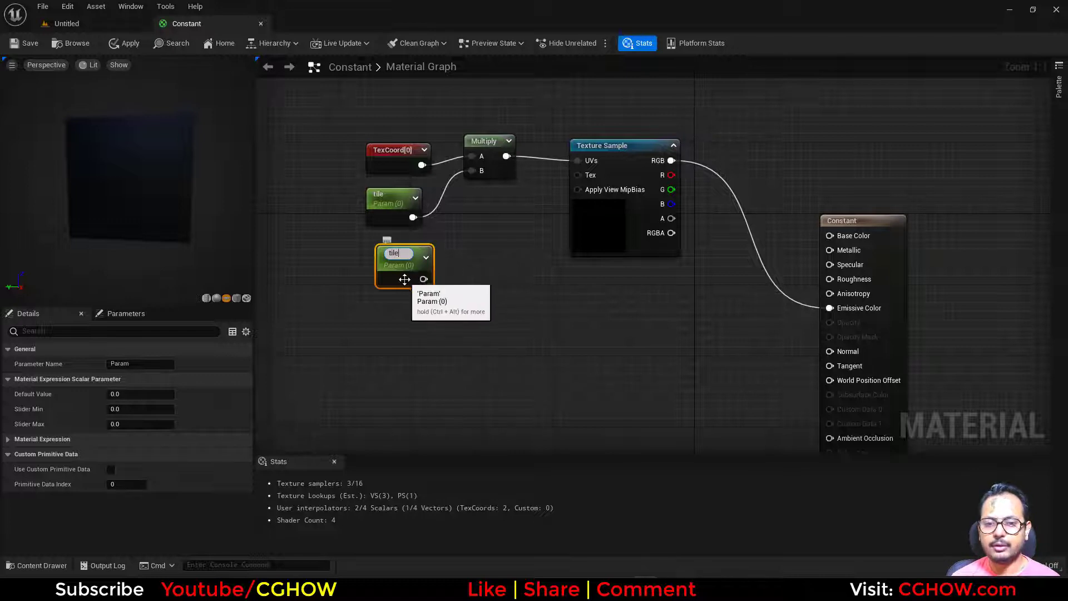
pyautogui.press('Delete')
# - Save the Constant material, create a material instance from it, and open that instance
pyautogui.moveTo(476, 285); pyautogui.dragTo(422, 294, button='right')
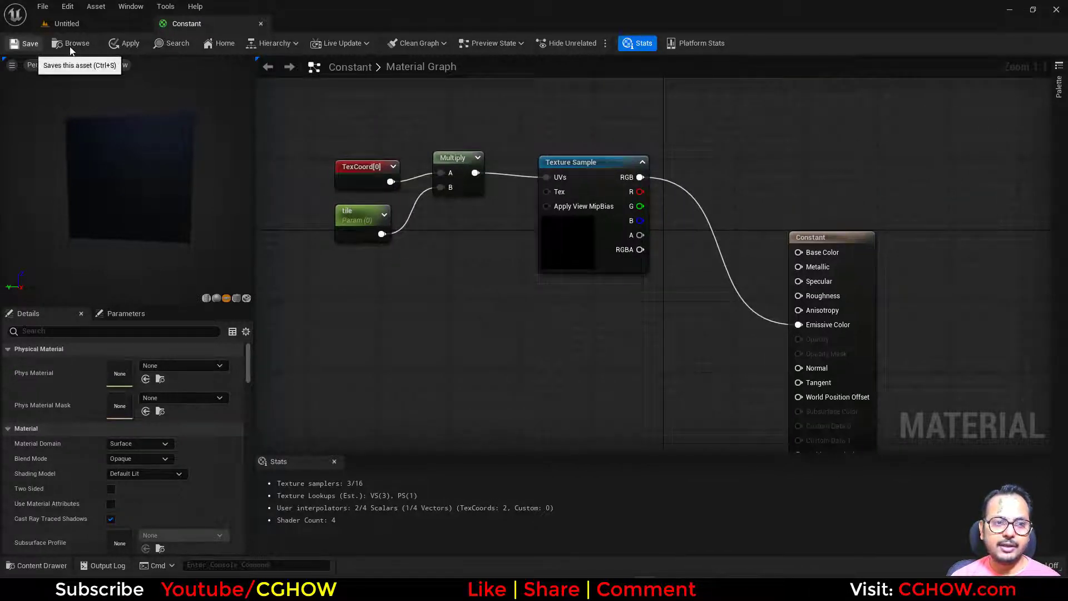
pyautogui.click(30, 44)
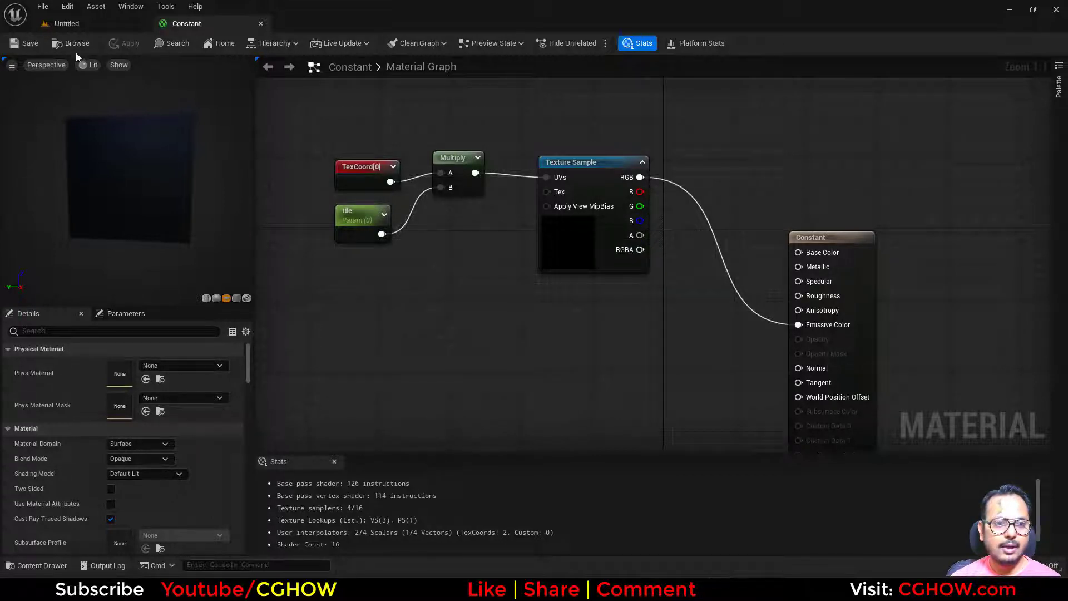
pyautogui.click(65, 45)
pyautogui.rightClick(147, 398)
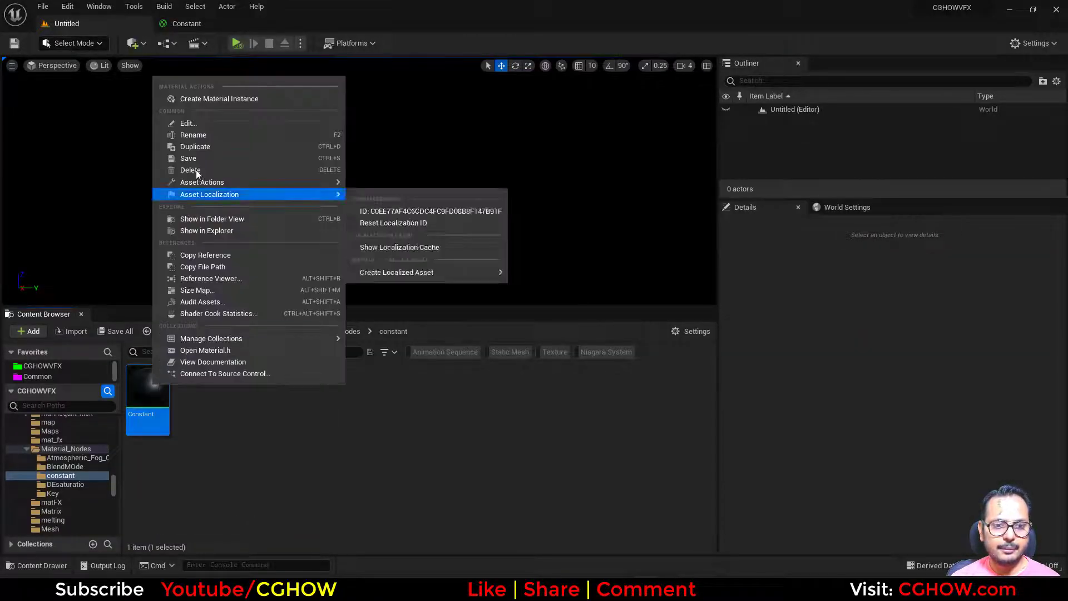
pyautogui.click(197, 104)
pyautogui.doubleClick(203, 401)
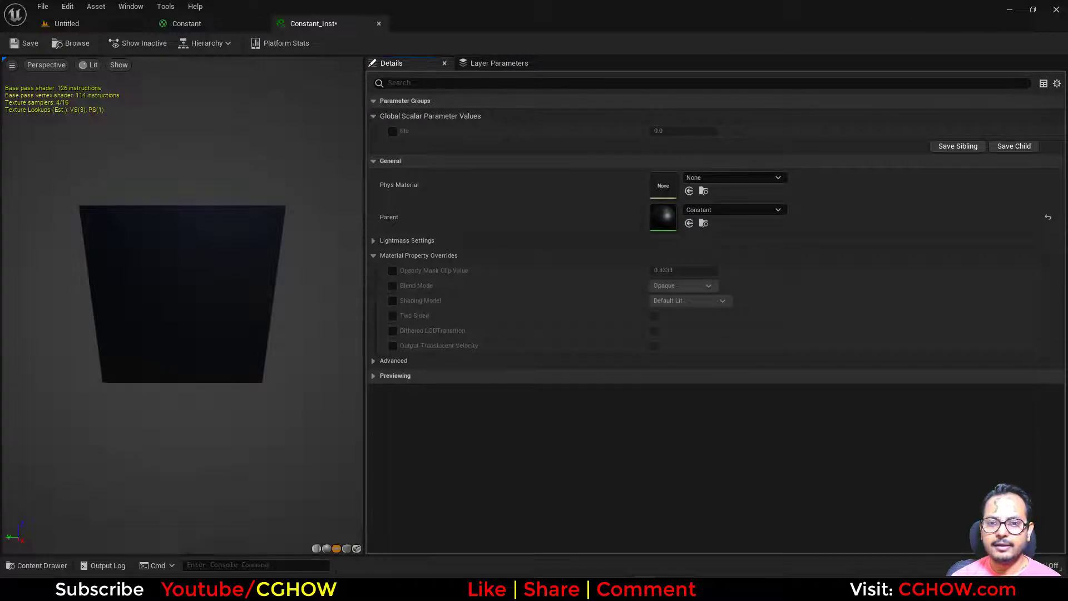
# - Override the tile parameter in the material instance, set it to 1, and try other tiling values
pyautogui.click(393, 132)
pyautogui.click(690, 132)
pyautogui.write('1')
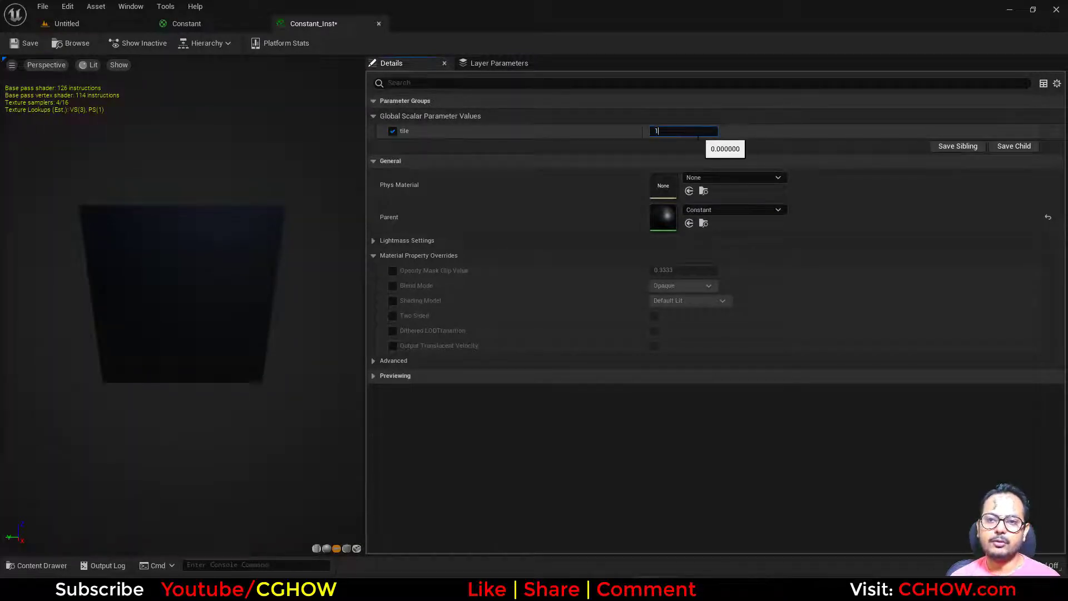
pyautogui.press('Return')
pyautogui.moveTo(671, 128); pyautogui.dragTo(701, 129)
# - Add a Constant2Vector below tile in the Constant material, convert it to a parameter, and delete it
pyautogui.click(219, 20)
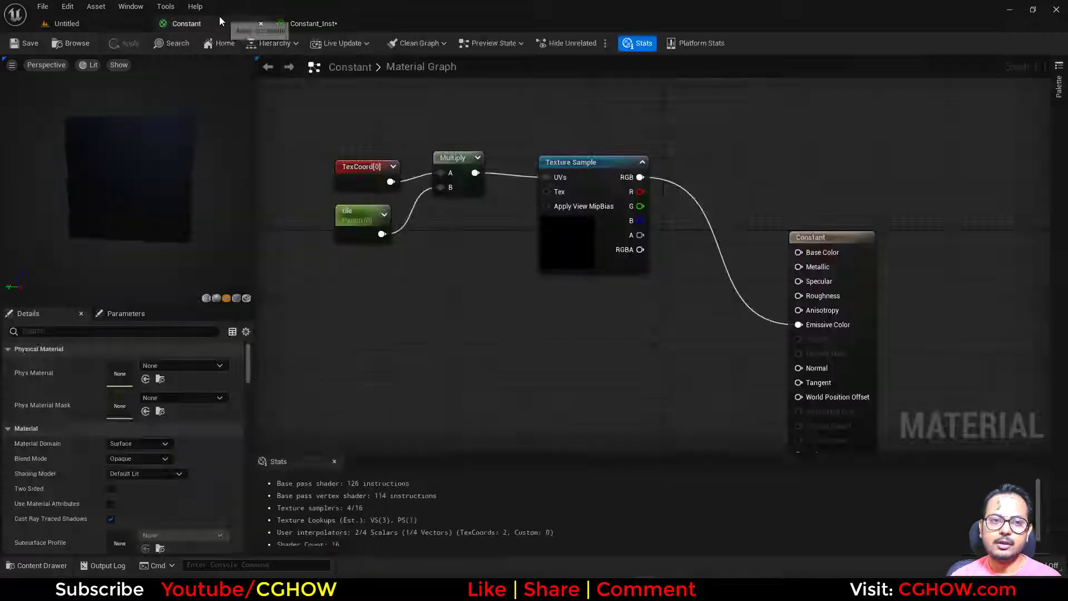
pyautogui.click(448, 273)
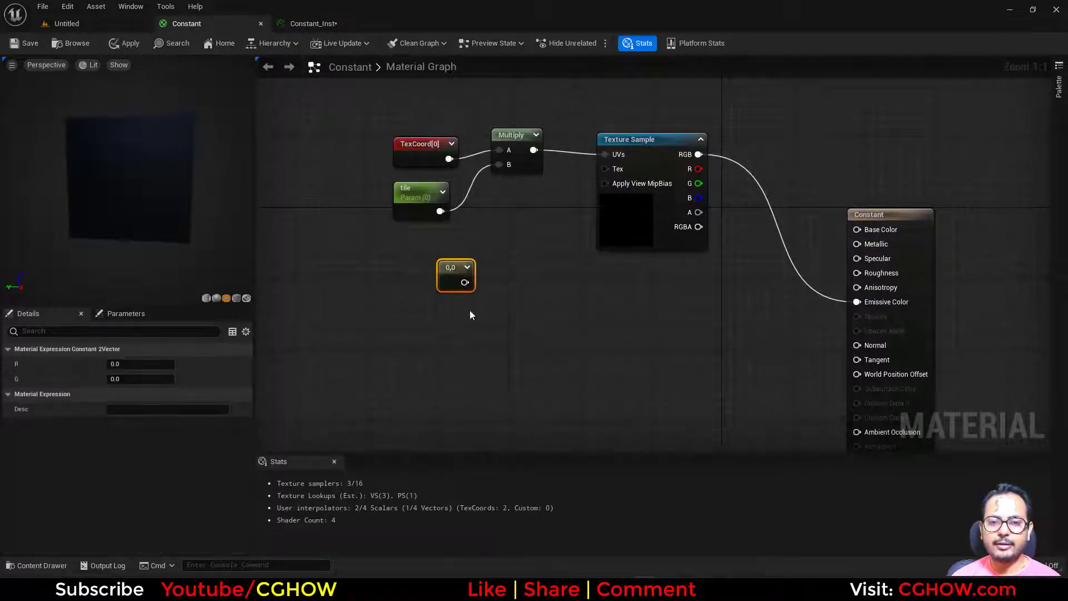
pyautogui.rightClick(451, 278)
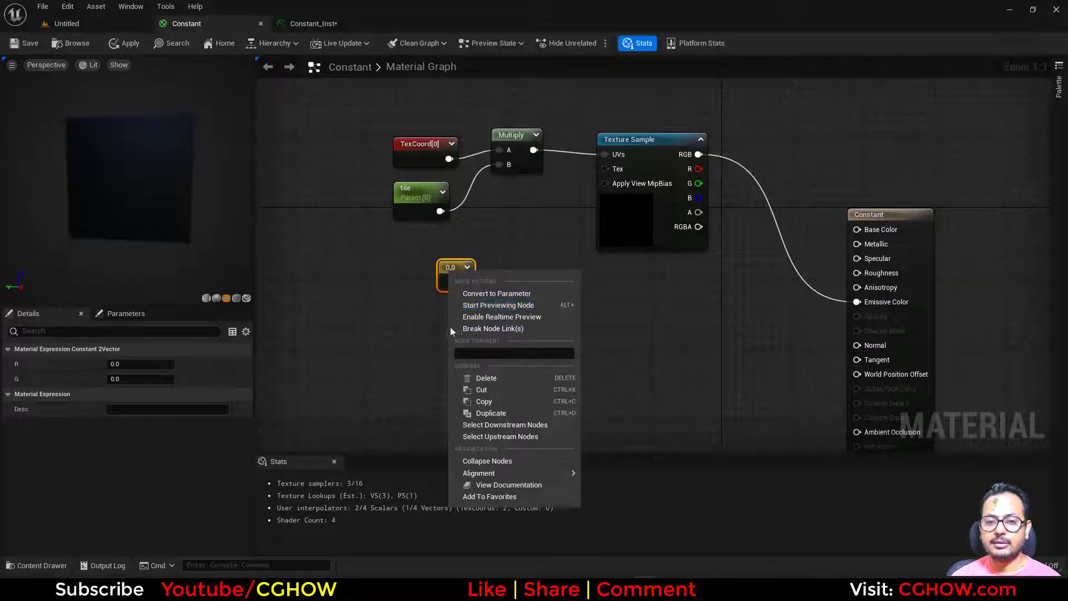
pyautogui.click(481, 294)
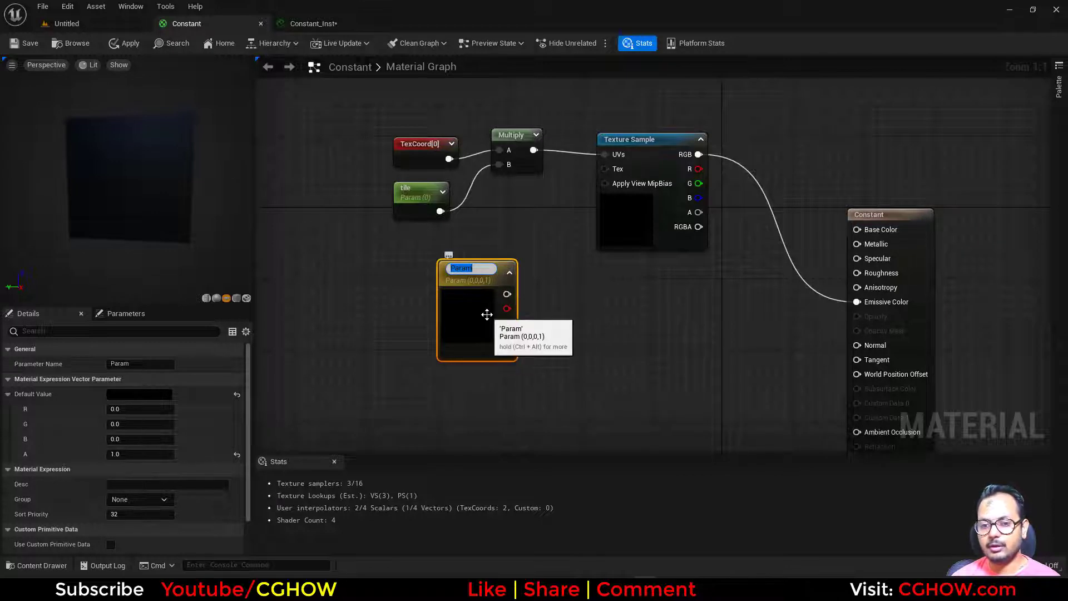
pyautogui.press('Return')
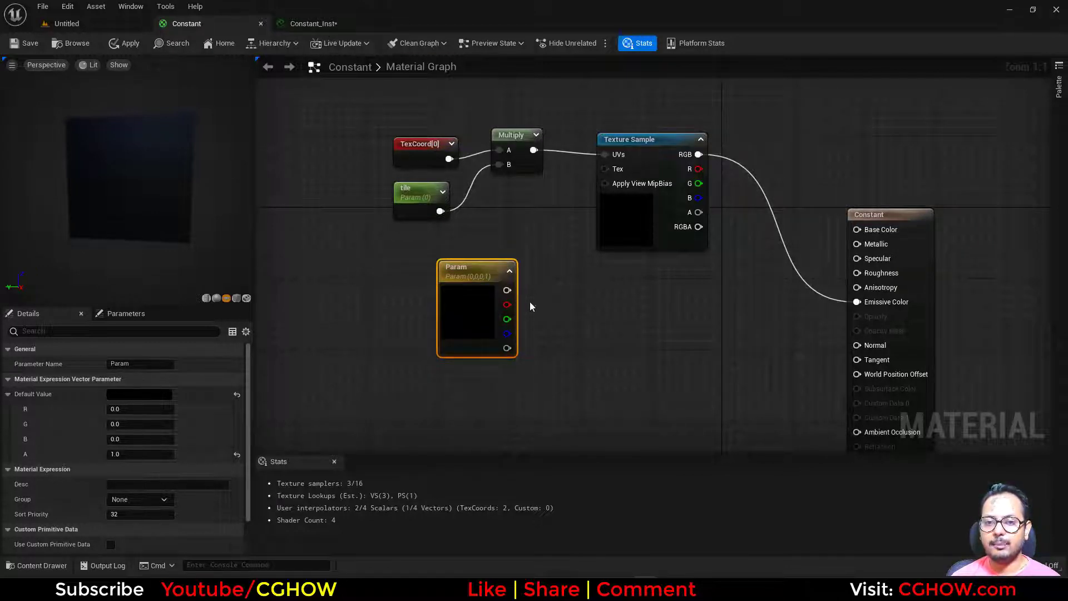
pyautogui.press('Delete')
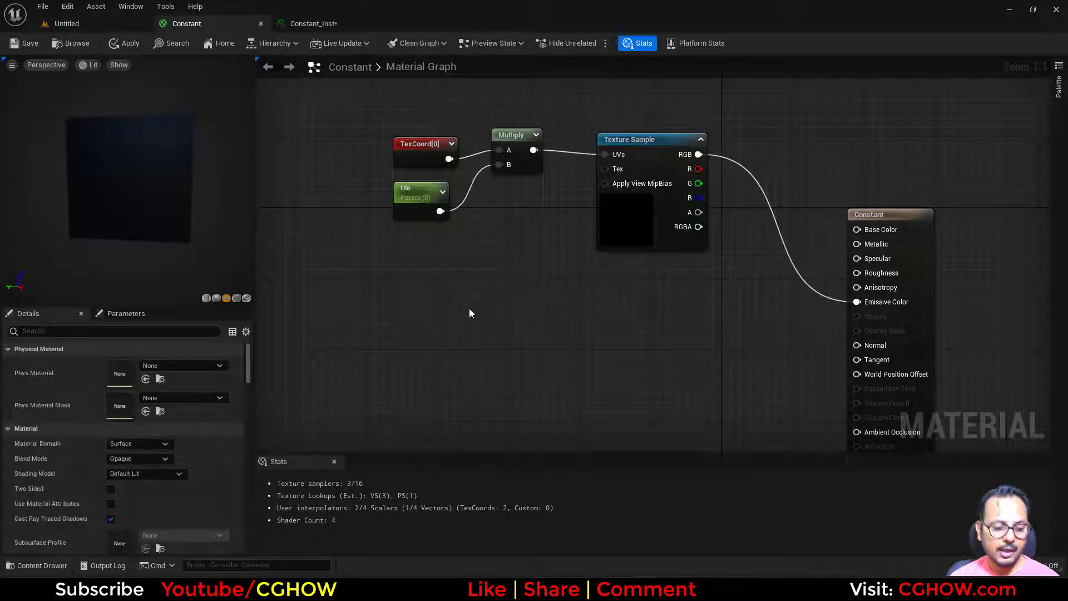
# - Add a Constant3Vector below tile, convert it to a parameter, and delete it
pyautogui.click(450, 281)
pyautogui.rightClick(462, 309)
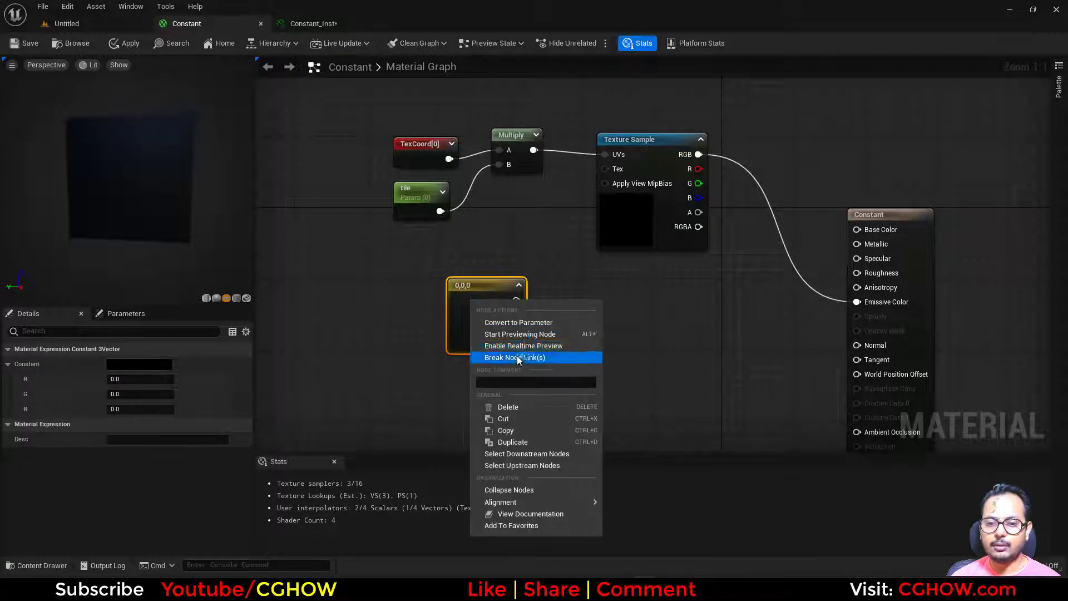
pyautogui.click(527, 321)
pyautogui.press('Return')
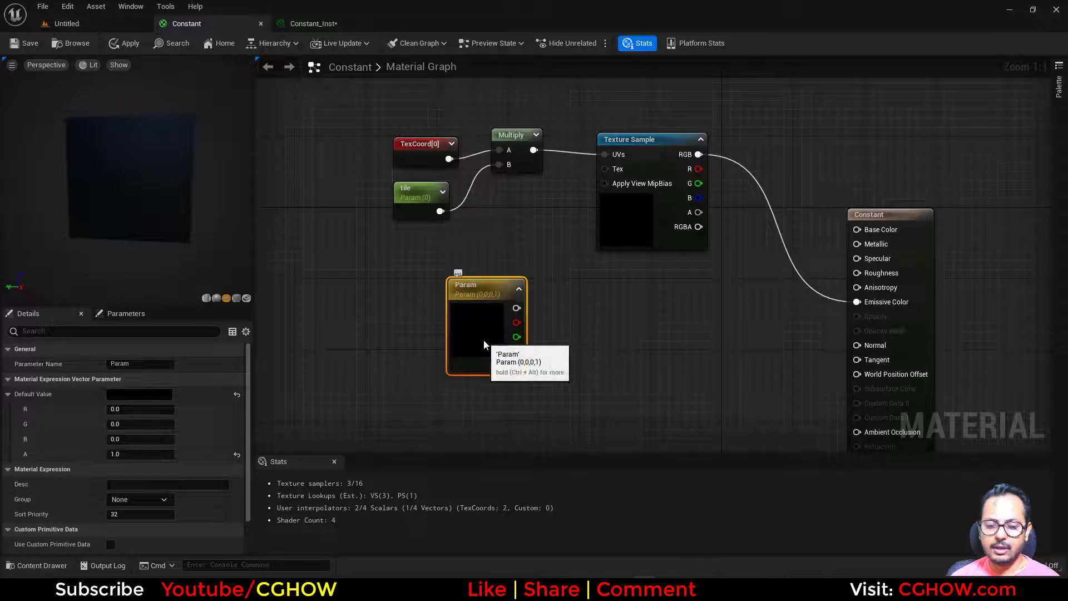
pyautogui.click(437, 298)
pyautogui.click(473, 320)
pyautogui.press('Delete')
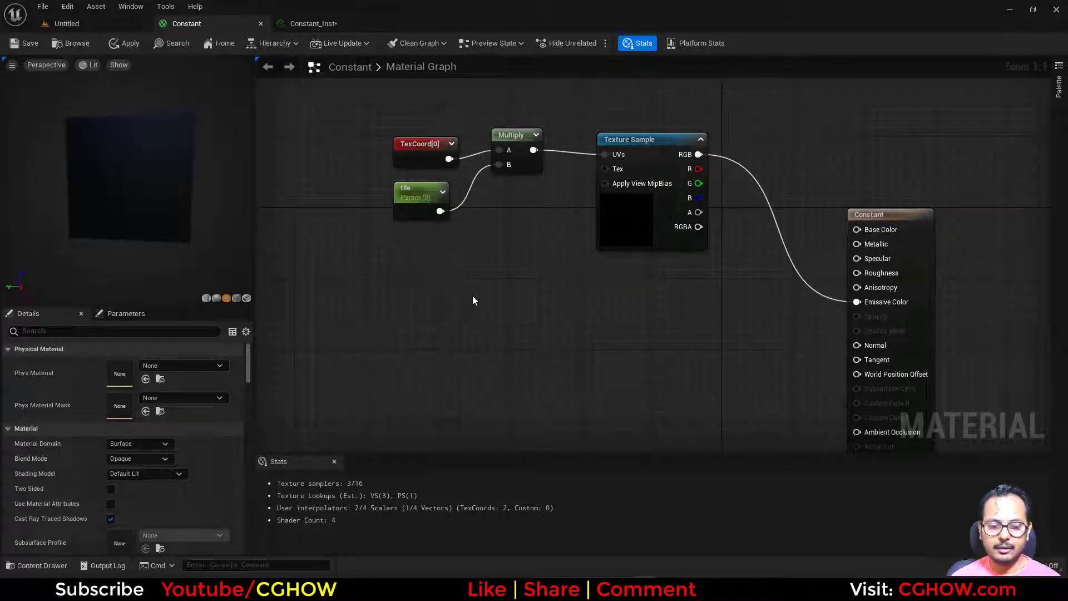
# - Place a Constant4Vector in the graph and convert it to a parameter named "modify_Tex"
pyautogui.click(463, 280)
pyautogui.rightClick(493, 312)
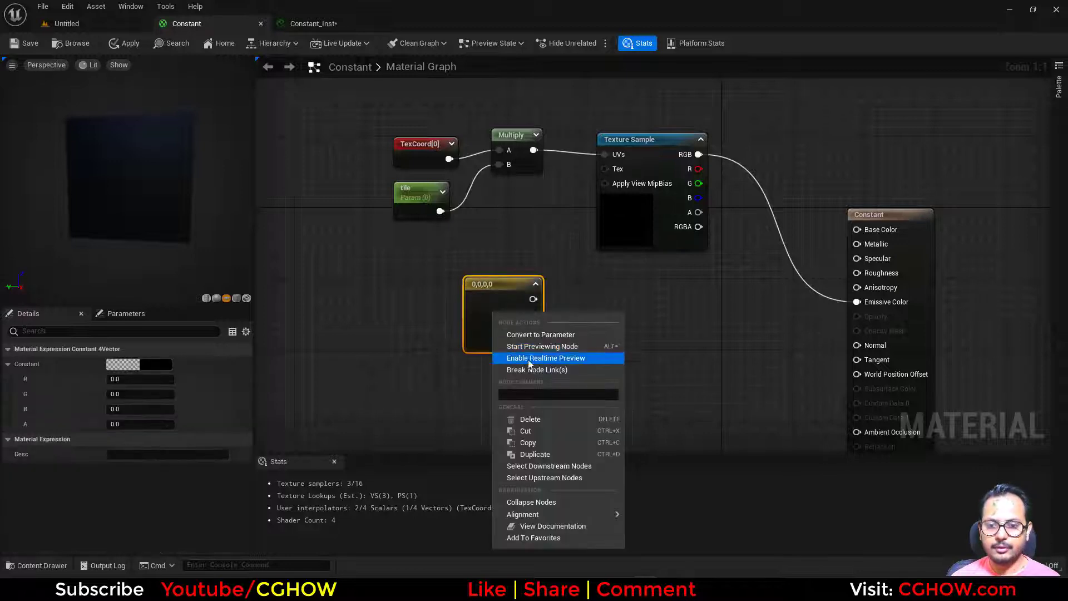
pyautogui.click(550, 335)
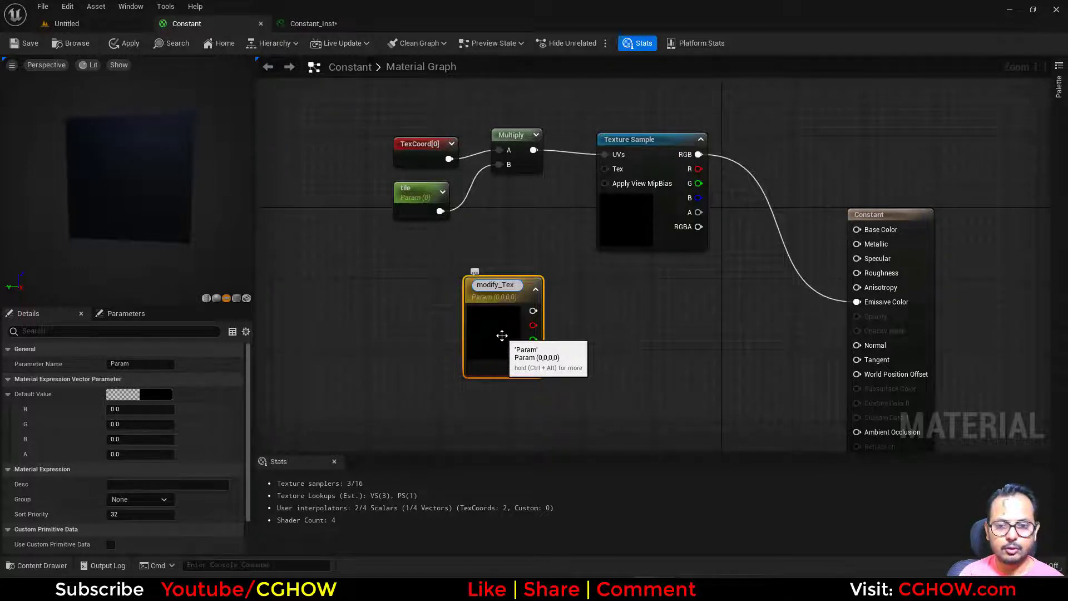
pyautogui.press('Return')
# - Replace the tile parameter by feeding modify_Tex's red channel into Multiply's B input, and position modify_Tex below TexCoord
pyautogui.moveTo(502, 336); pyautogui.dragTo(499, 164)
pyautogui.click(404, 189)
pyautogui.press('Delete')
pyautogui.moveTo(409, 248); pyautogui.dragTo(400, 283)
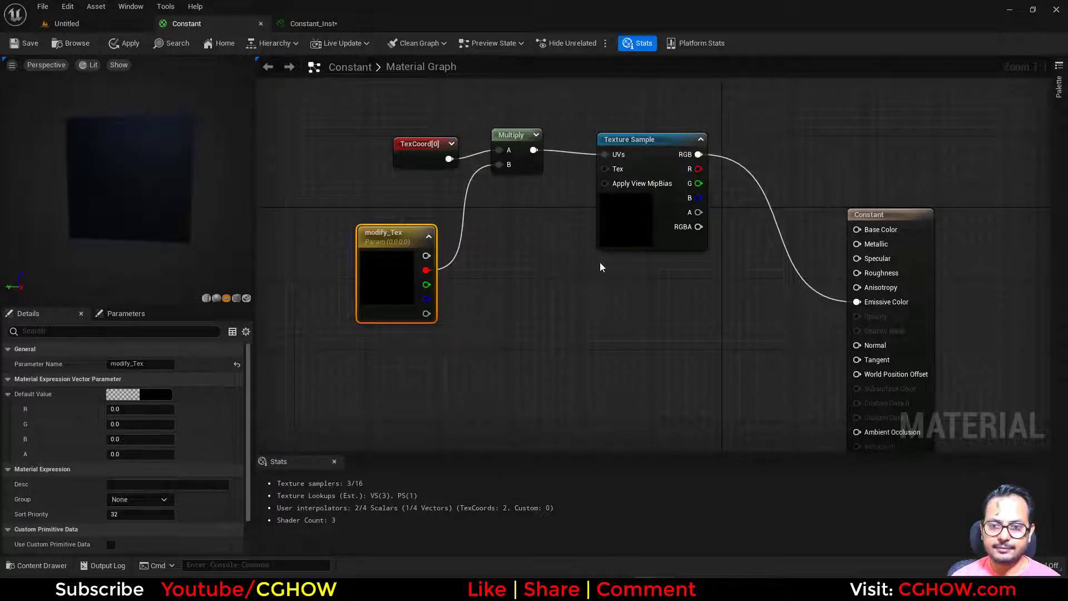
# - Insert a Multiply between the Texture Sample's RGB and Emissive Color, feed its B input from modify_Tex's green channel, and save the material
pyautogui.moveTo(422, 120); pyautogui.dragTo(534, 186)
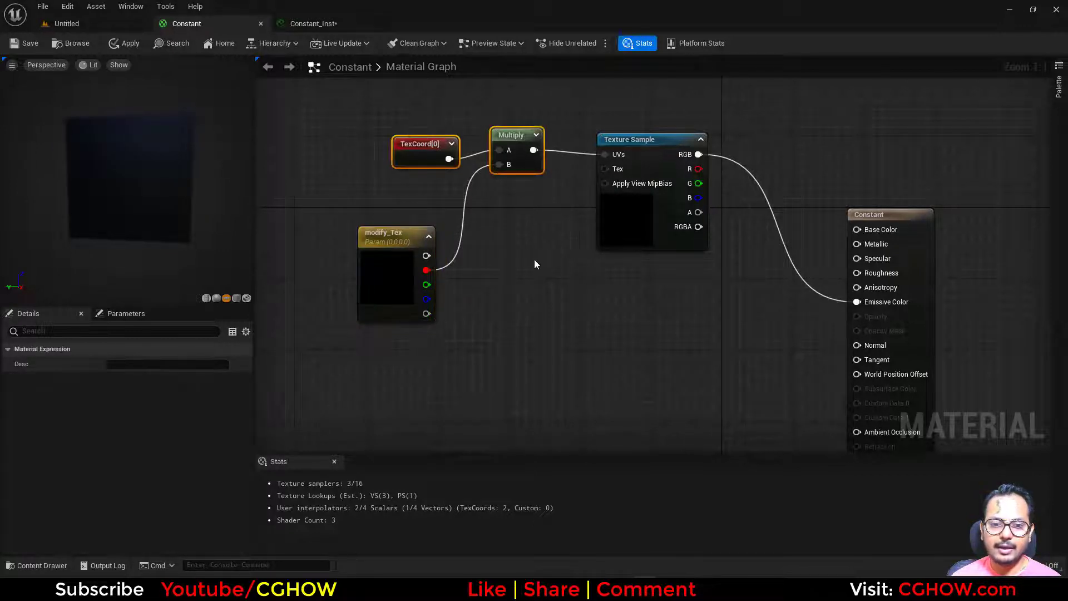
pyautogui.click(534, 260)
pyautogui.press('m')
pyautogui.click(666, 310)
pyautogui.moveTo(426, 285); pyautogui.dragTo(675, 346)
pyautogui.moveTo(695, 155); pyautogui.dragTo(857, 302)
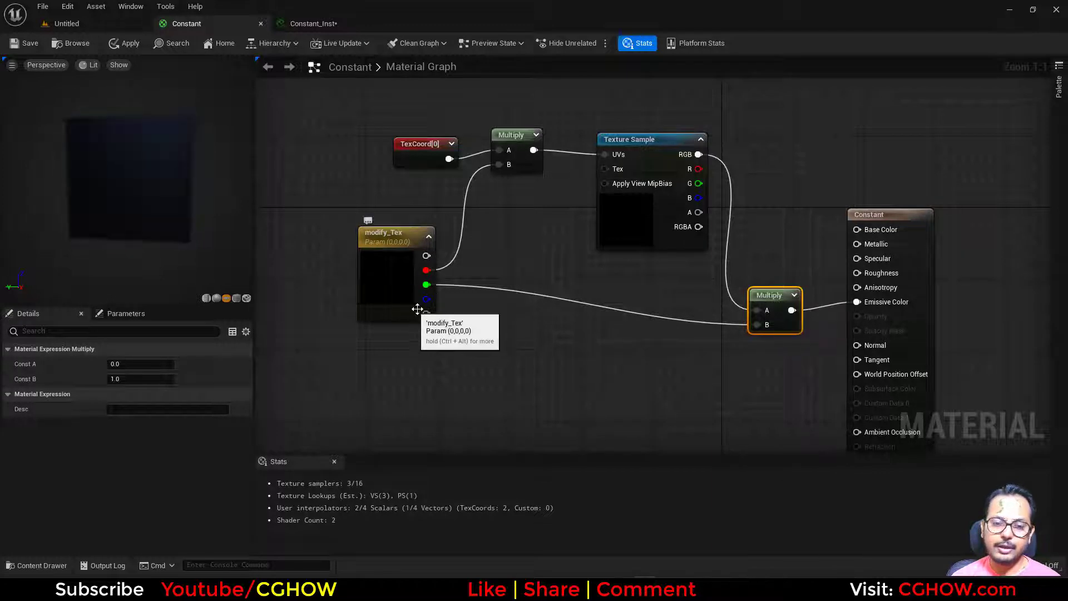
pyautogui.moveTo(410, 305); pyautogui.dragTo(399, 311)
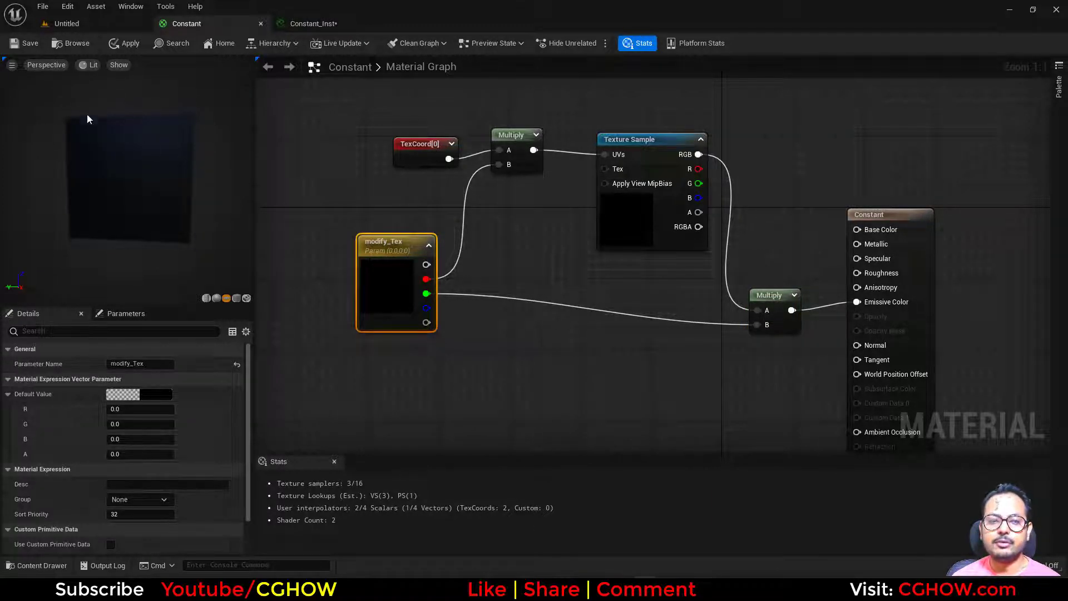
pyautogui.click(25, 44)
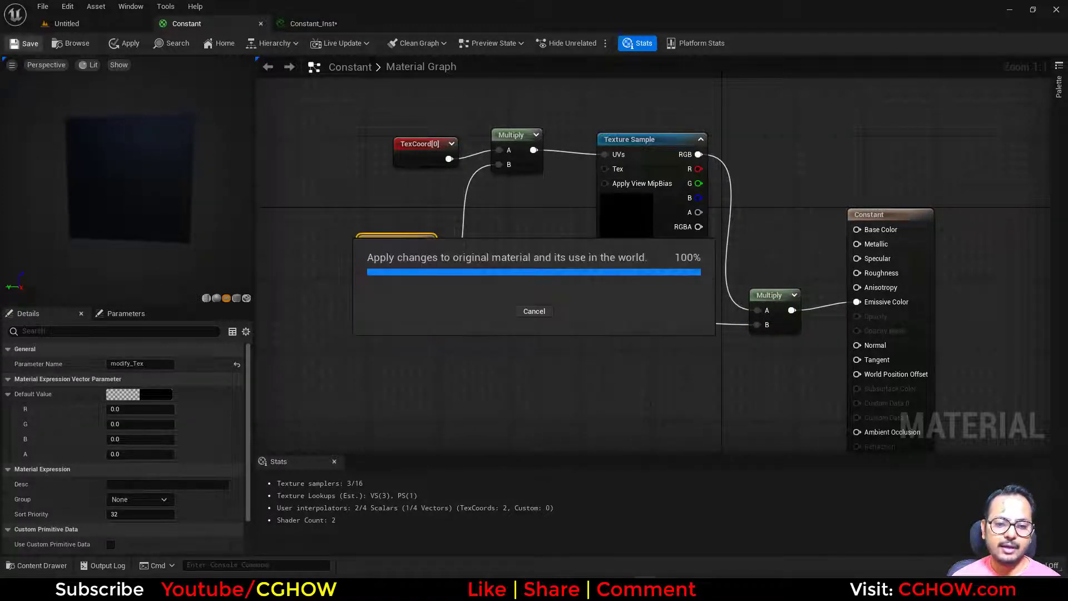
# - Override modify_Tex in the Constant_Inst material instance and set its R and G values to 1
pyautogui.click(322, 25)
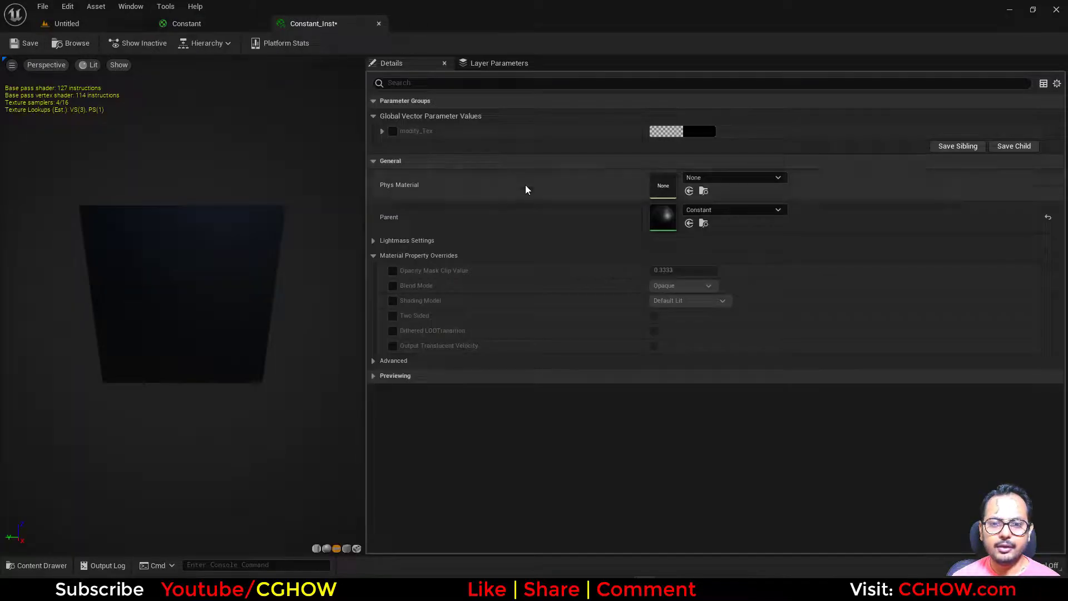
pyautogui.click(392, 132)
pyautogui.click(383, 132)
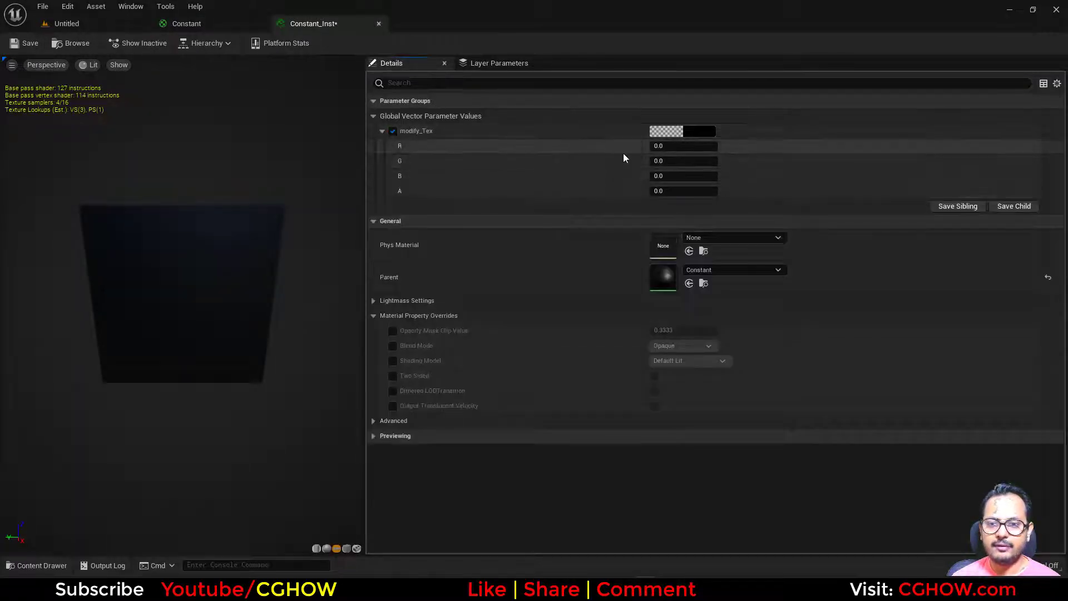
pyautogui.click(660, 145)
pyautogui.write('1')
pyautogui.press('Return')
pyautogui.click(673, 160)
pyautogui.write('1')
pyautogui.press('Return')
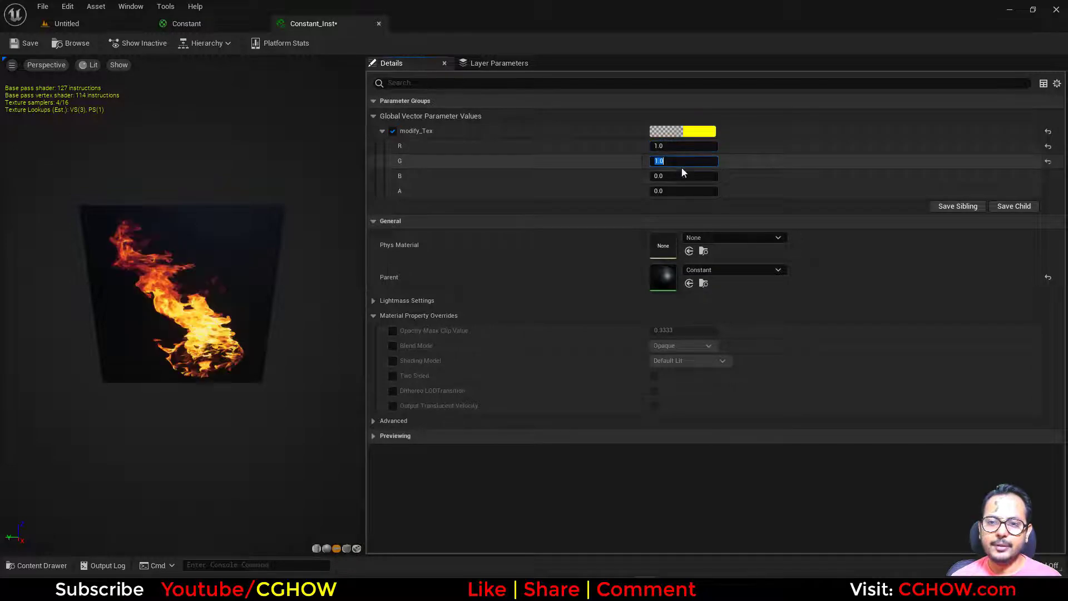
# - Raise modify_Tex's R to about 4.55 and G to about 3.1, and return to the Constant material graph
pyautogui.moveTo(685, 162); pyautogui.dragTo(701, 147)
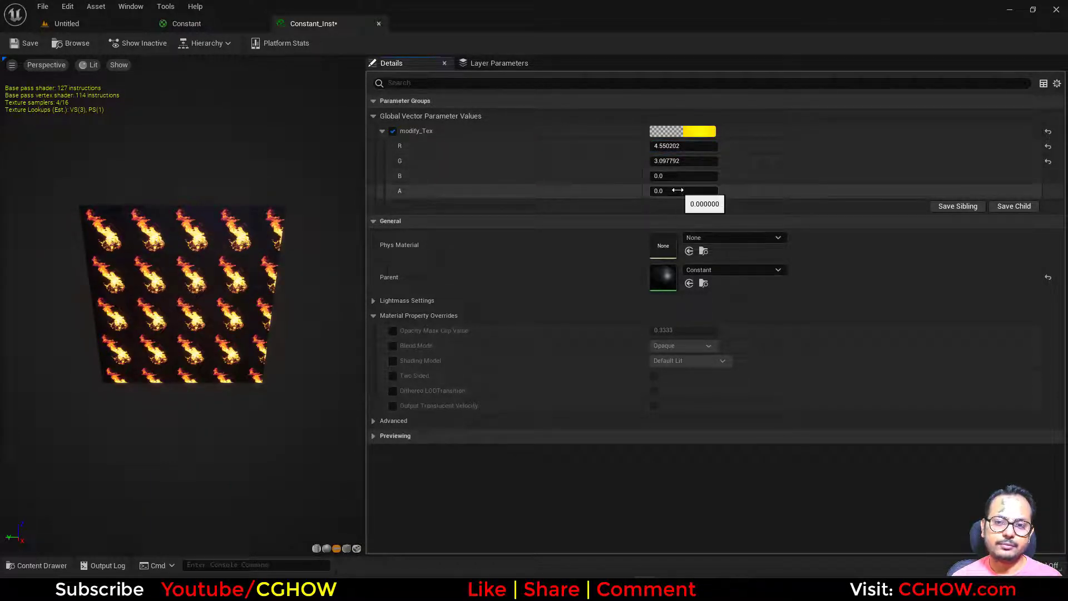
pyautogui.click(229, 25)
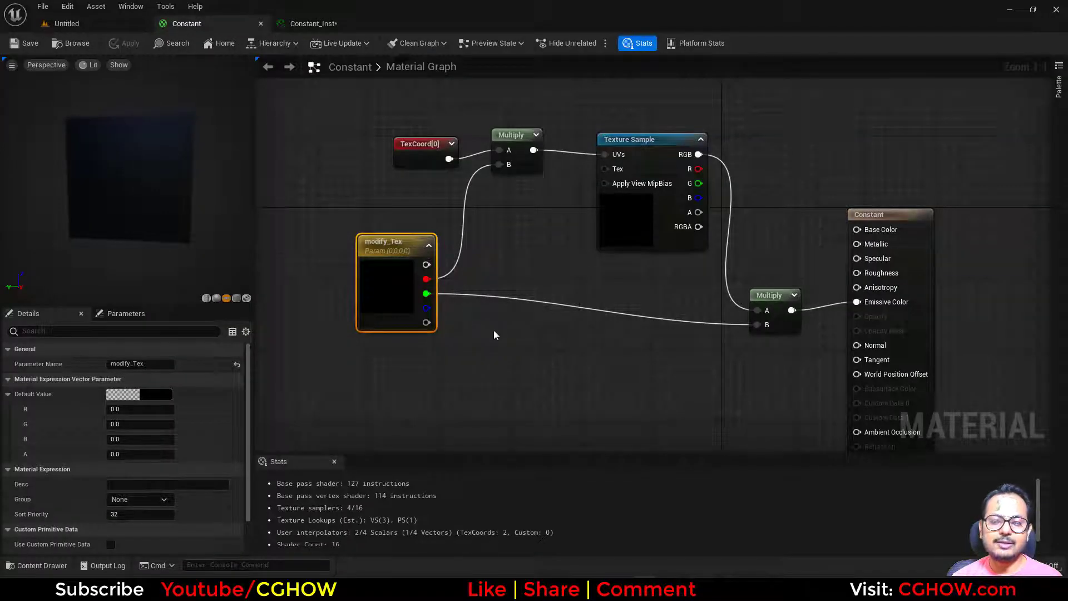